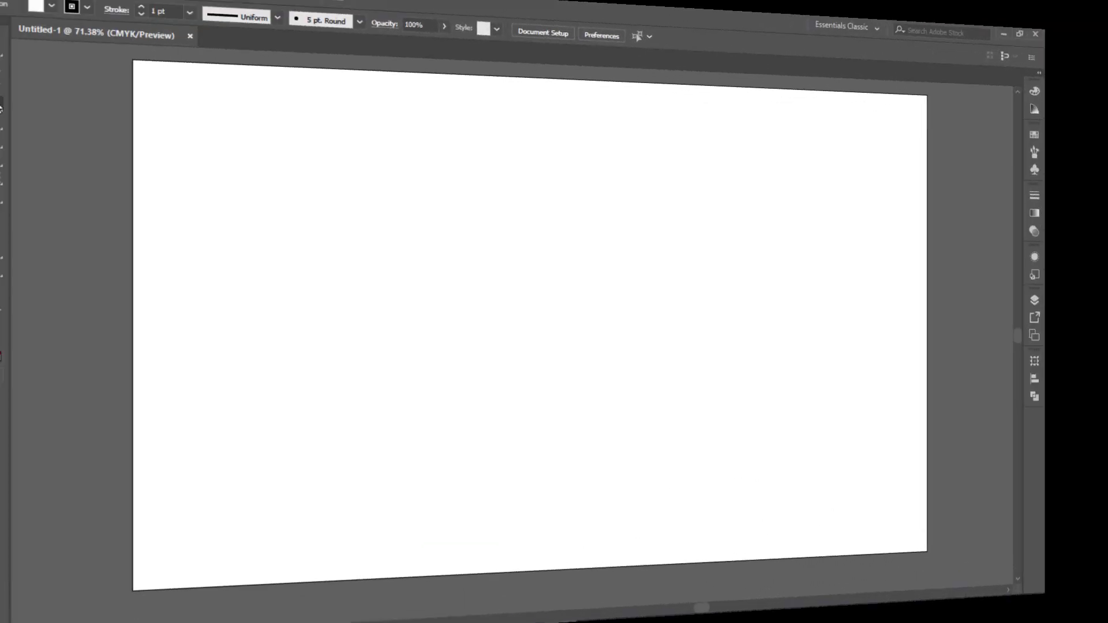
Select the Line Segment tool on the blank Untitled-1 document
key("backslash")
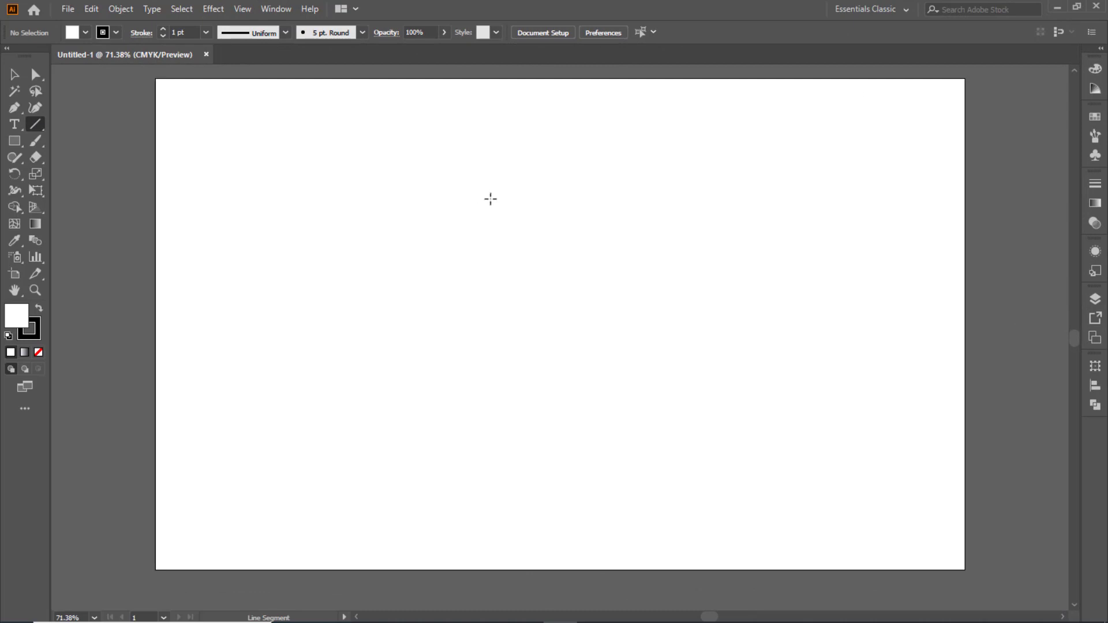
Draw a vertical line about 2.53 in tall and bend its middle into a leftward arc
left_click_drag(484, 187, 507, 308)
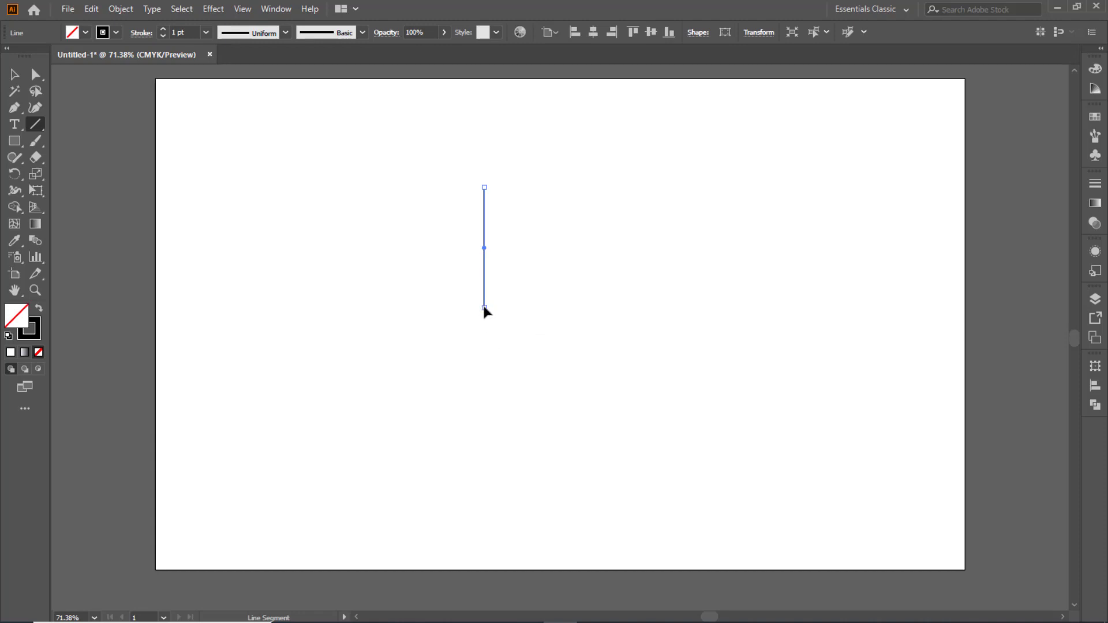
left_click_drag(484, 309, 484, 347)
left_click(16, 127)
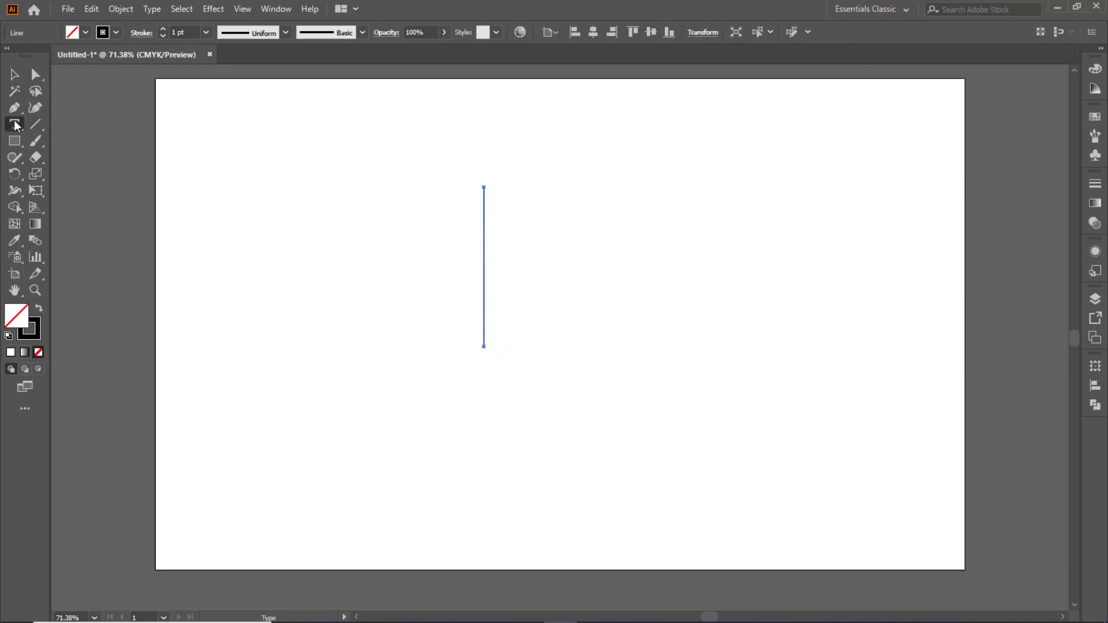
left_click_drag(19, 110, 75, 158)
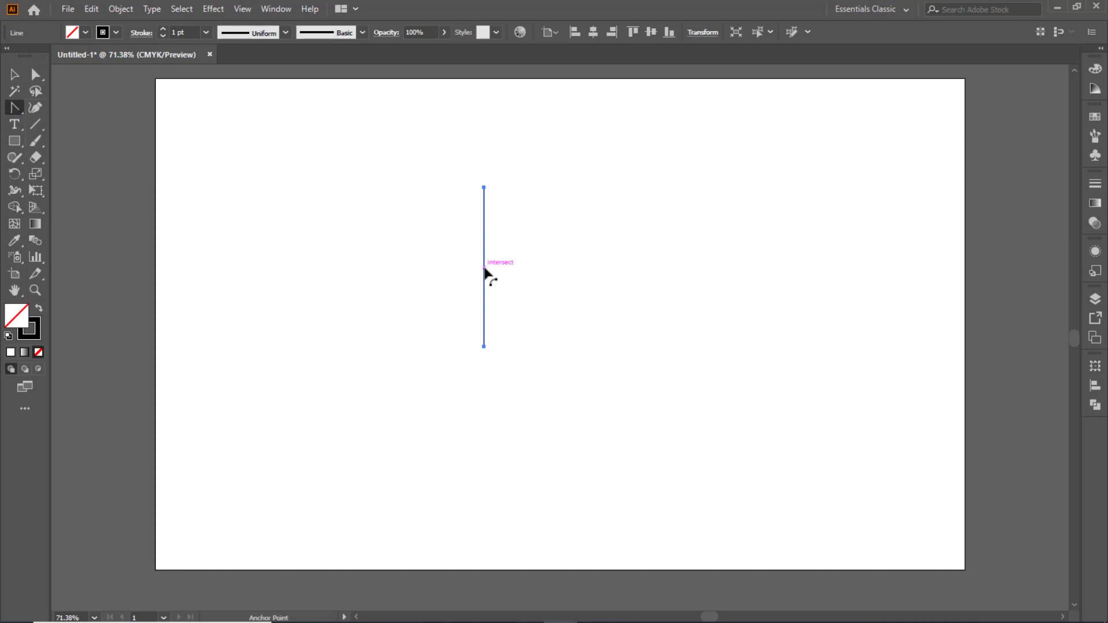
left_click_drag(484, 268, 450, 276)
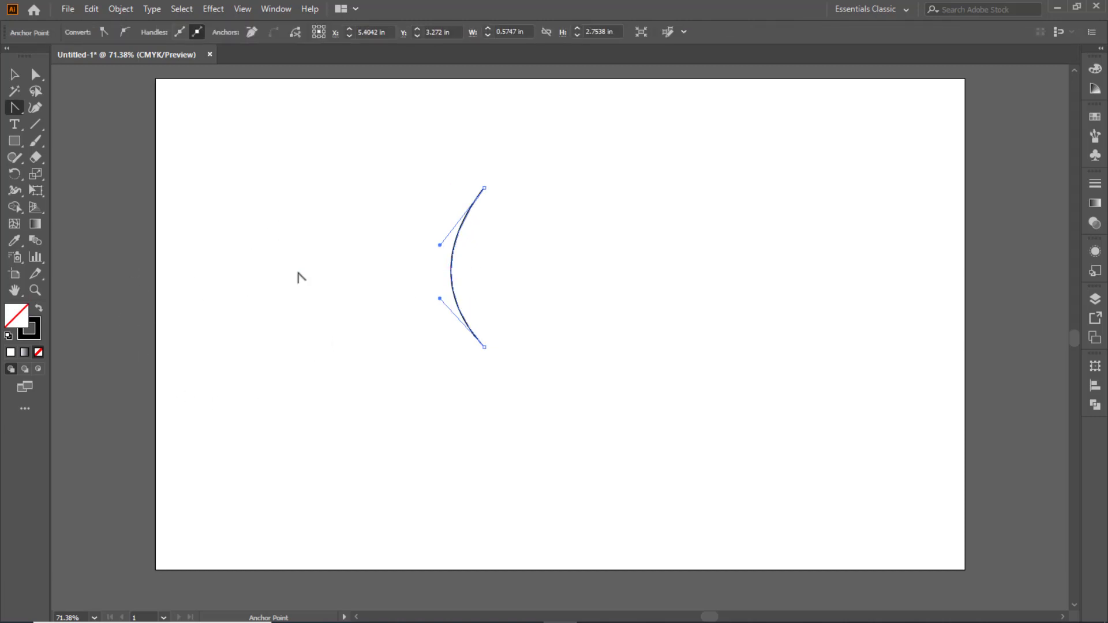
key("o")
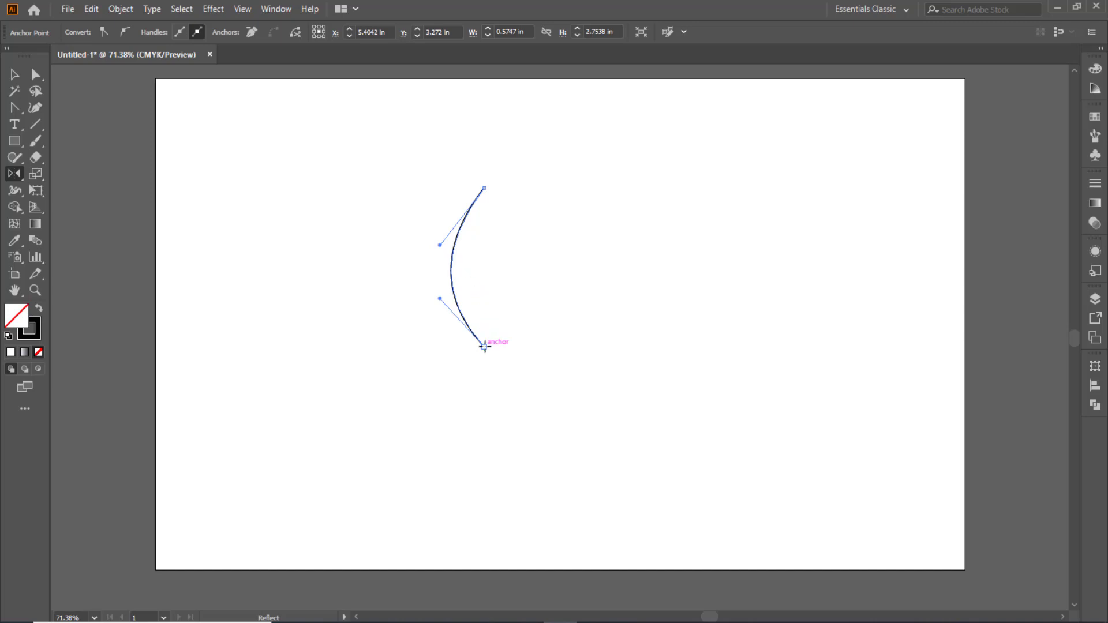
left_click(484, 346, "alt")
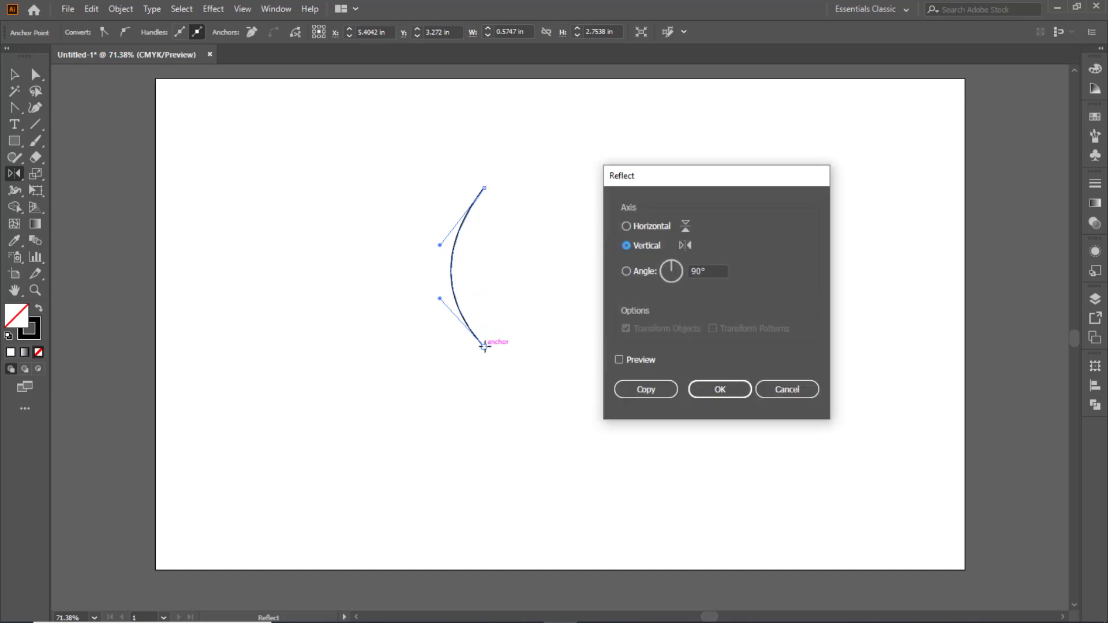
left_click(619, 359)
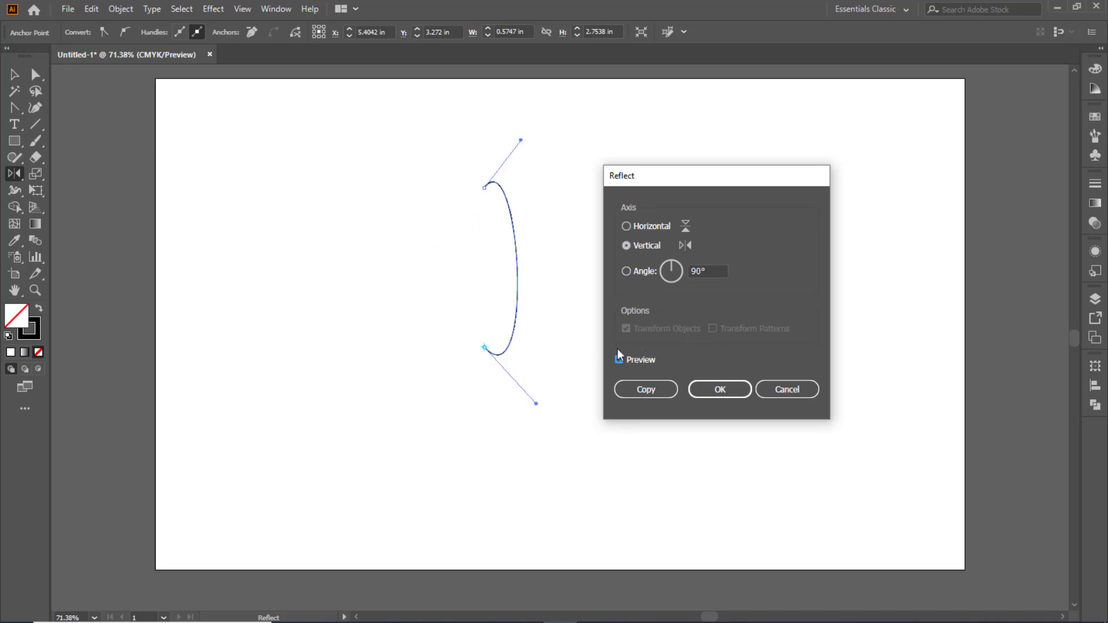
left_click(785, 389)
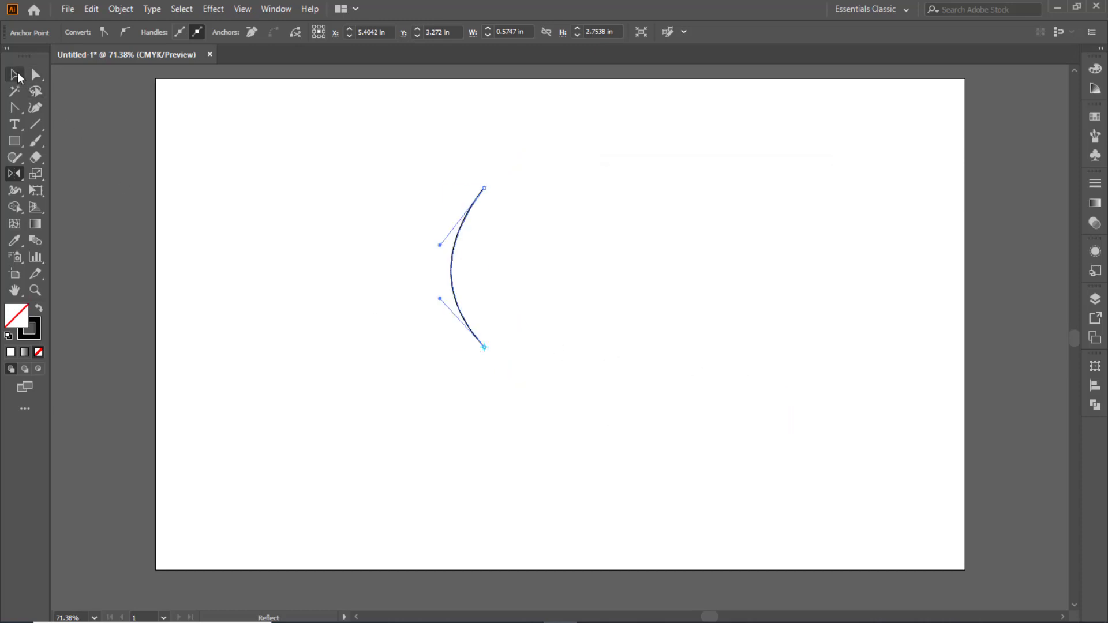
left_click(14, 74)
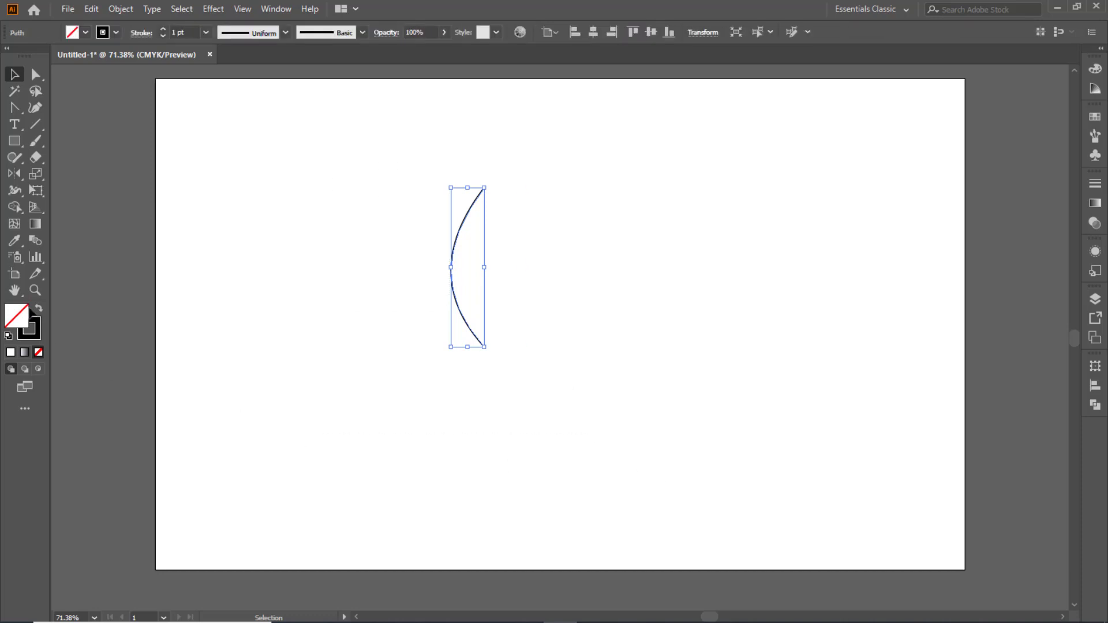
Reflect a vertical copy of the curve about its bottom anchor
left_click(361, 288)
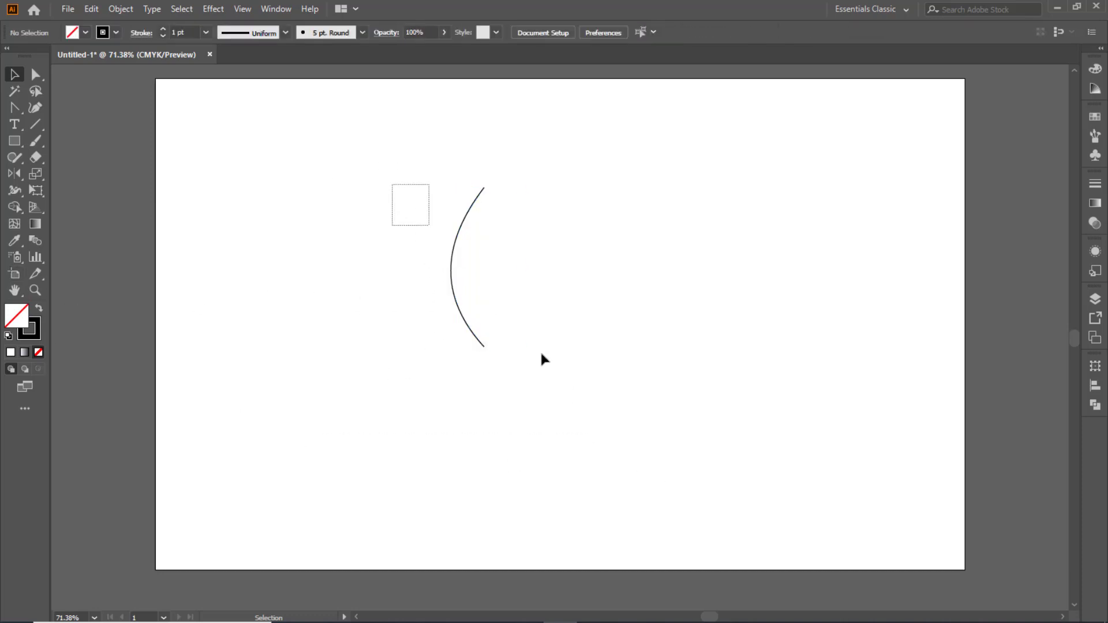
left_click(483, 345)
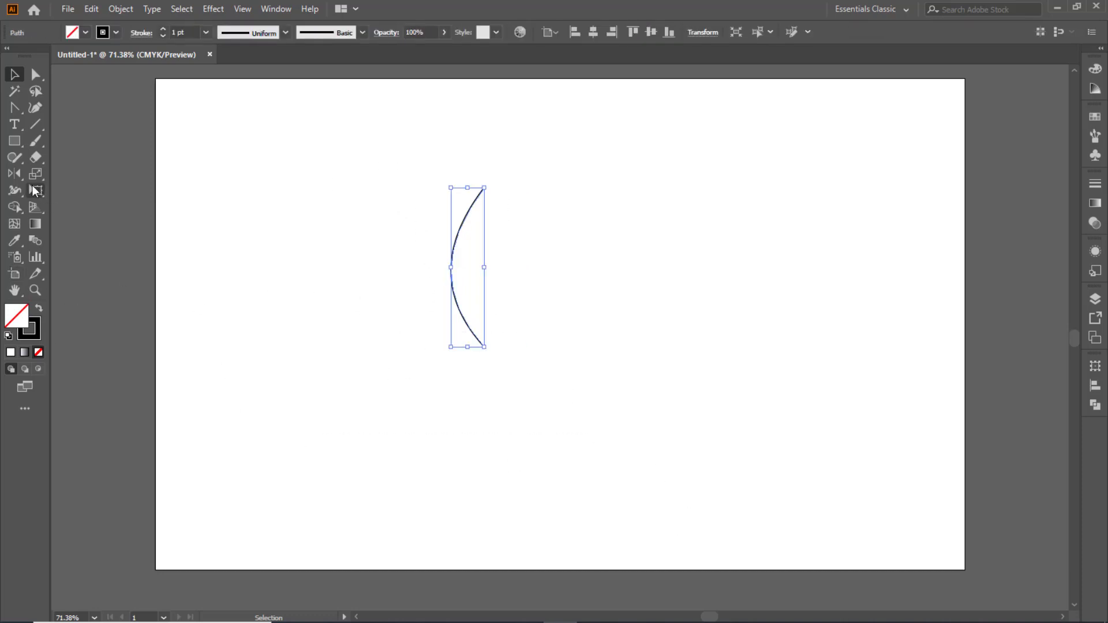
left_click(15, 173)
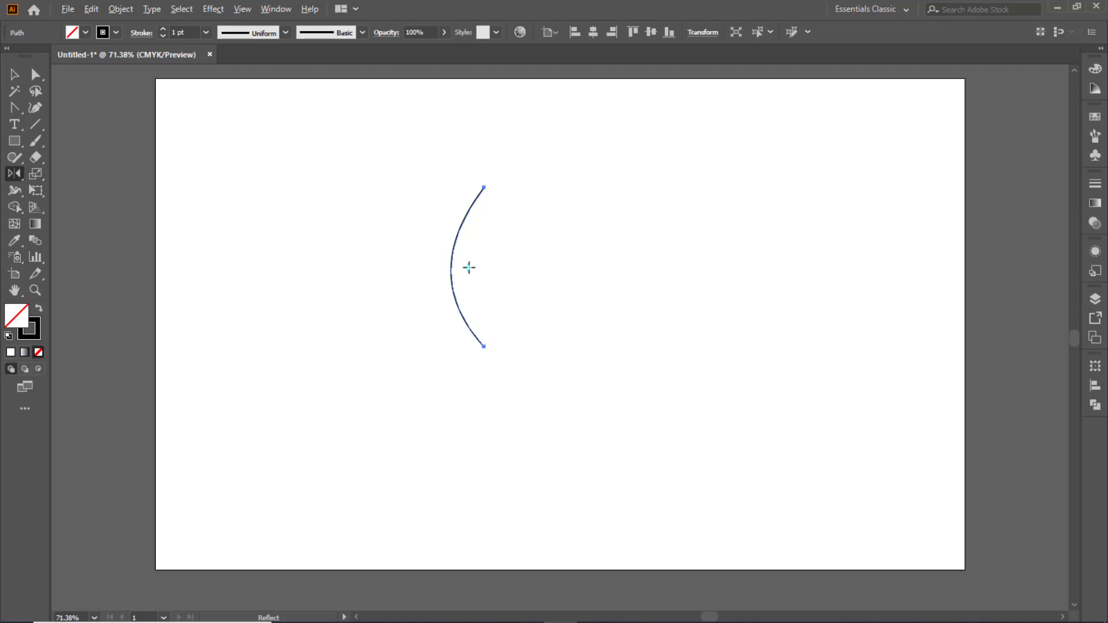
left_click_drag(469, 267, 484, 344)
left_click(484, 345, "alt")
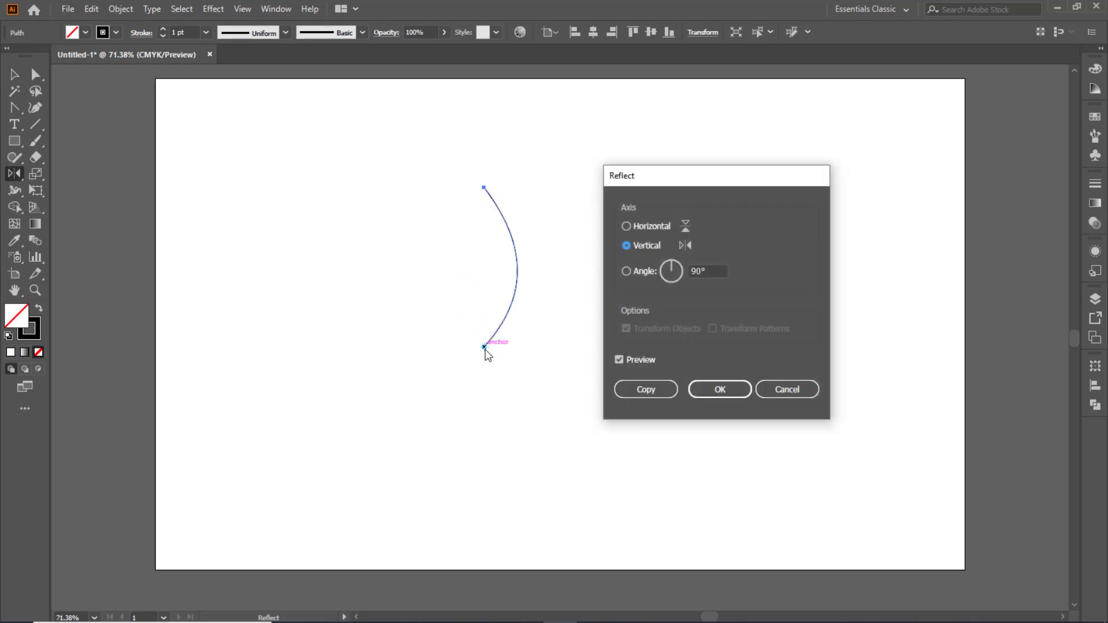
left_click(646, 390)
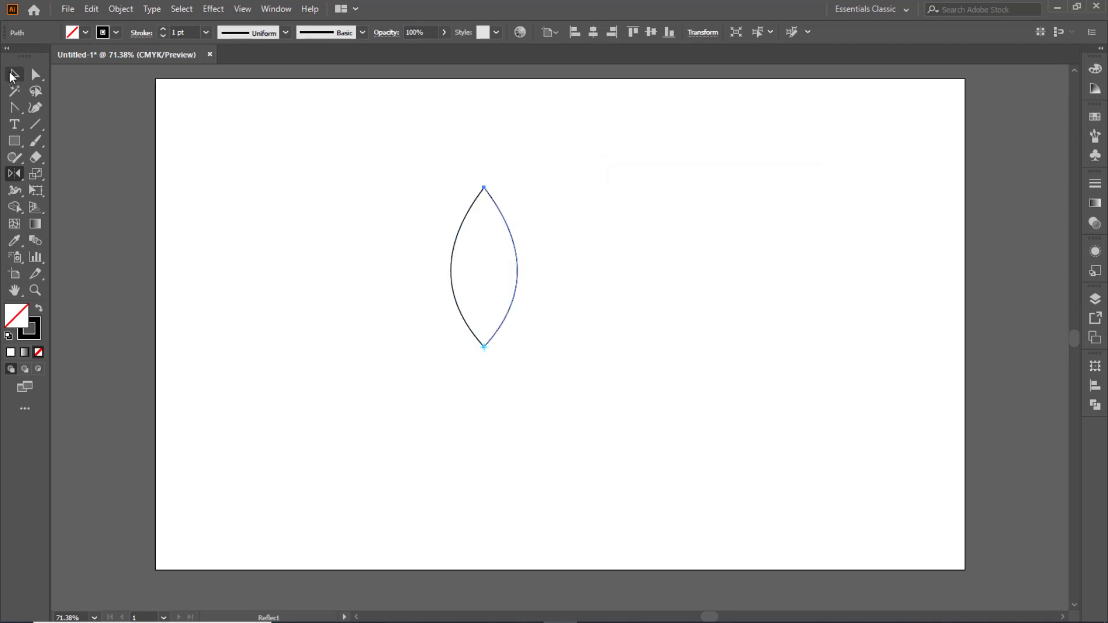
Join both curve halves into a single closed leaf path
left_click(12, 75)
left_click_drag(408, 153, 509, 302)
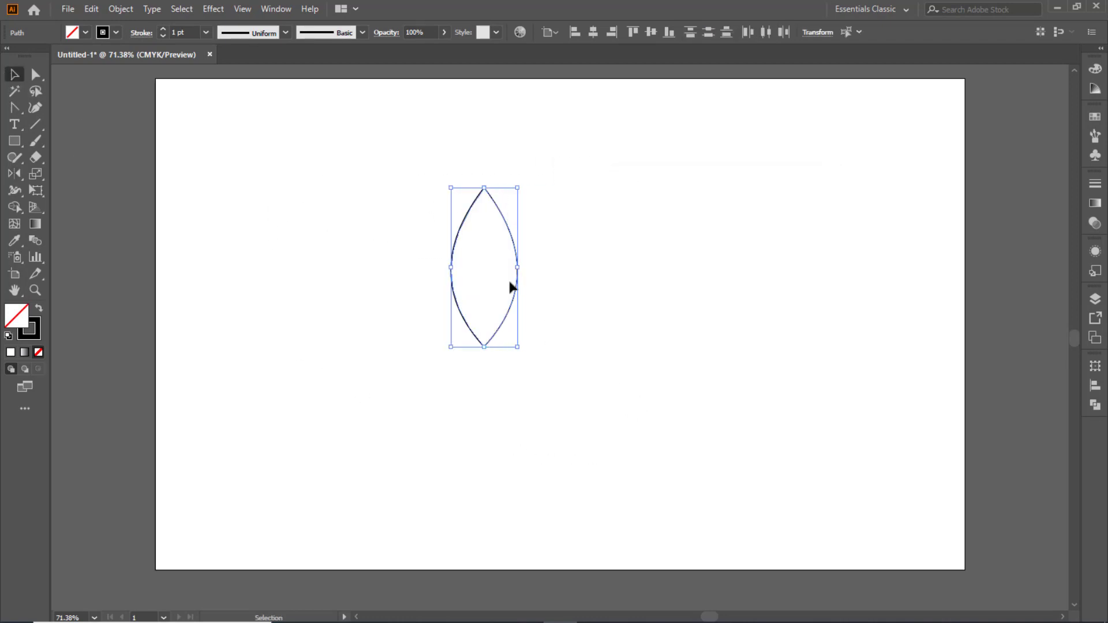
right_click(485, 226)
left_click(532, 326)
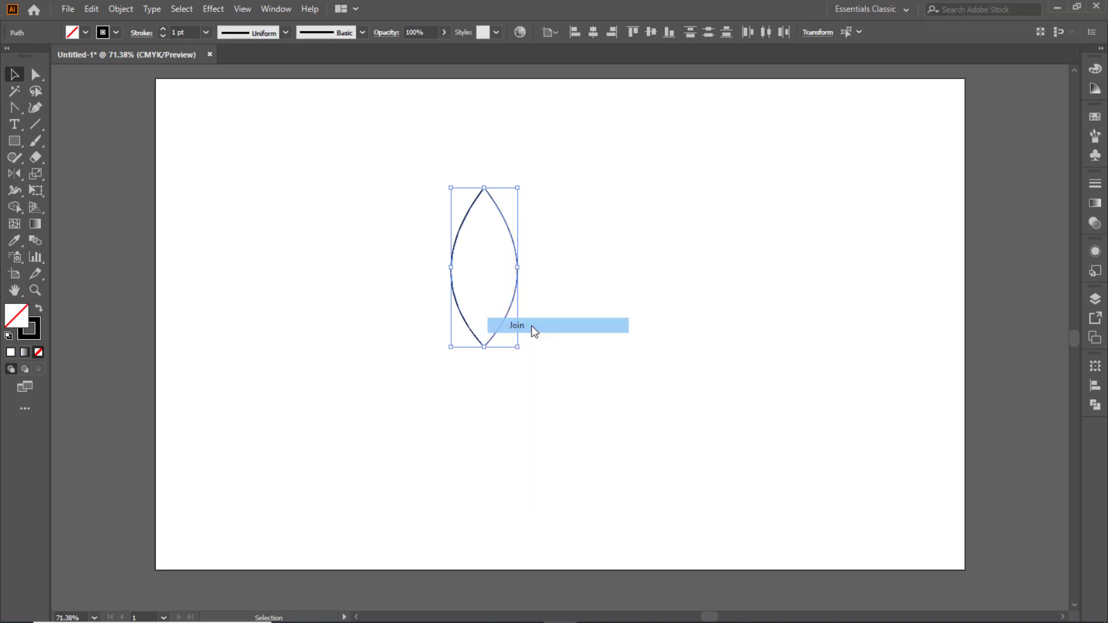
right_click(461, 244)
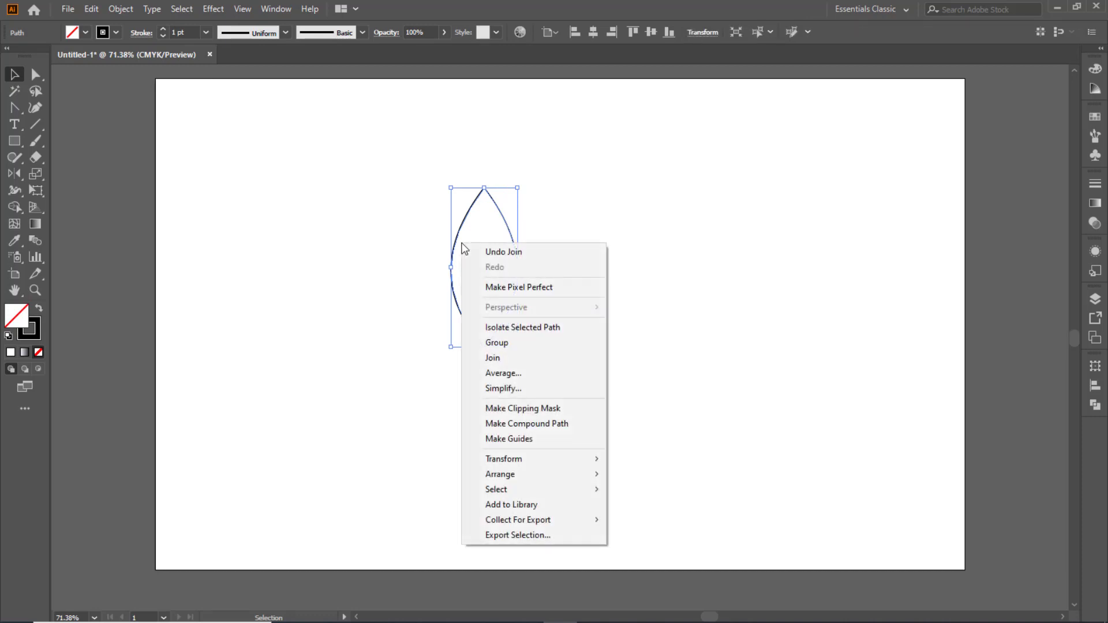
left_click(497, 358)
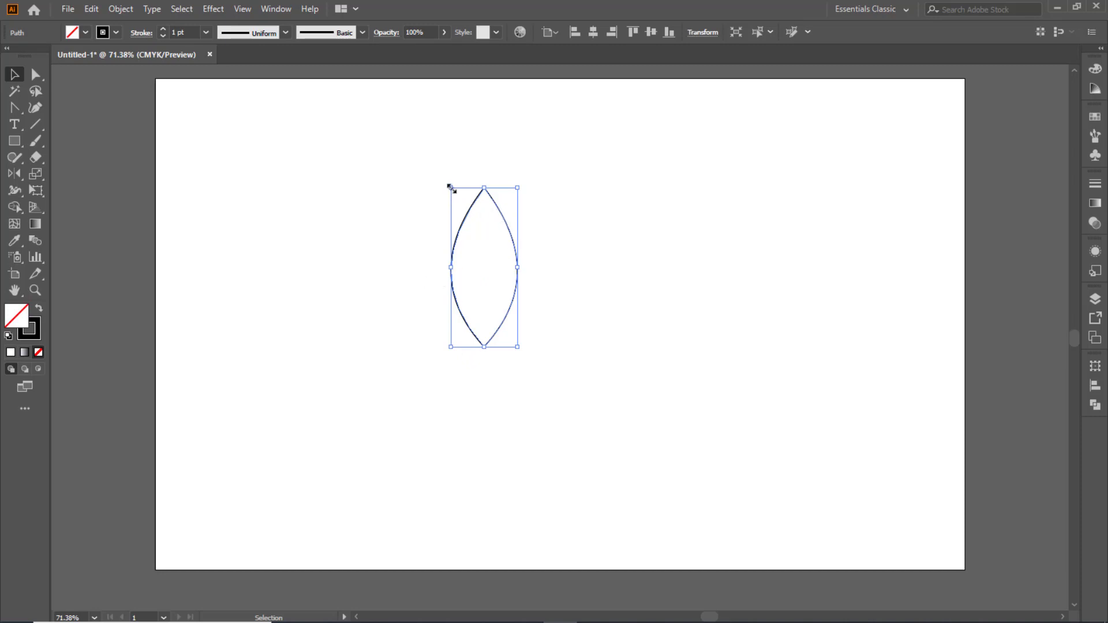
Scale the leaf down proportionally, then widen it slightly
key("shift")
left_click_drag(451, 188, 455, 197)
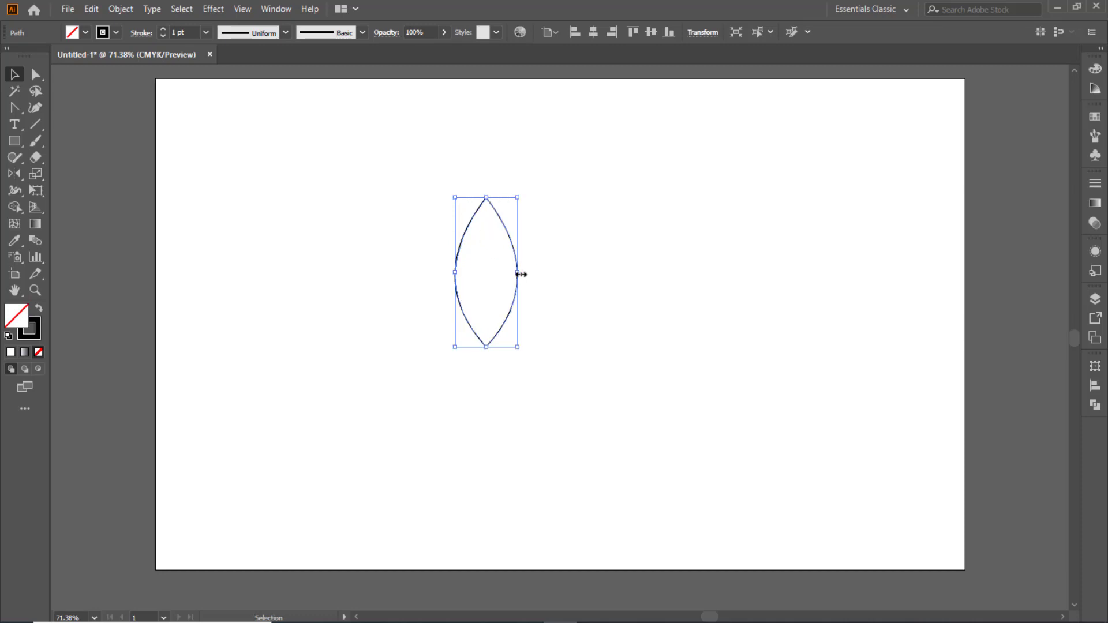
left_click_drag(519, 274, 523, 273)
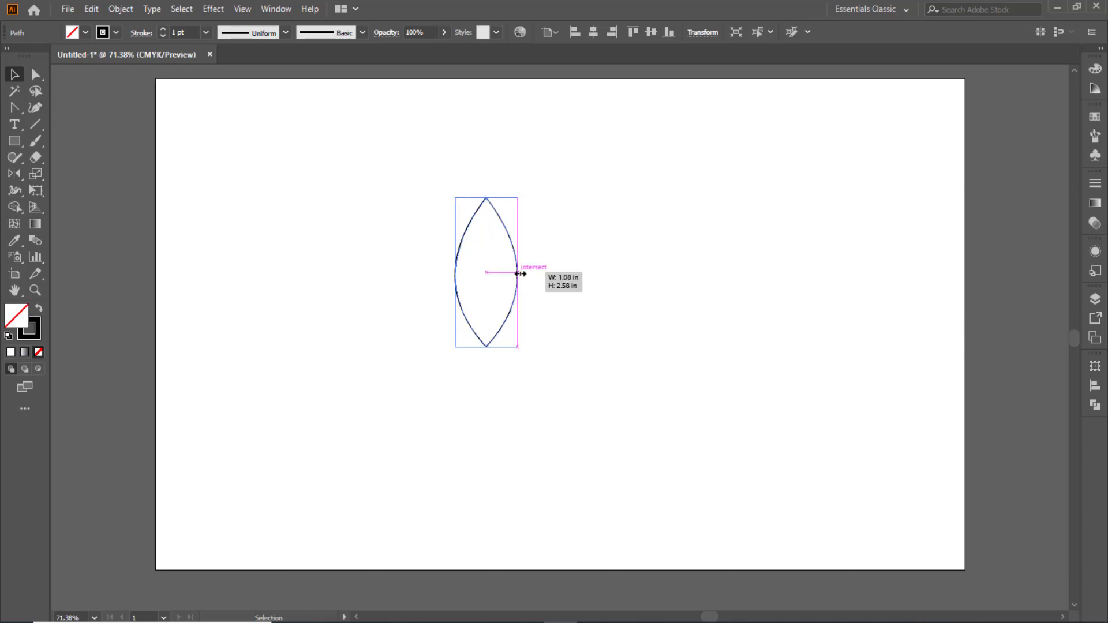
Reselect the leaf and set the Reflect origin at its bottom tip
left_click(594, 284)
left_click_drag(396, 161, 787, 445)
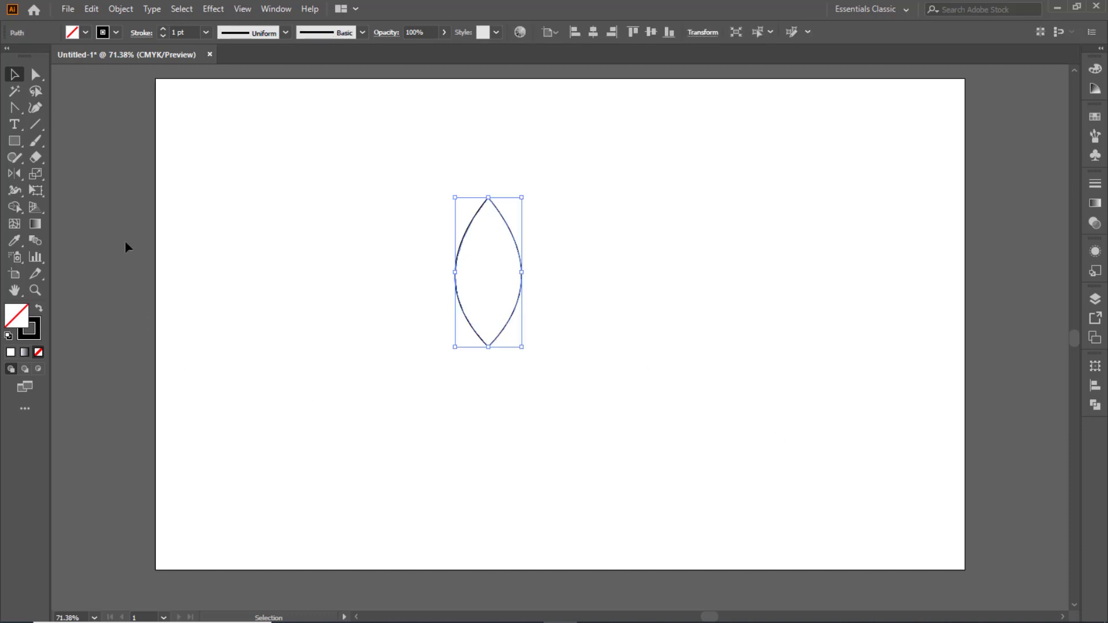
key("o")
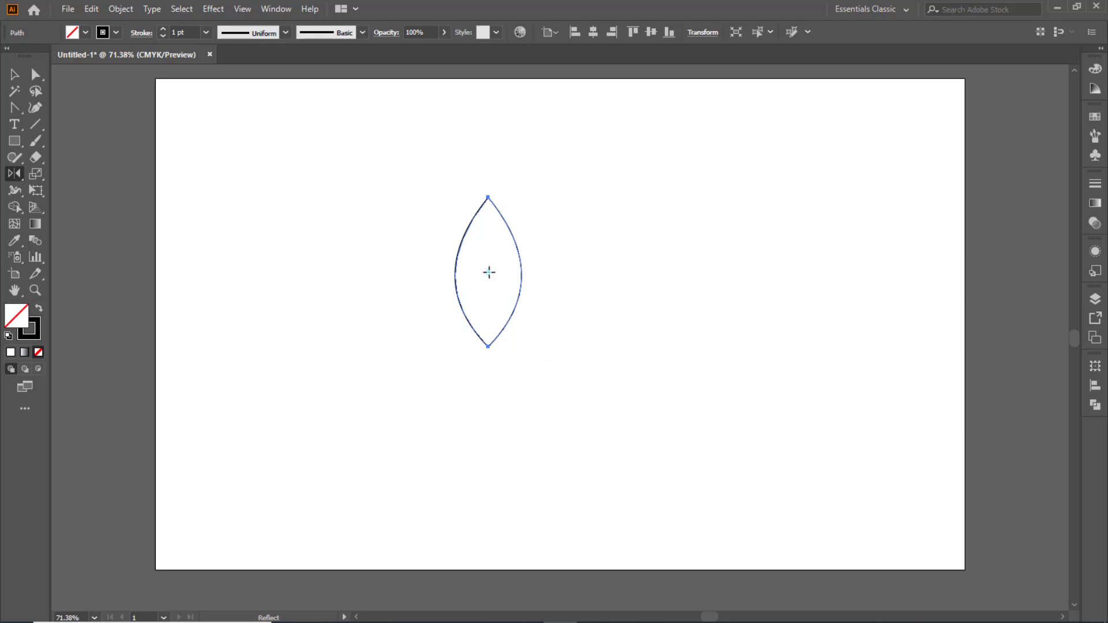
left_click_drag(489, 273, 489, 346)
Add a horizontally reflected copy of the leaf below the original, tip to tip
left_click(489, 346, "alt")
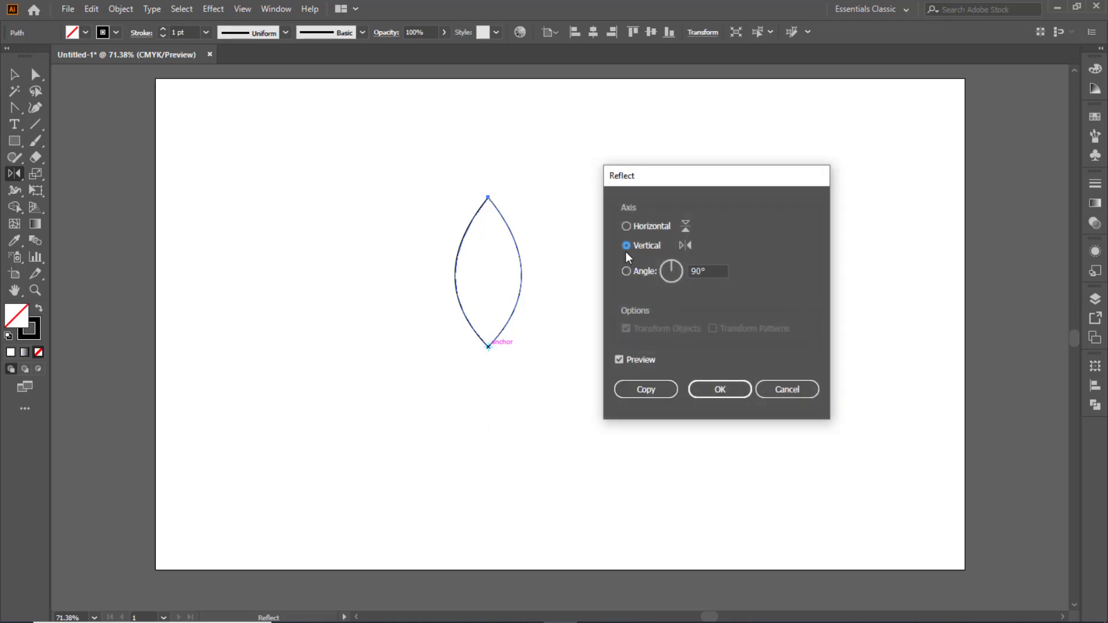
left_click(627, 226)
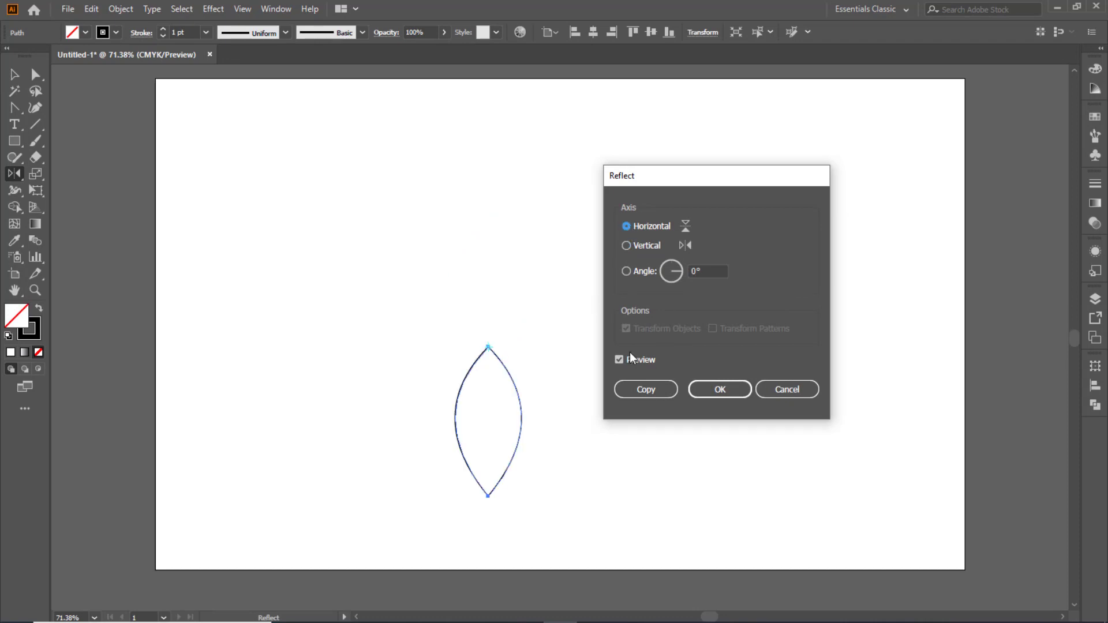
left_click(649, 390)
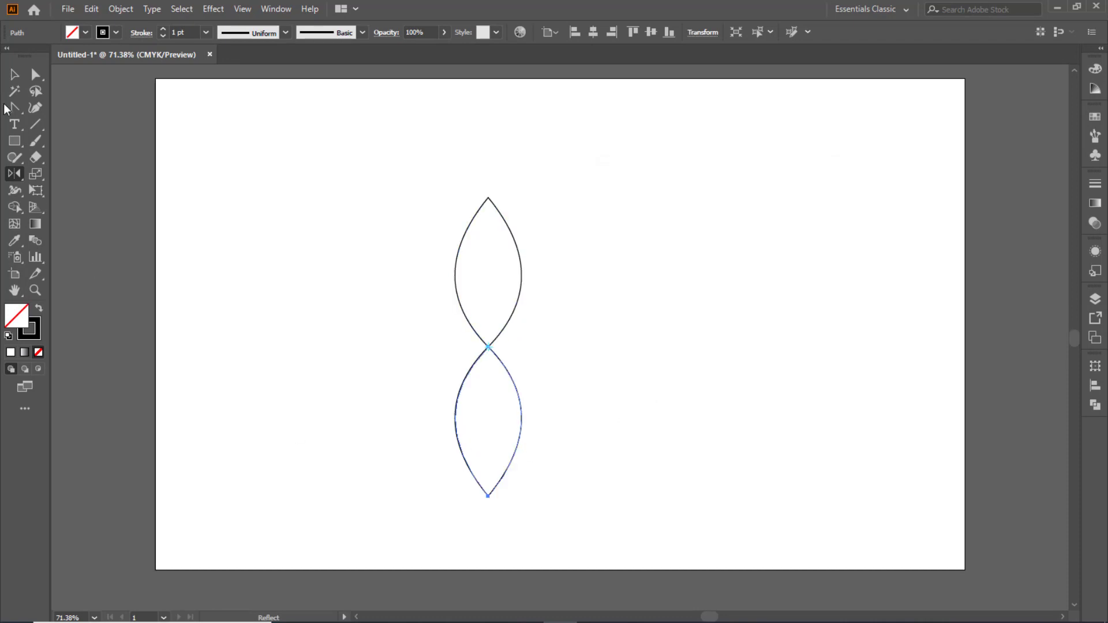
Move the two-leaf pair up and shrink it to about 1.11 × 4.98 in
left_click(15, 74)
left_click_drag(380, 176, 577, 438)
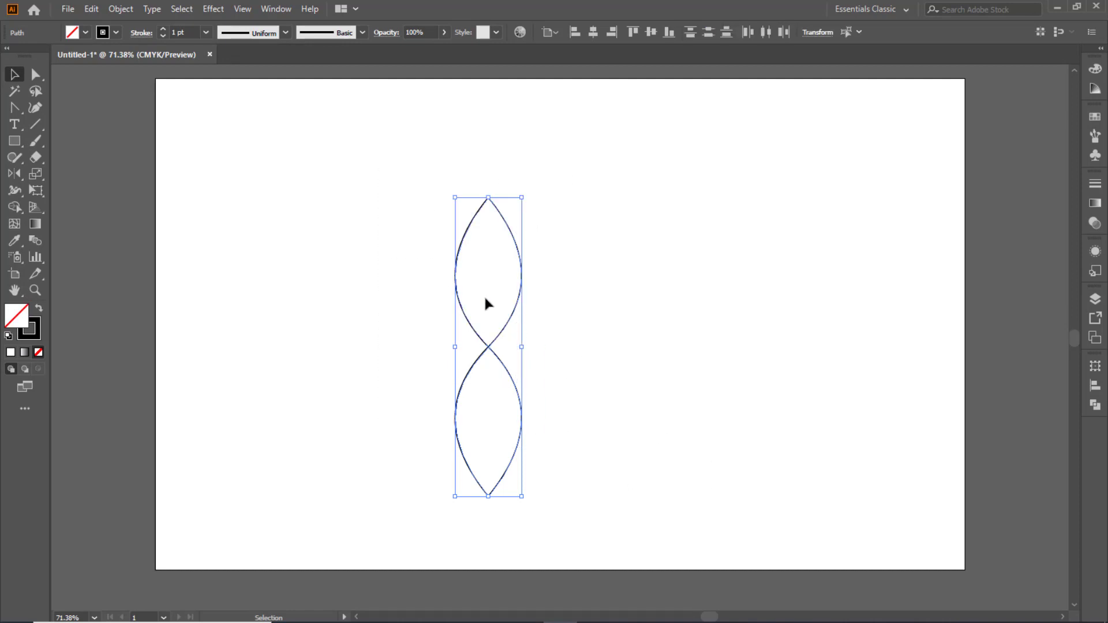
left_click(490, 260)
left_click_drag(384, 162, 553, 492)
left_click_drag(468, 229, 468, 199)
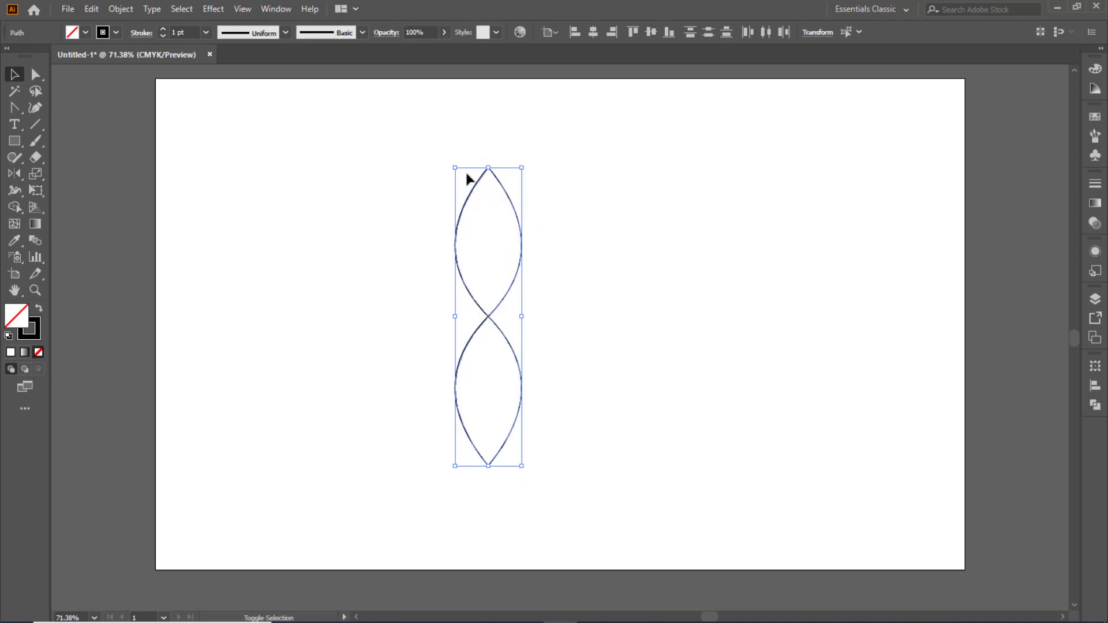
left_click_drag(454, 167, 456, 172)
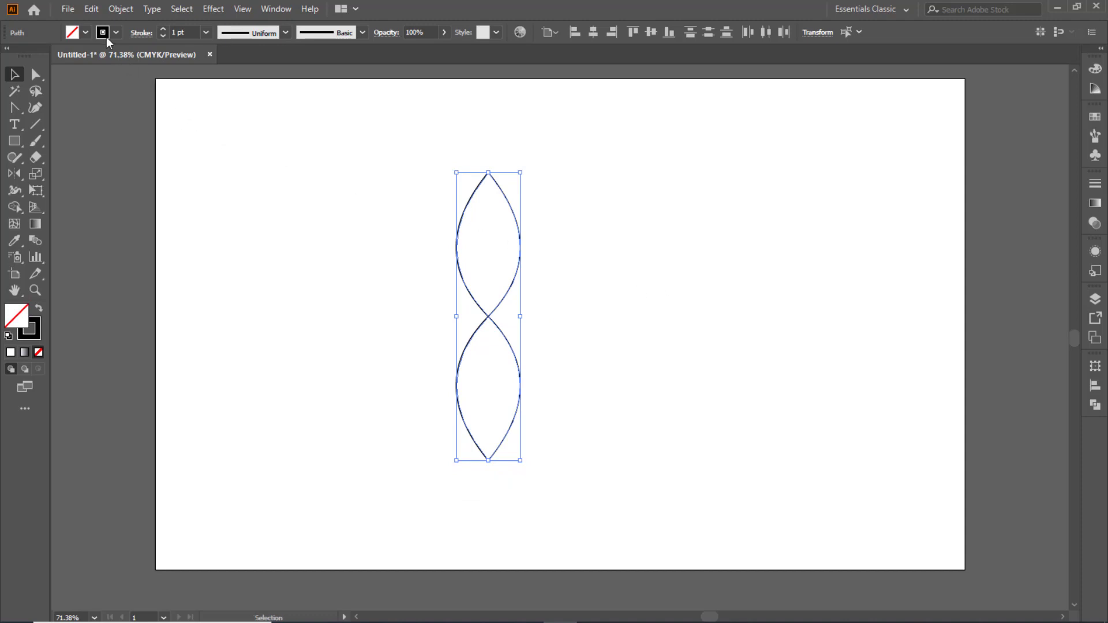
Paste a copy of the petal pair and rotate it 90° to form a cross
left_click(91, 8)
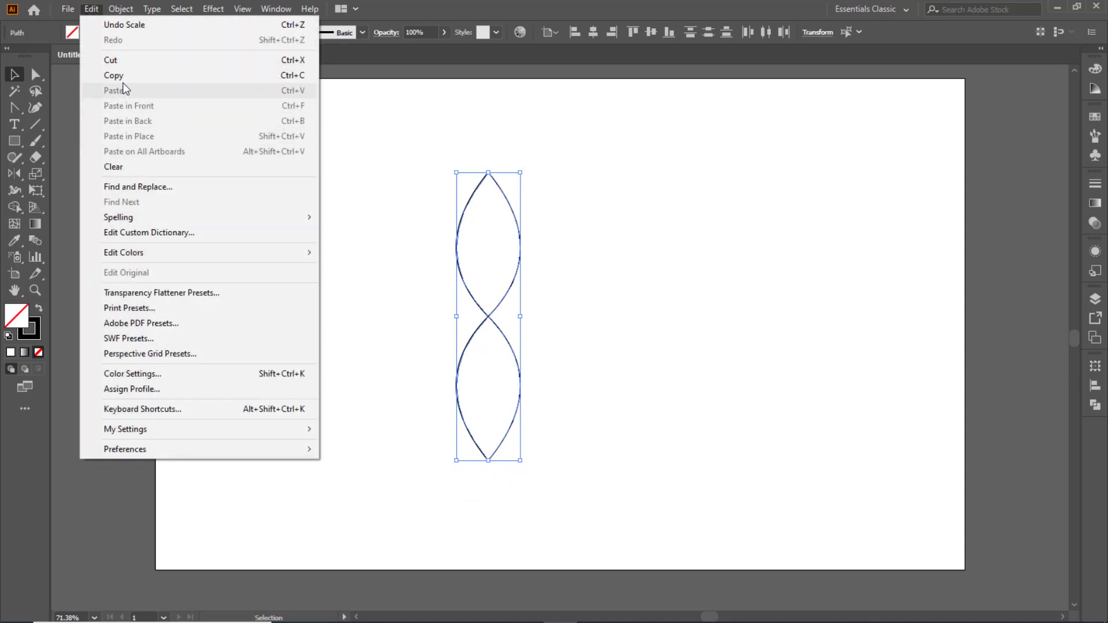
left_click(123, 77)
left_click(92, 9)
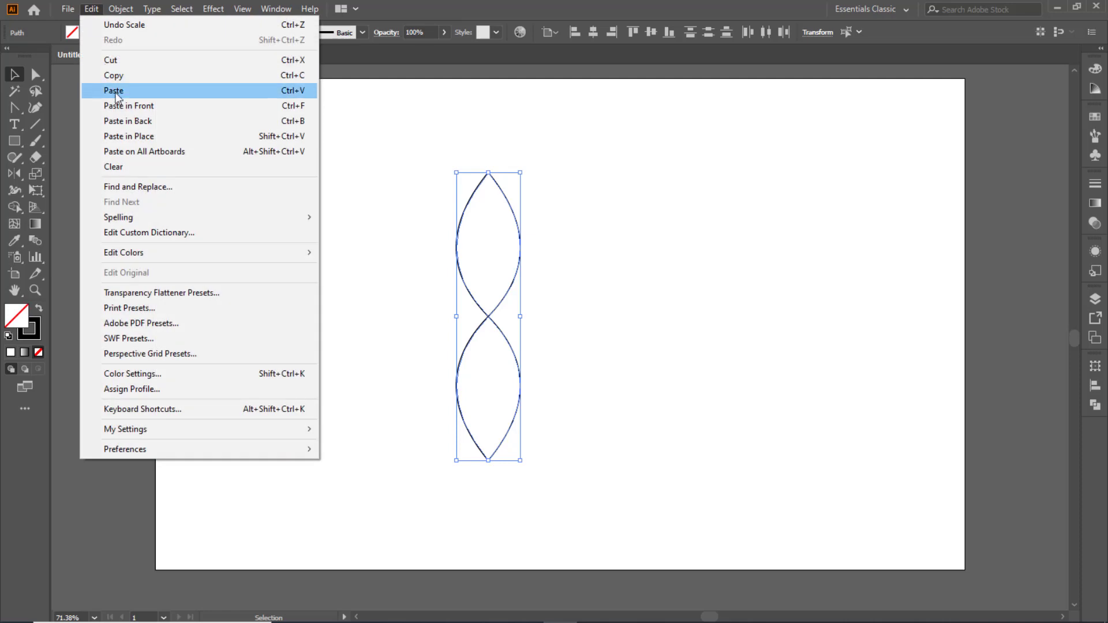
left_click(120, 104)
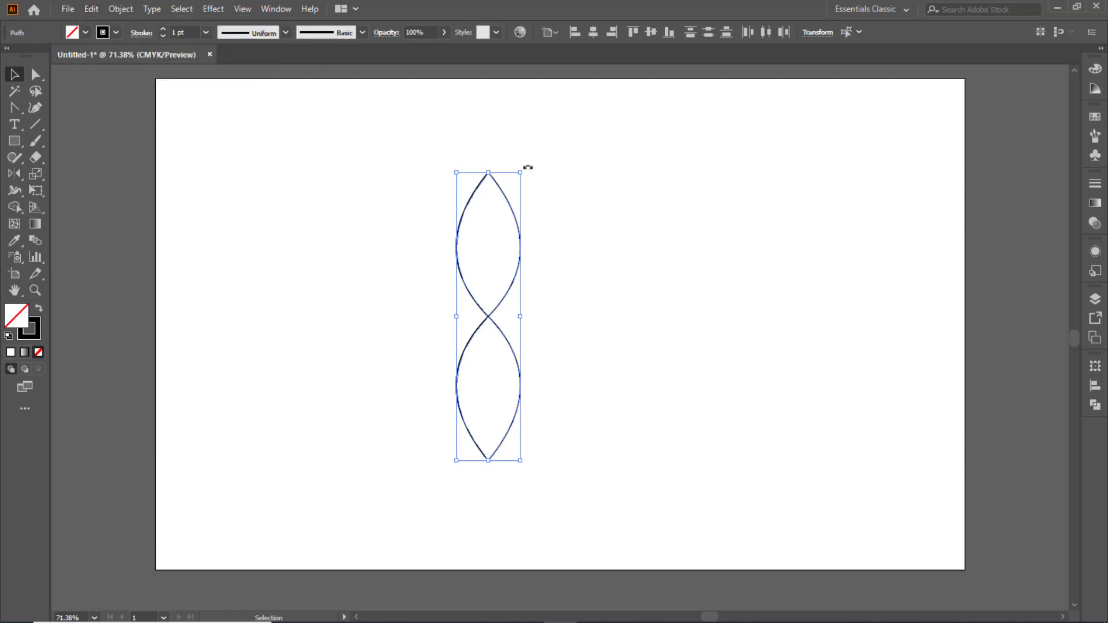
left_click_drag(527, 167, 636, 359)
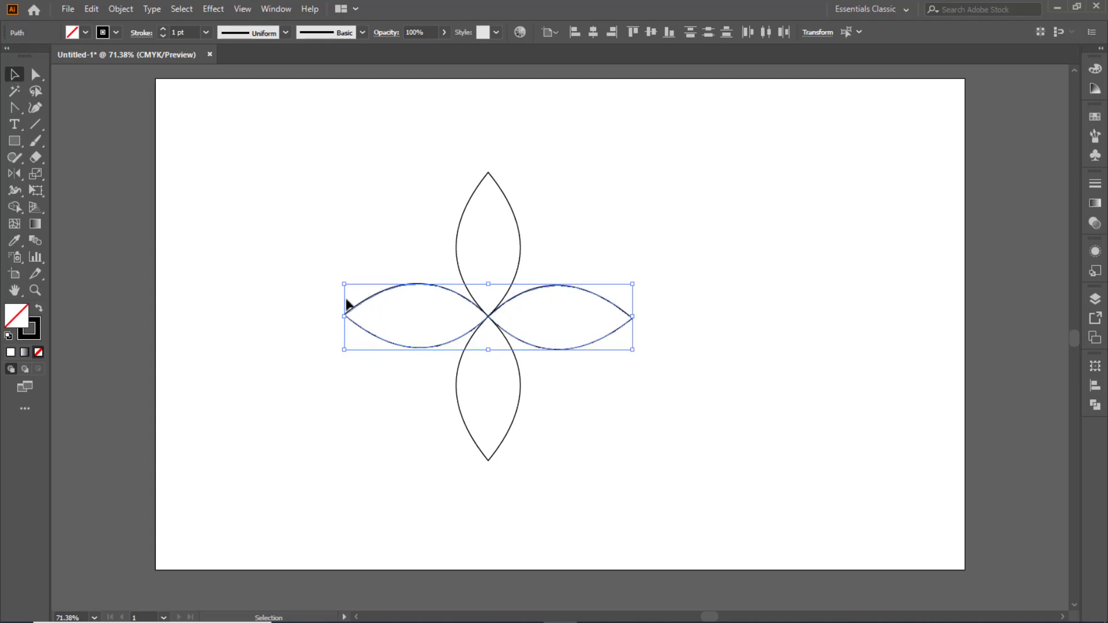
Duplicate the whole four-petal cross in place with Paste in Front
left_click_drag(282, 143, 685, 507)
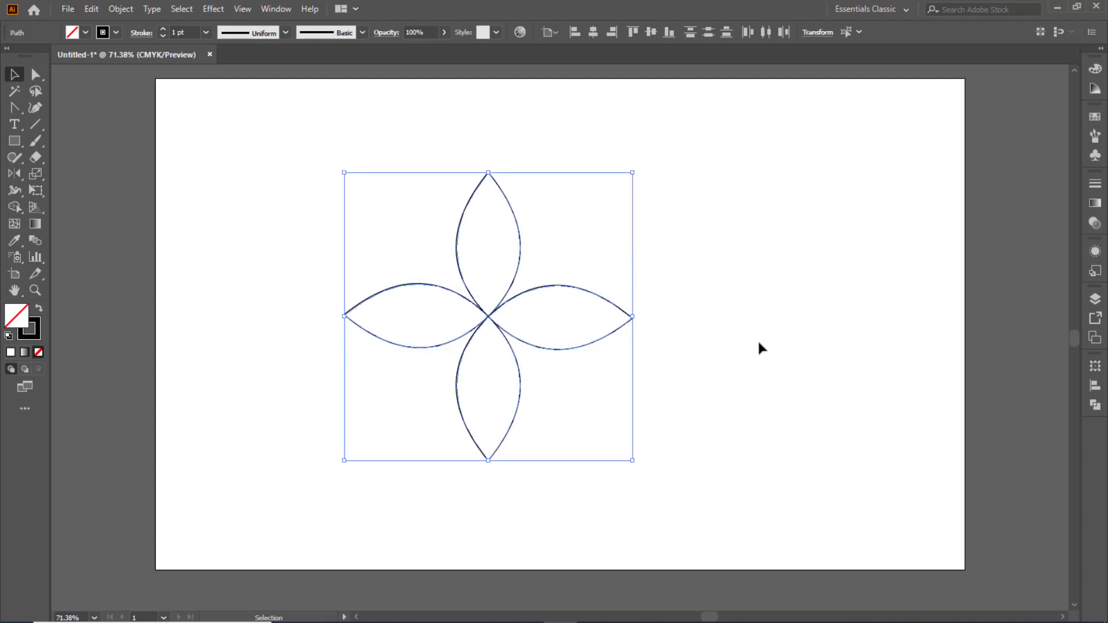
left_click(91, 8)
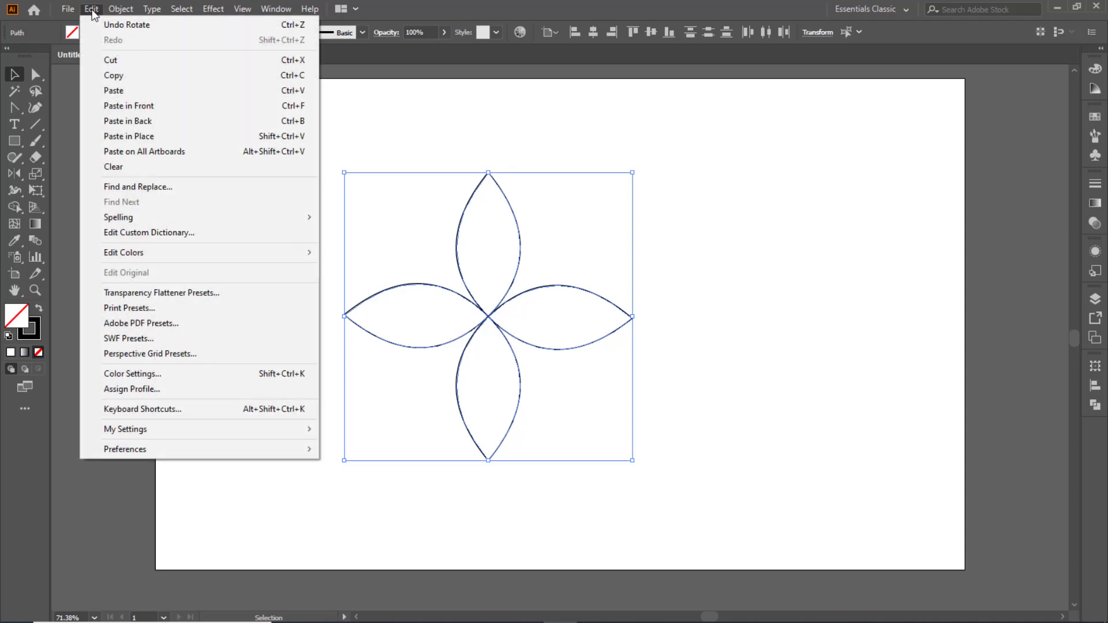
left_click(111, 77)
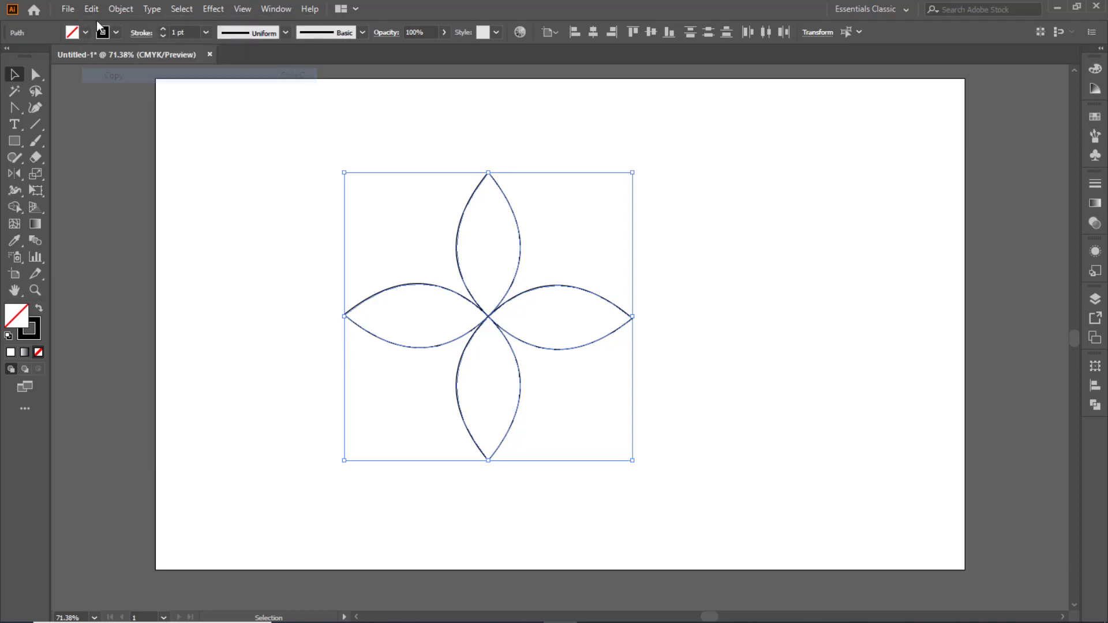
left_click(91, 9)
left_click(137, 106)
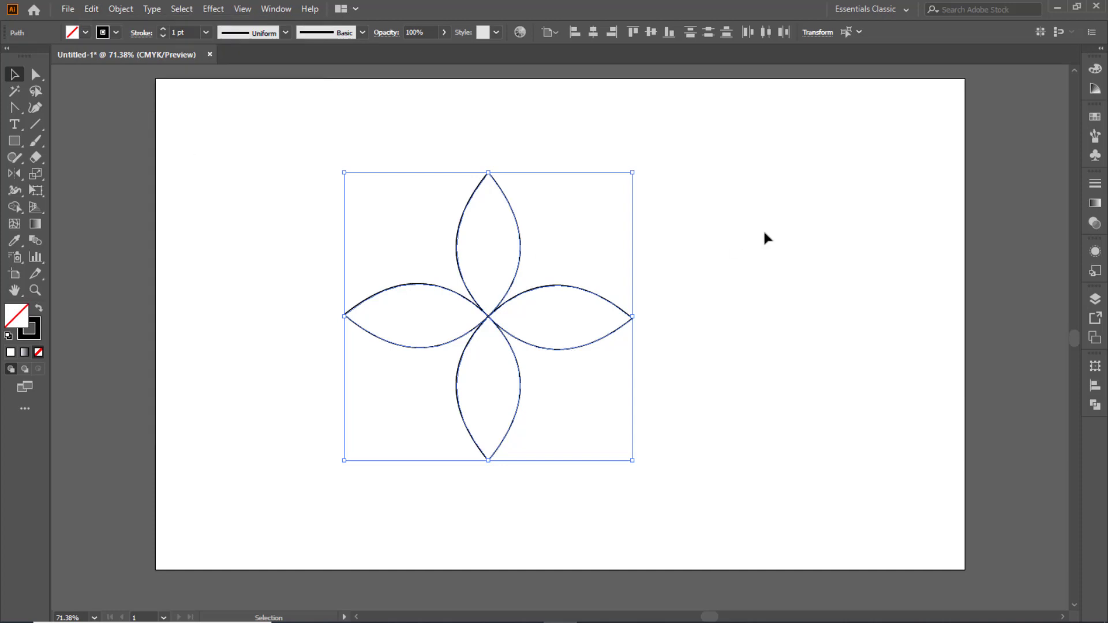
Rotate the copied cross 45° into eight petals and set the stroke to None
left_click_drag(637, 164, 745, 306)
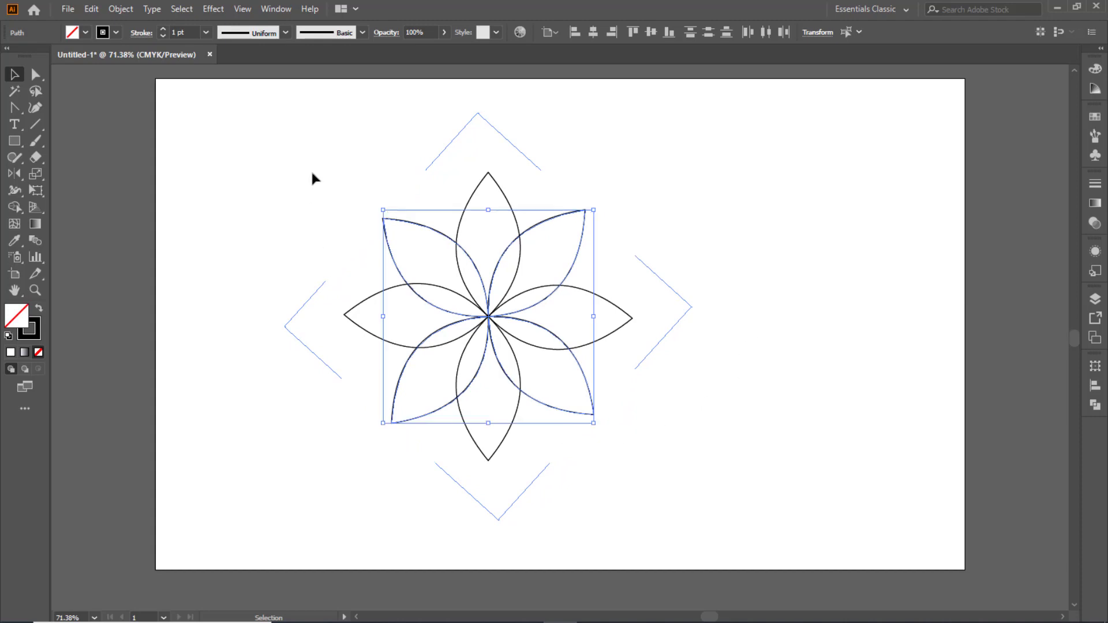
left_click_drag(259, 110, 699, 476)
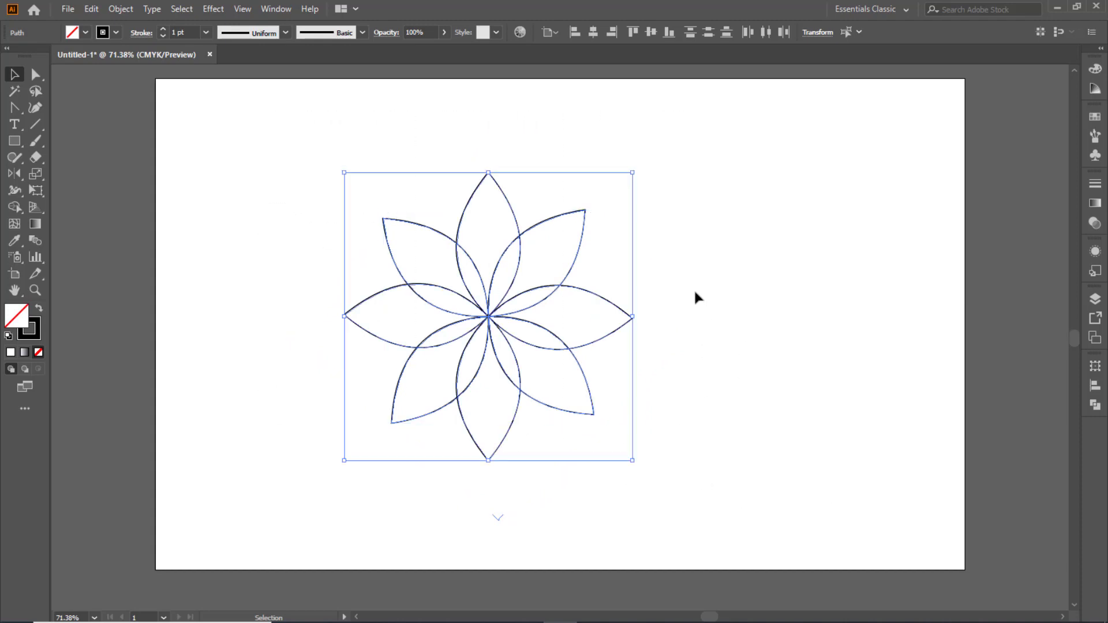
left_click(116, 33)
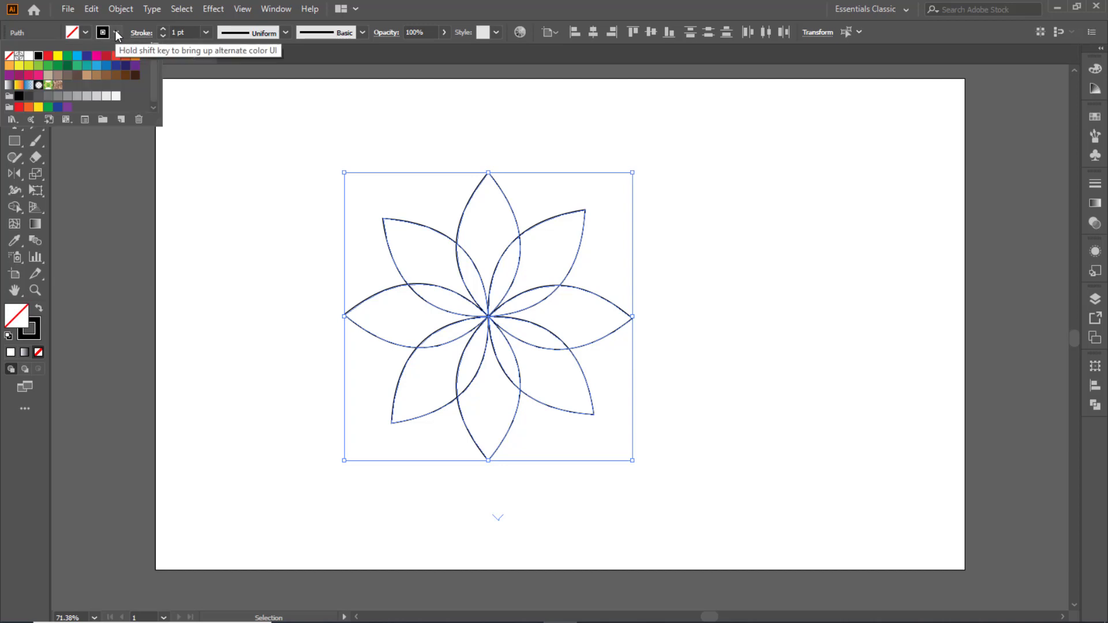
left_click(11, 56)
Fill the eight-petal flower with grey and reselect all of it
left_click(86, 33)
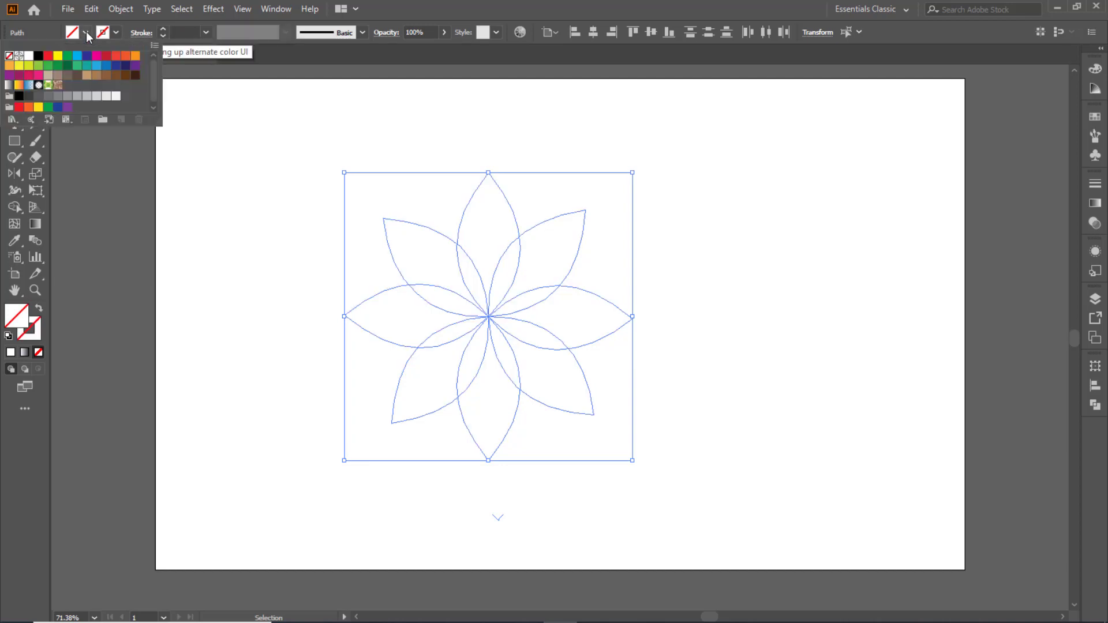
left_click(78, 97)
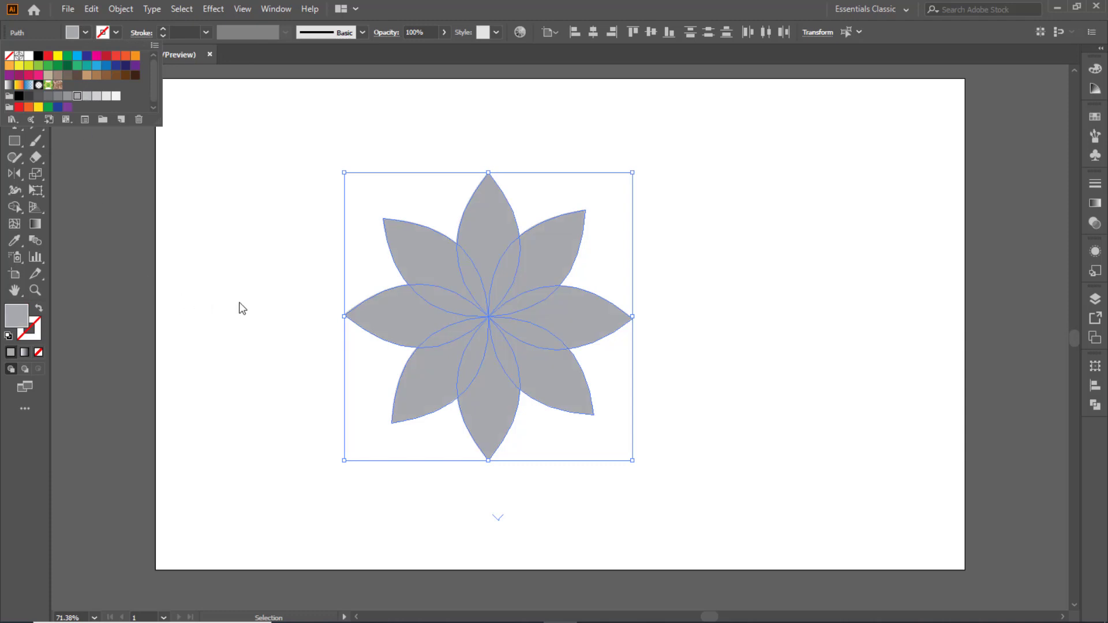
key("Escape")
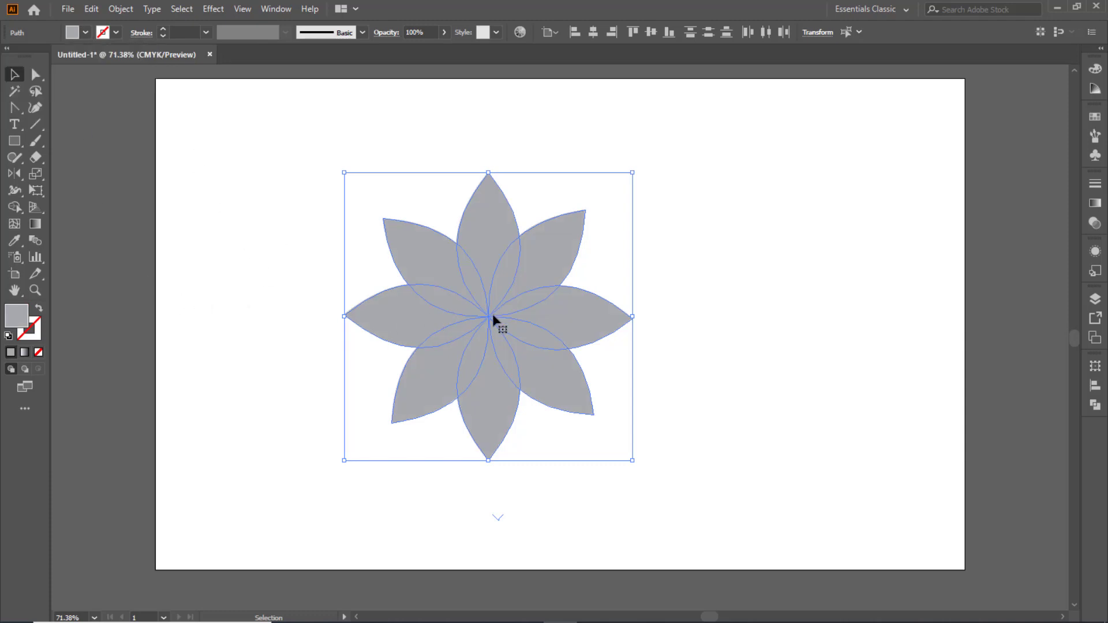
left_click_drag(493, 314, 39, 290)
left_click(235, 245)
key("ctrl+a")
Apply 3D Extrude & Bevel with rotations of 60°, -8° and 2°
left_click(209, 8)
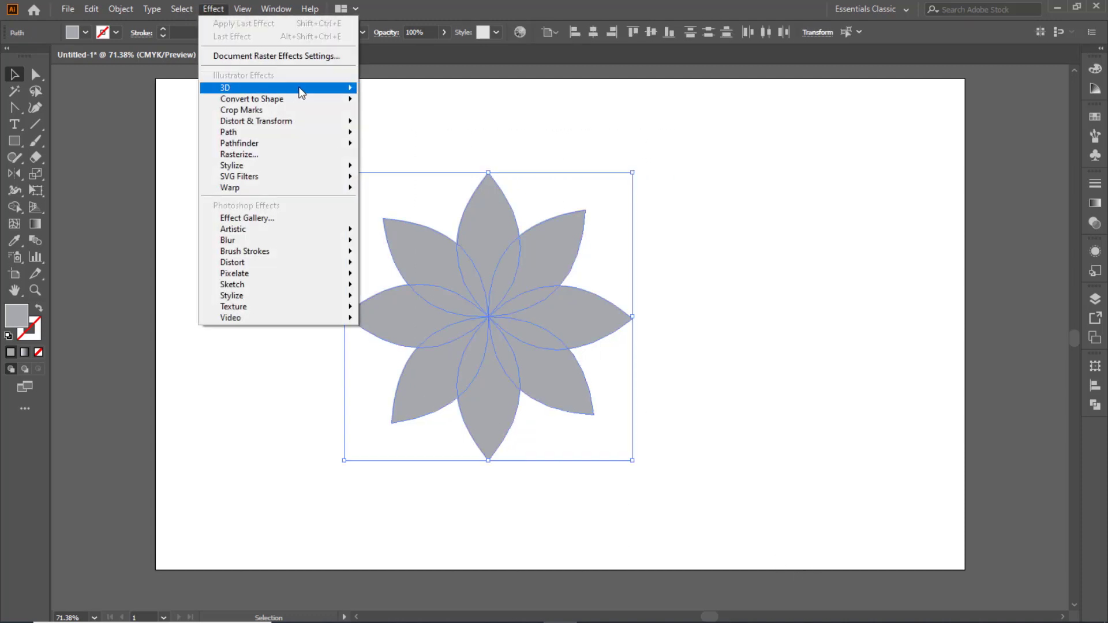
mouse_move(260, 88)
left_click(392, 91)
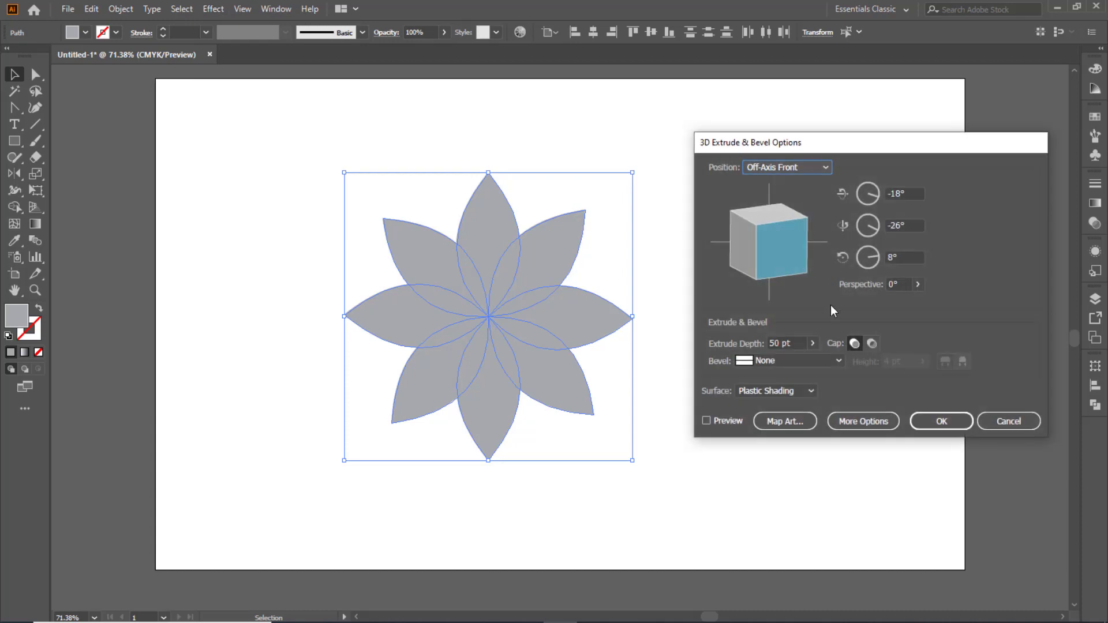
left_click(915, 193)
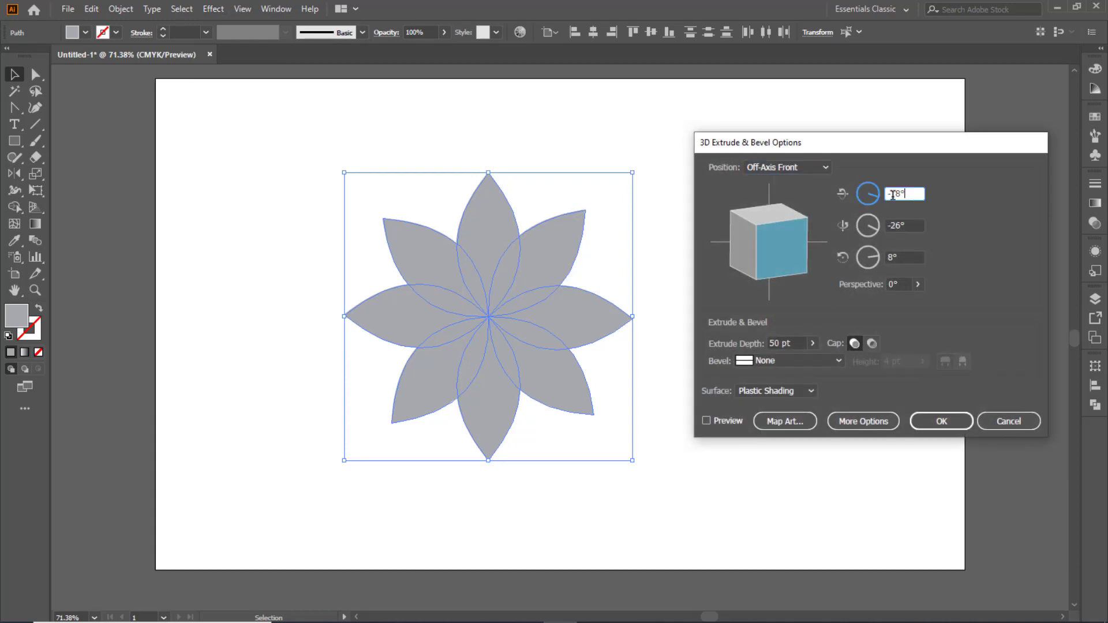
type("60")
left_click(910, 225)
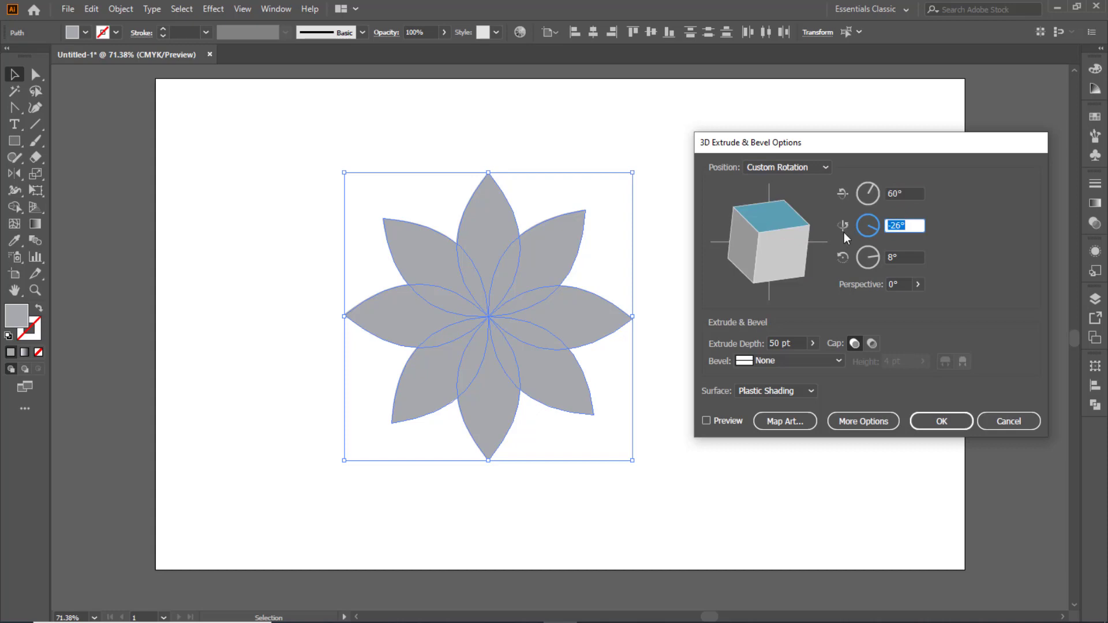
key("BackSpace")
type("8")
key("Tab")
type("2")
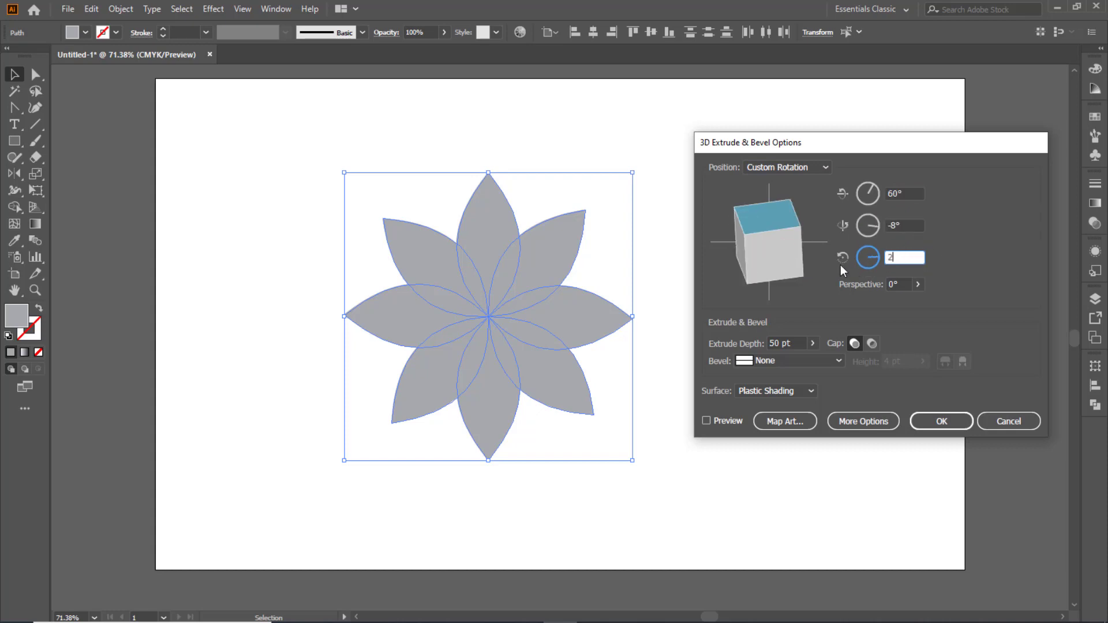
Set 67° perspective and 40 pt extrude depth, preview, and apply the effect
left_click(918, 284)
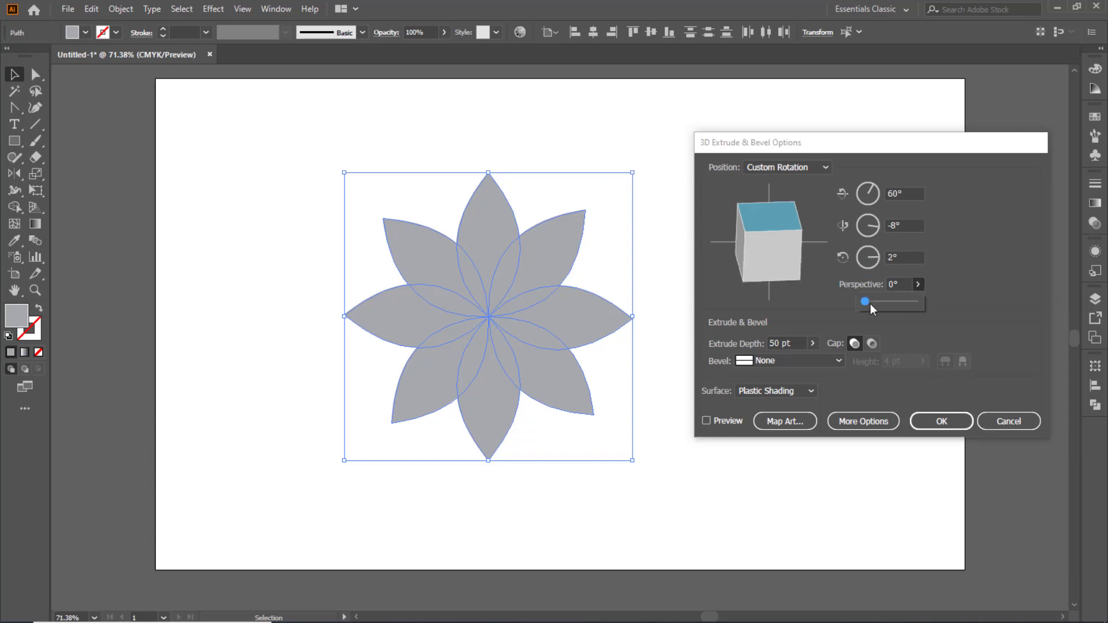
left_click_drag(865, 302, 886, 302)
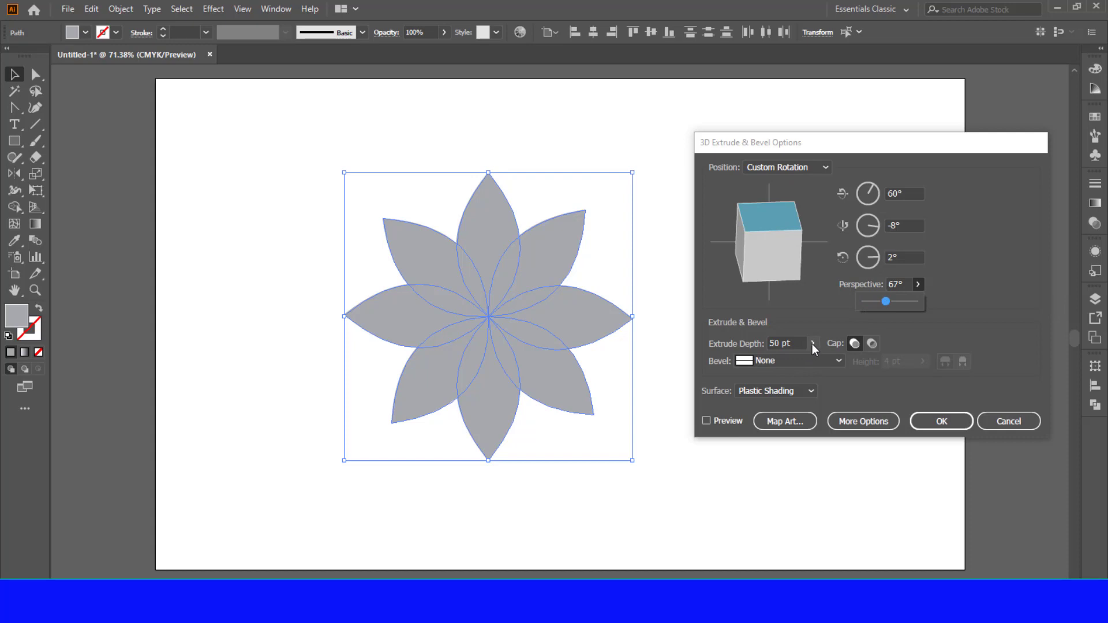
left_click(786, 343)
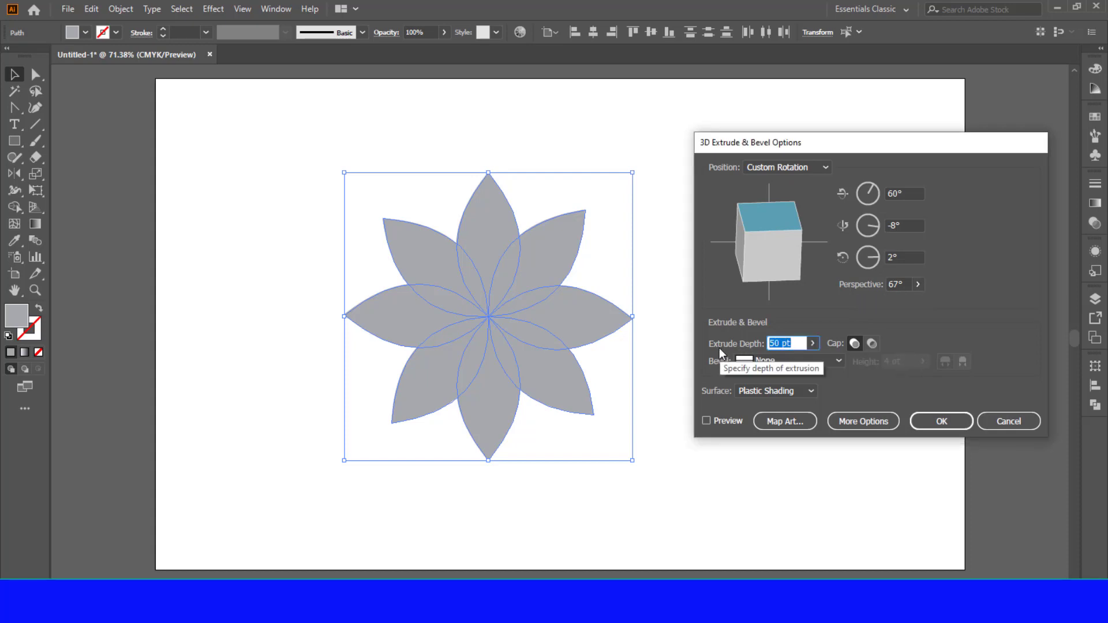
type("40")
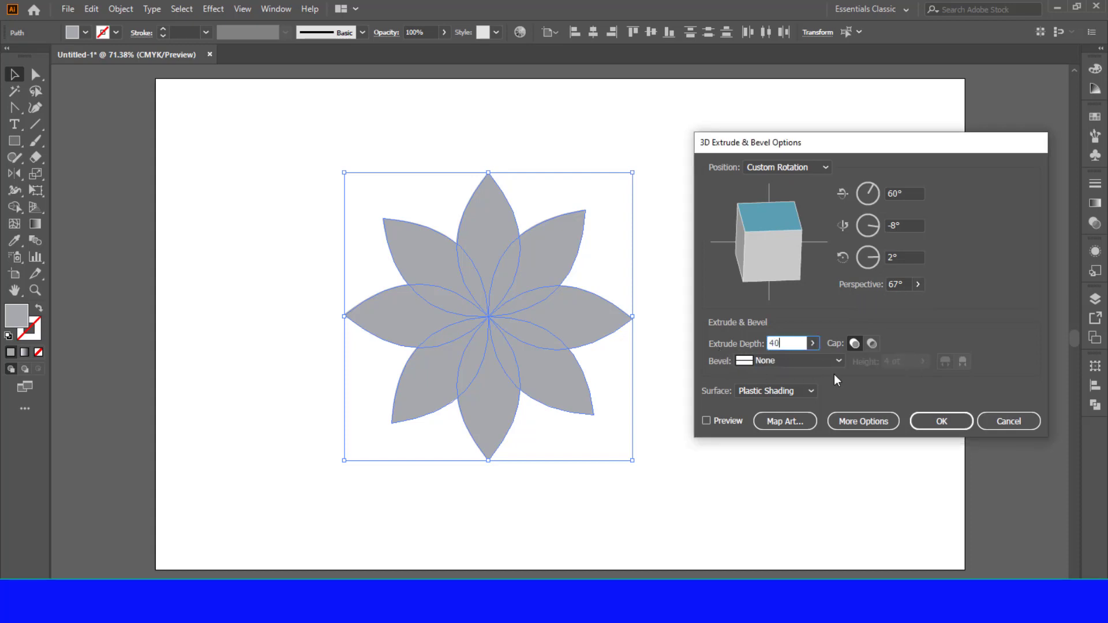
left_click(705, 421)
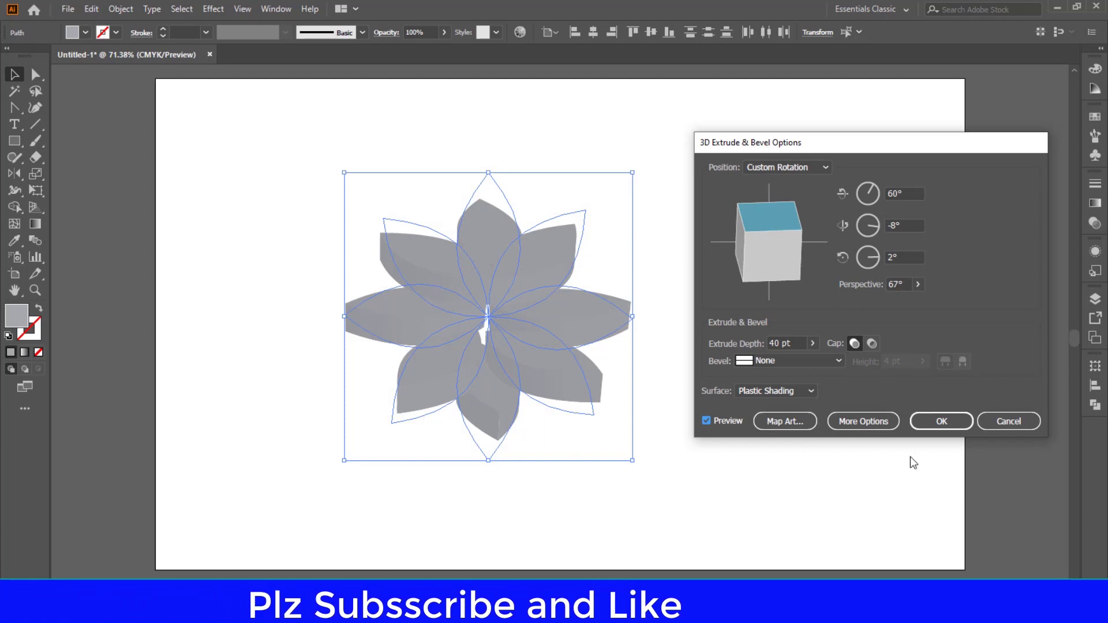
left_click(942, 422)
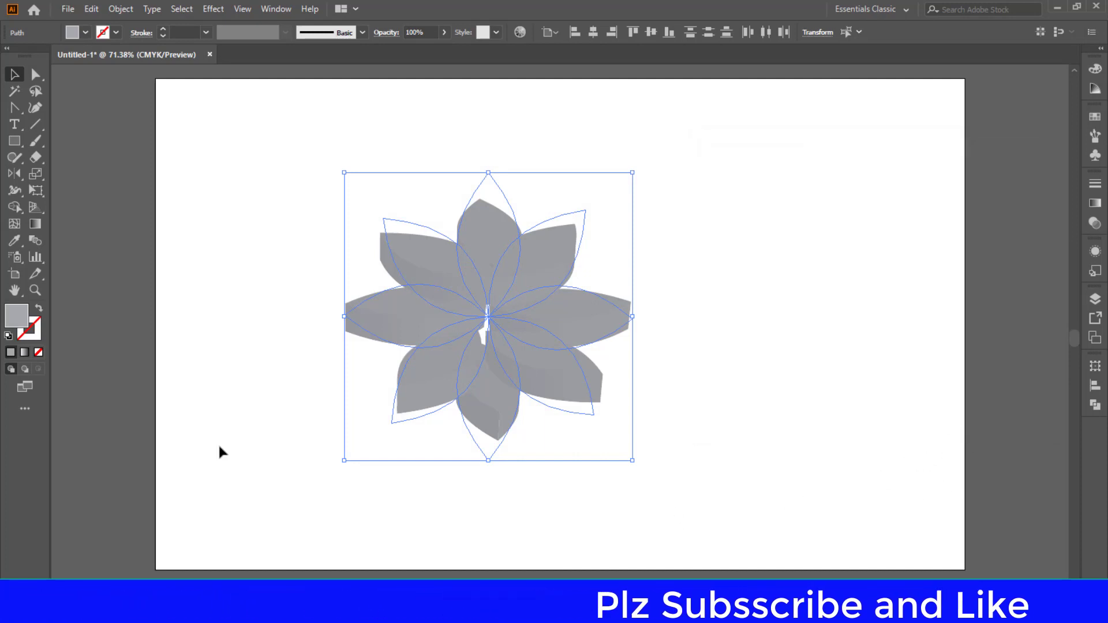
left_click(121, 9)
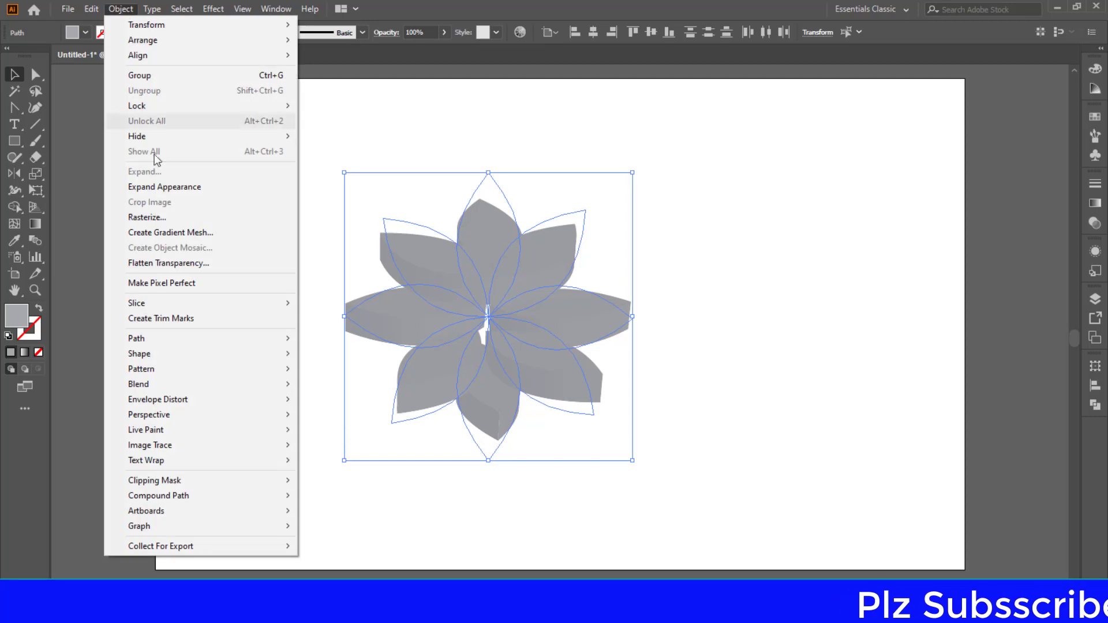
Expand the flower's appearance into a flat group and refill it grey
left_click(162, 188)
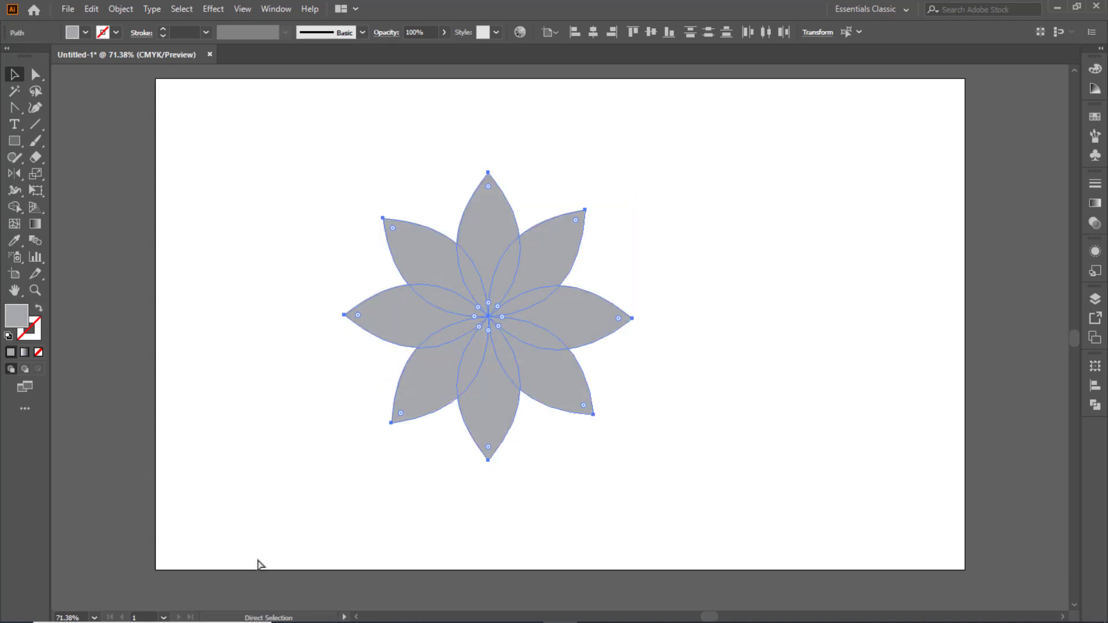
key("v")
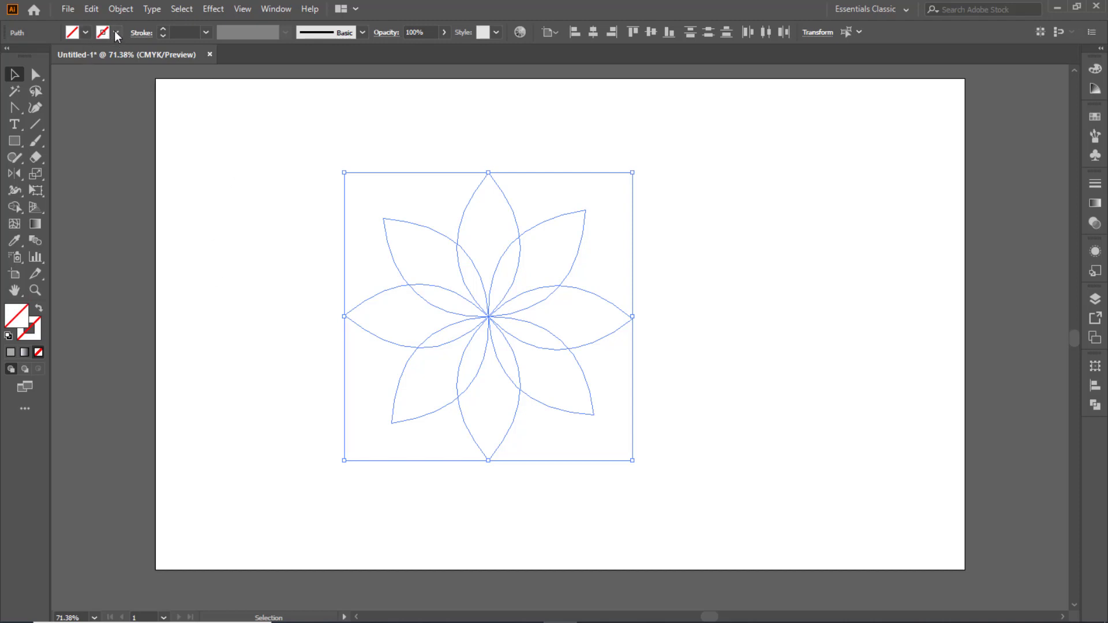
left_click(87, 33)
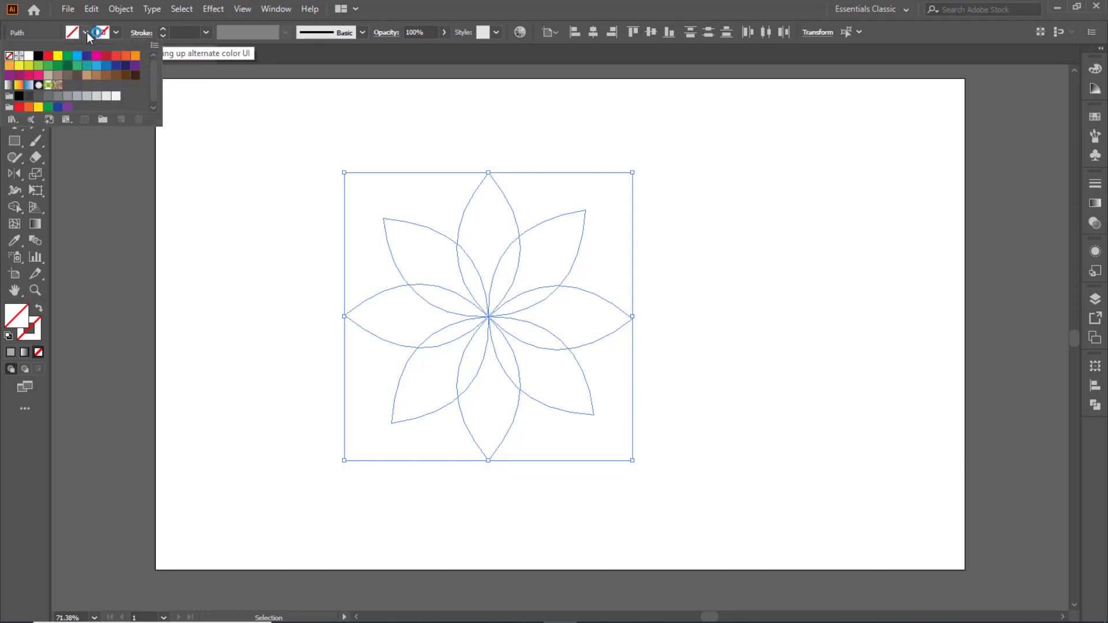
left_click(77, 96)
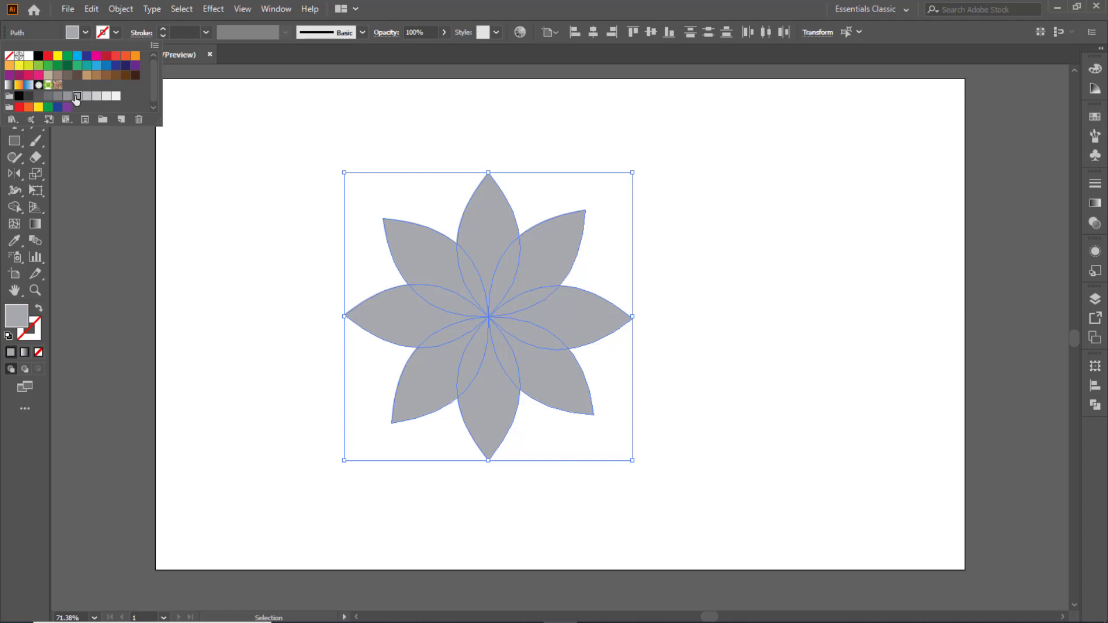
left_click(229, 263)
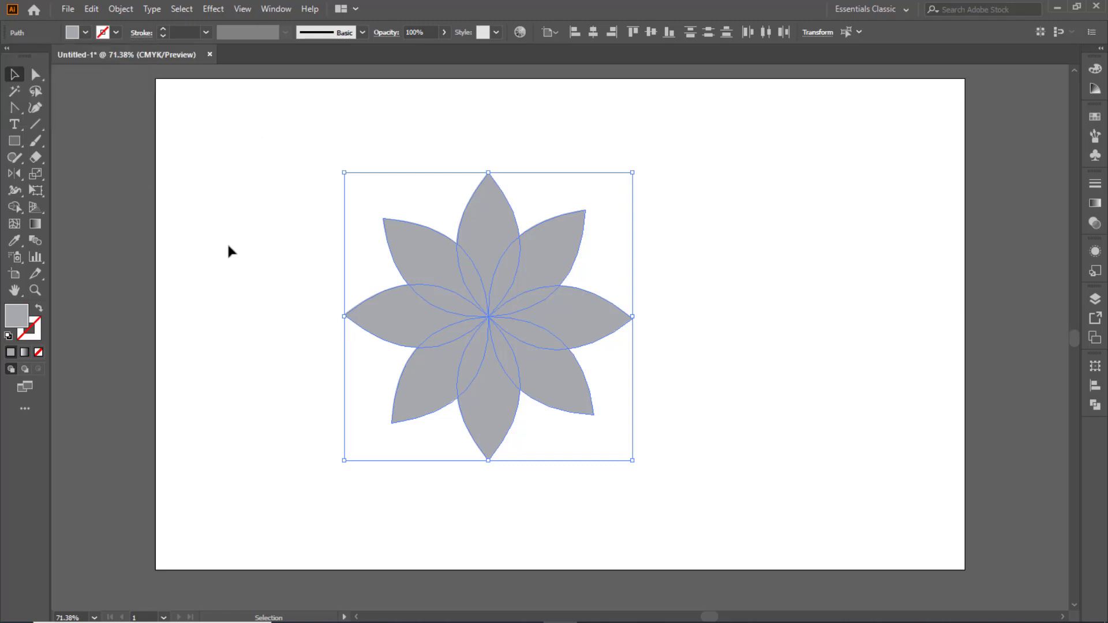
key("a")
key("v")
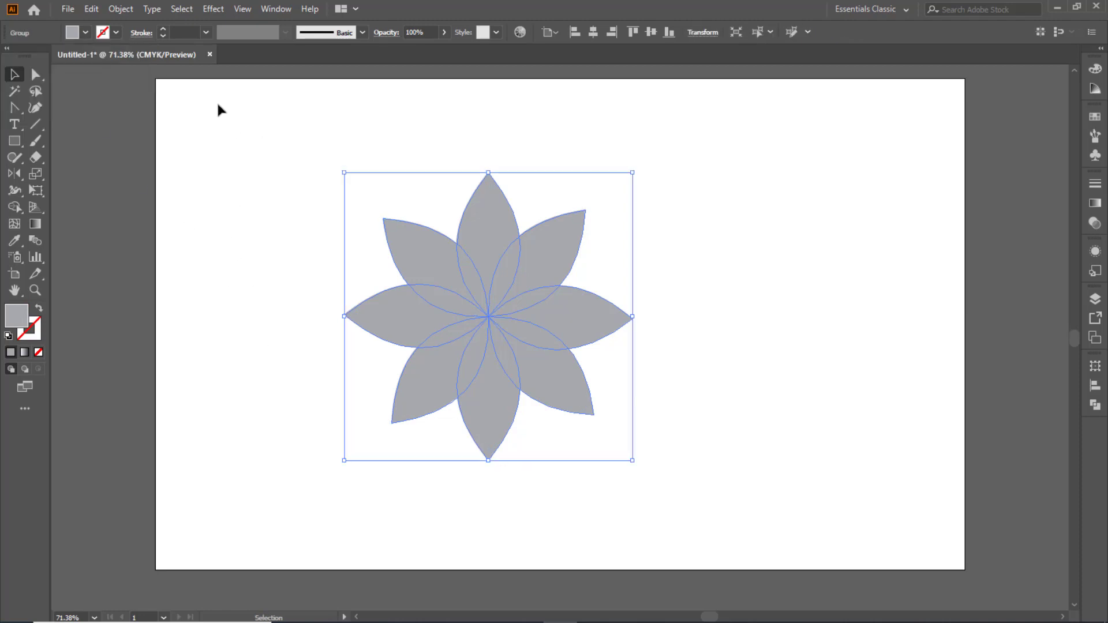
Apply 3D Extrude & Bevel with rotations of 60°, -7° and 2°
left_click(215, 9)
mouse_move(259, 88)
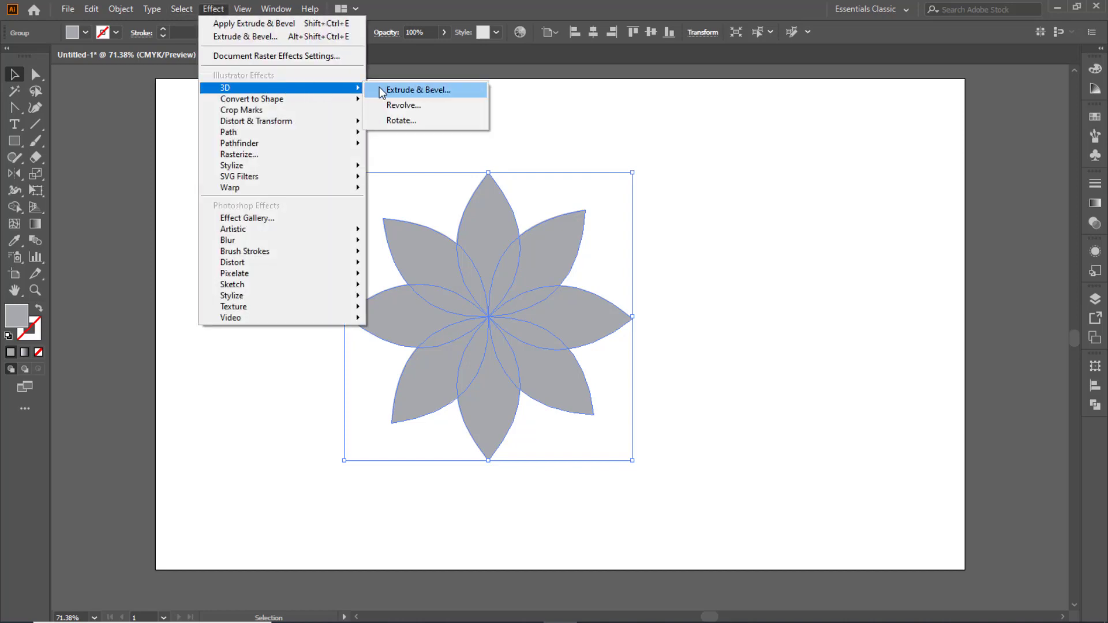
left_click(406, 92)
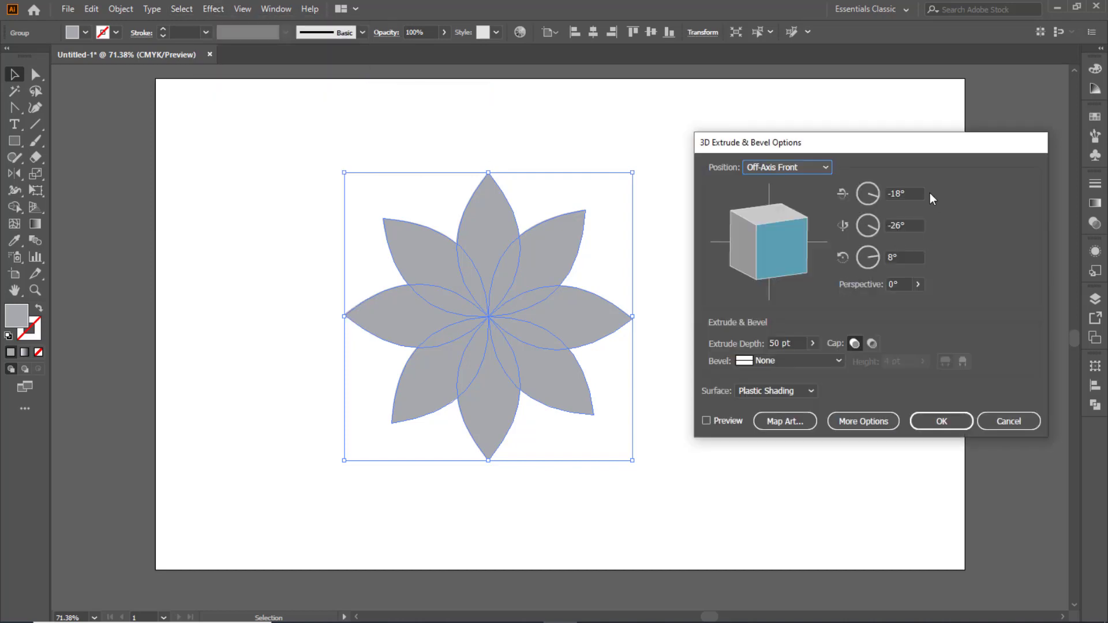
left_click(902, 193)
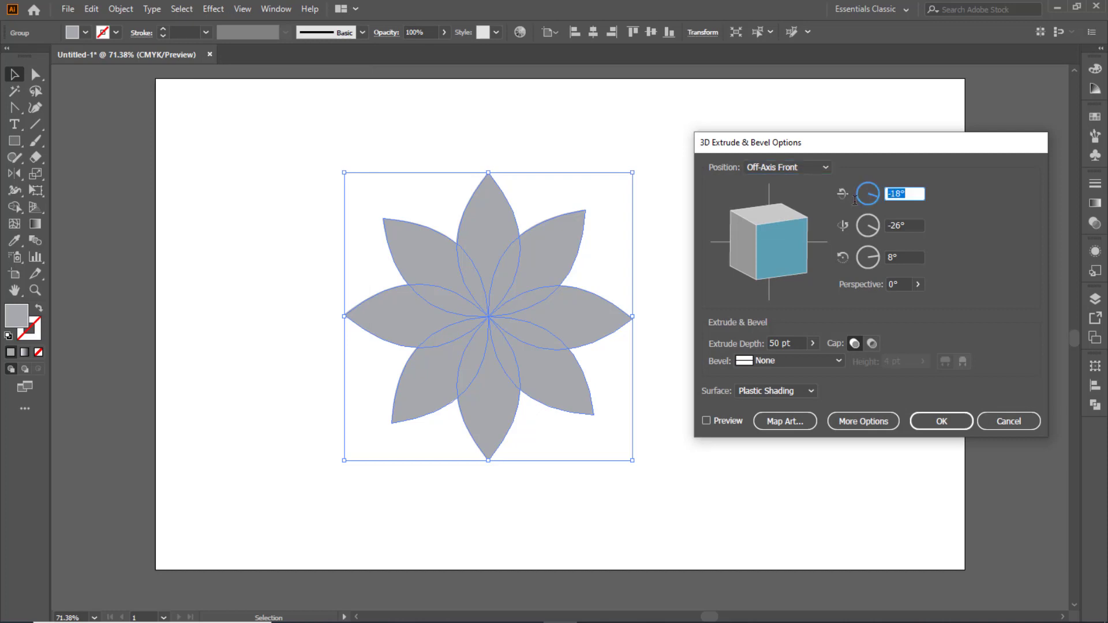
type("60")
key("Tab")
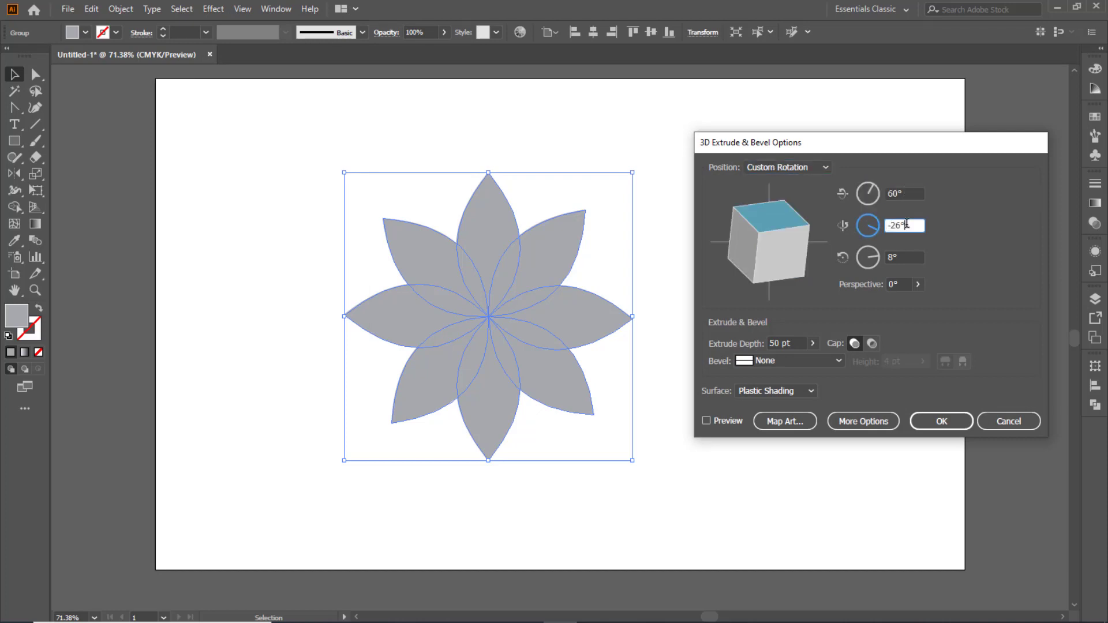
type("-")
key("BackSpace")
type("7")
key("Tab")
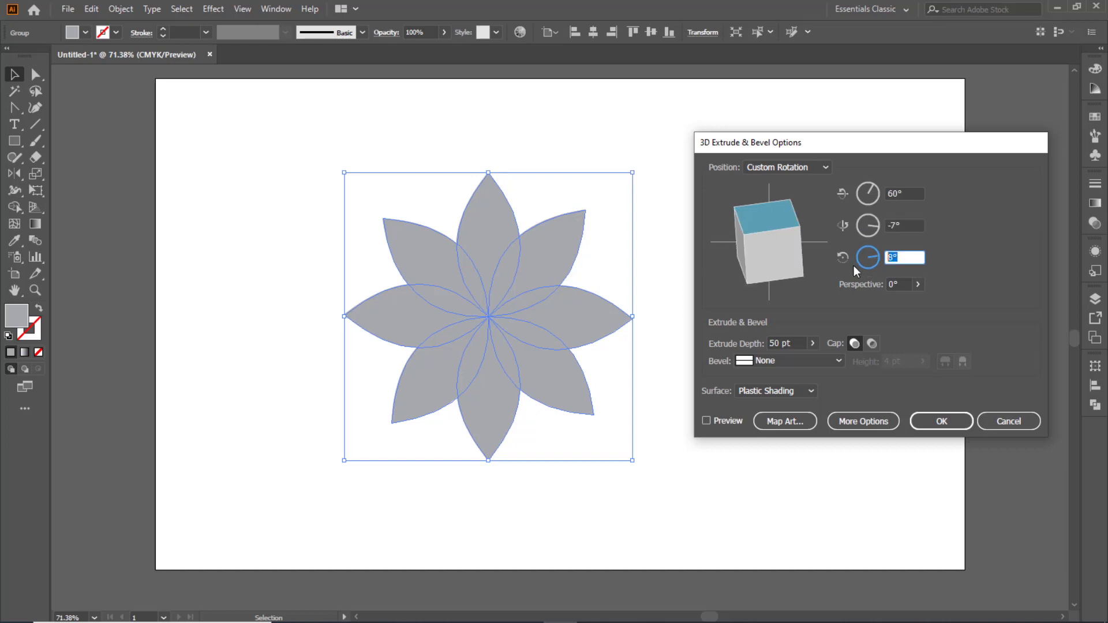
type("2")
Set 116° perspective and 40 pt depth with preview, and apply the extrusion
left_click(918, 286)
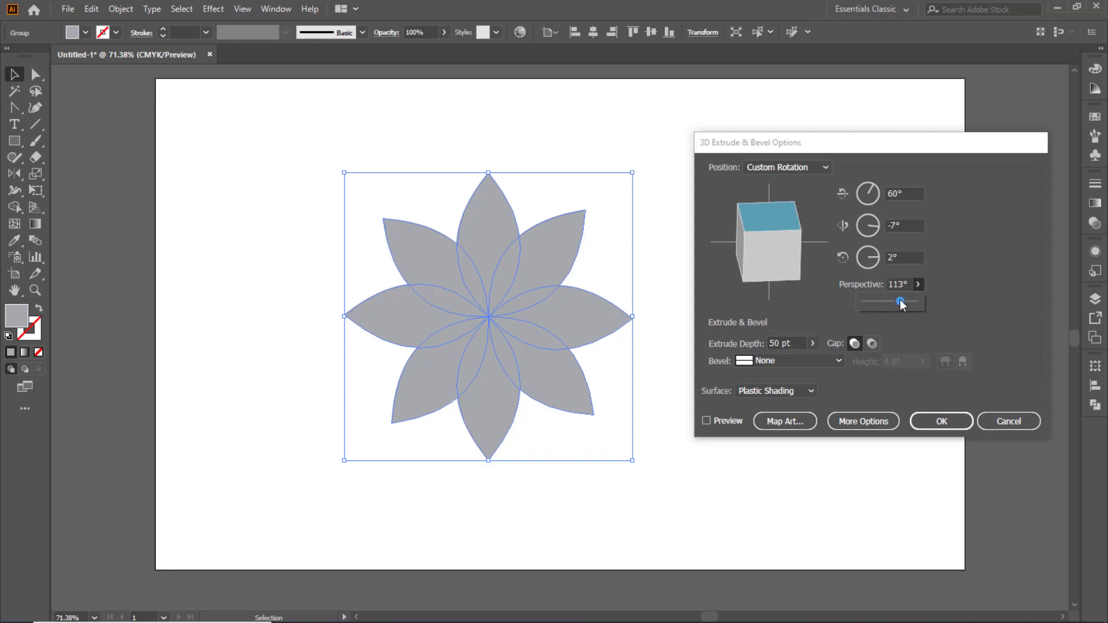
left_click(706, 421)
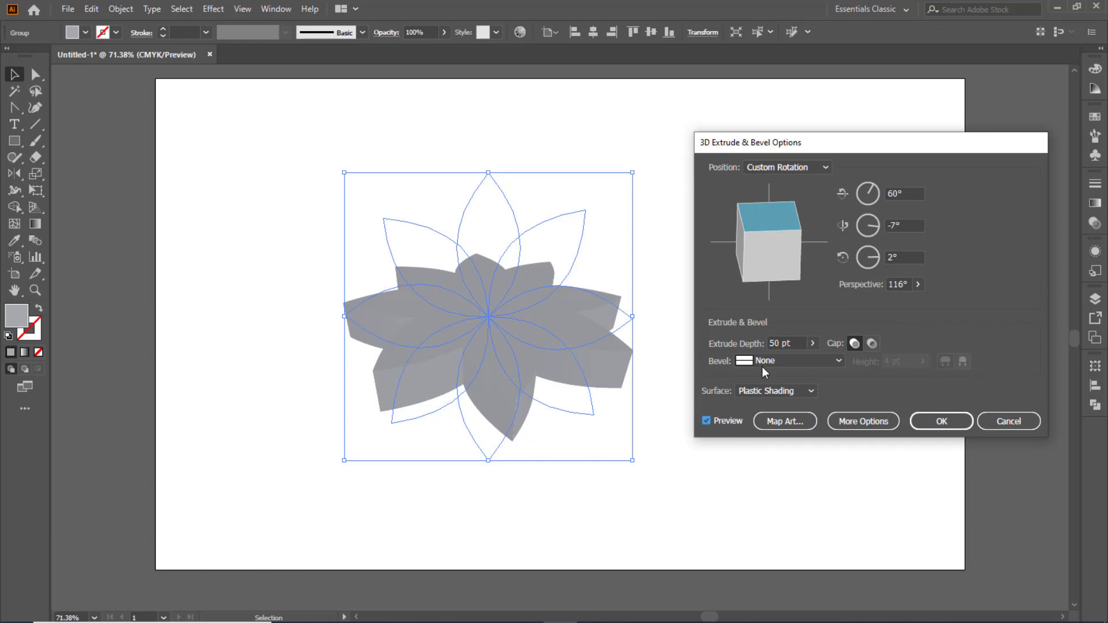
left_click(797, 344)
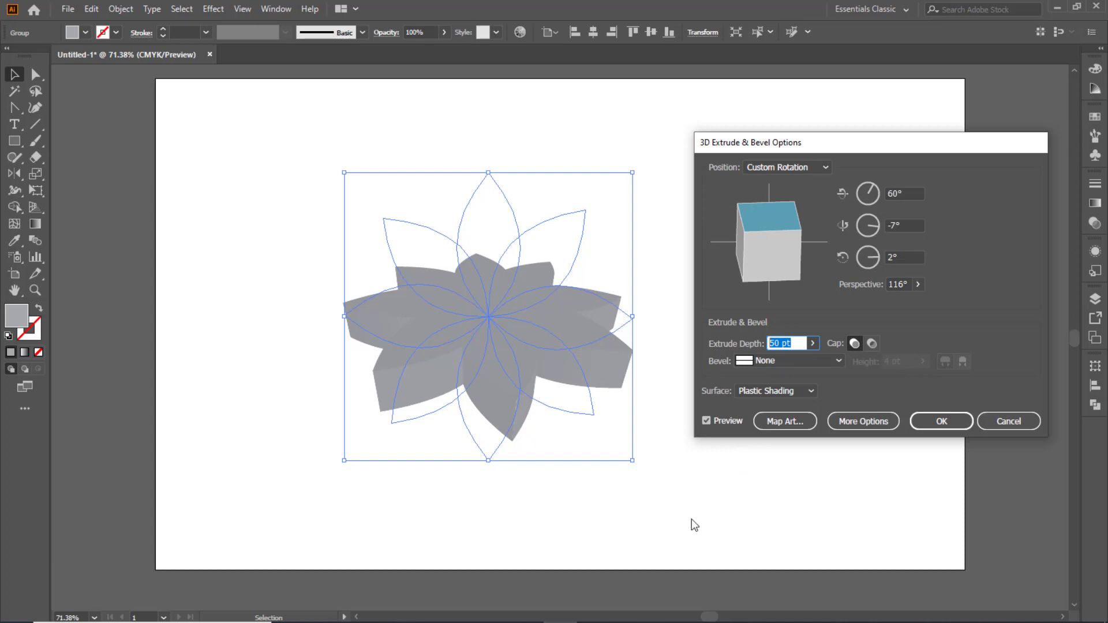
type("40")
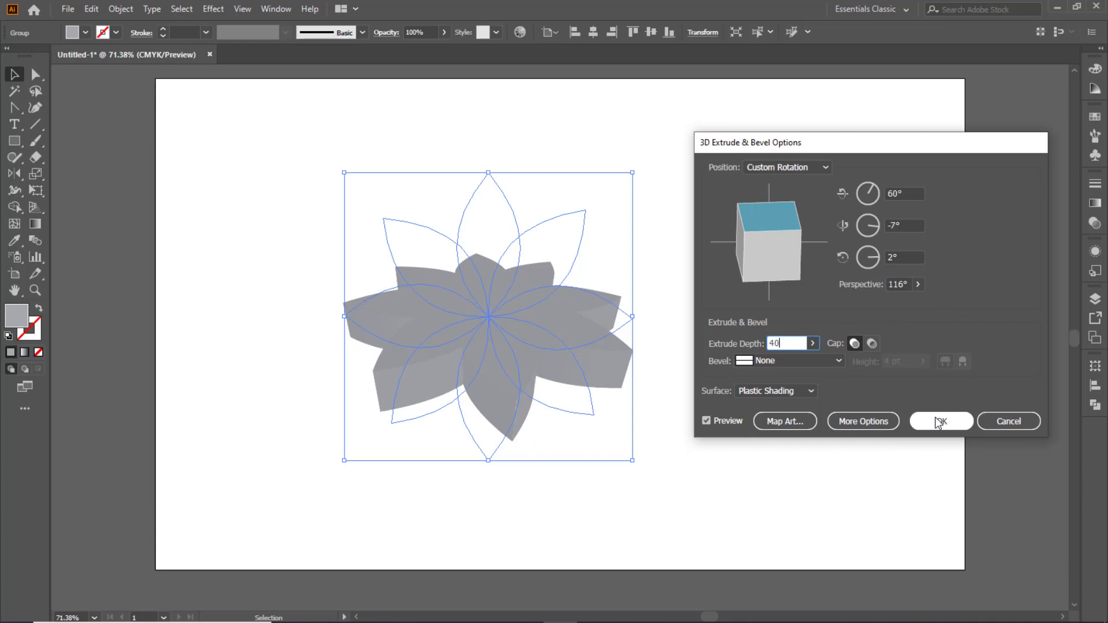
left_click(846, 422)
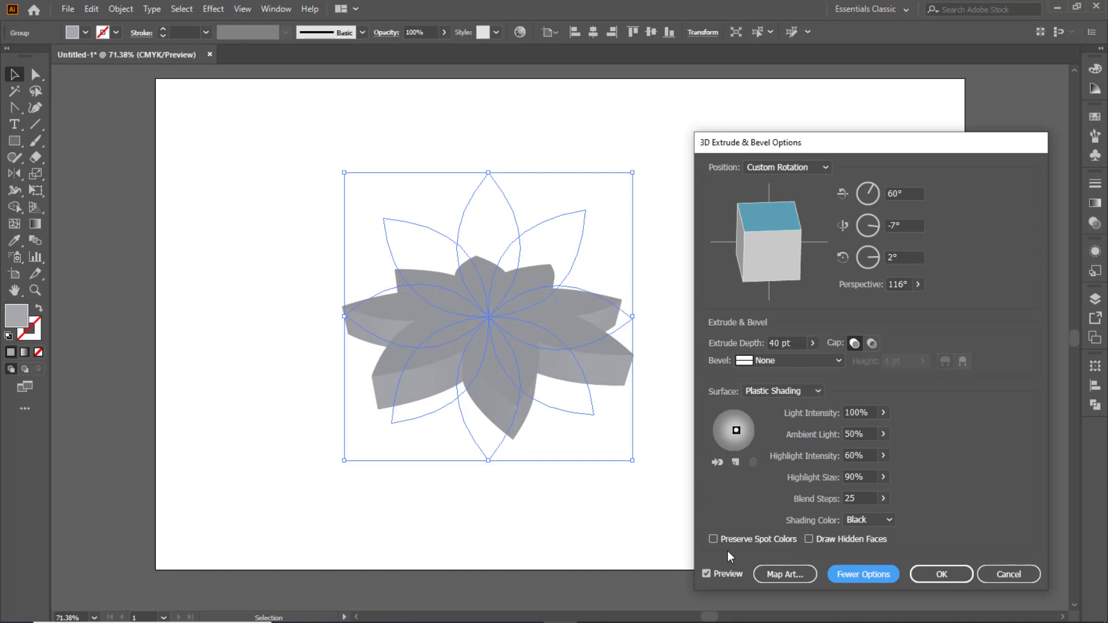
left_click(938, 577)
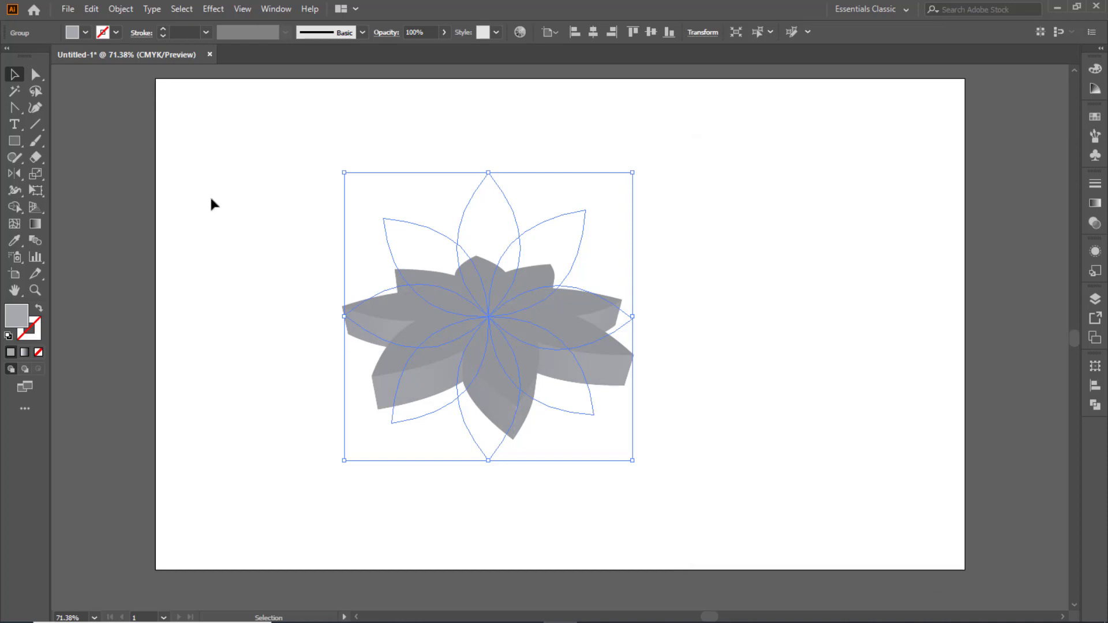
Expand the 3D flower's appearance into paths, ungroup it twice, then deselect
left_click(120, 9)
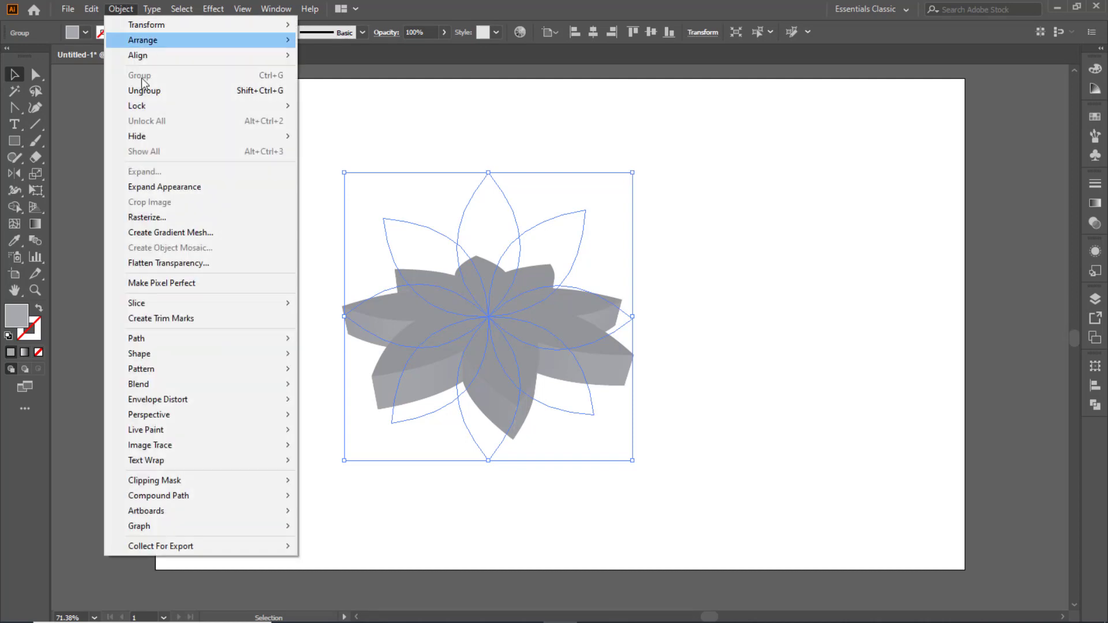
left_click(166, 188)
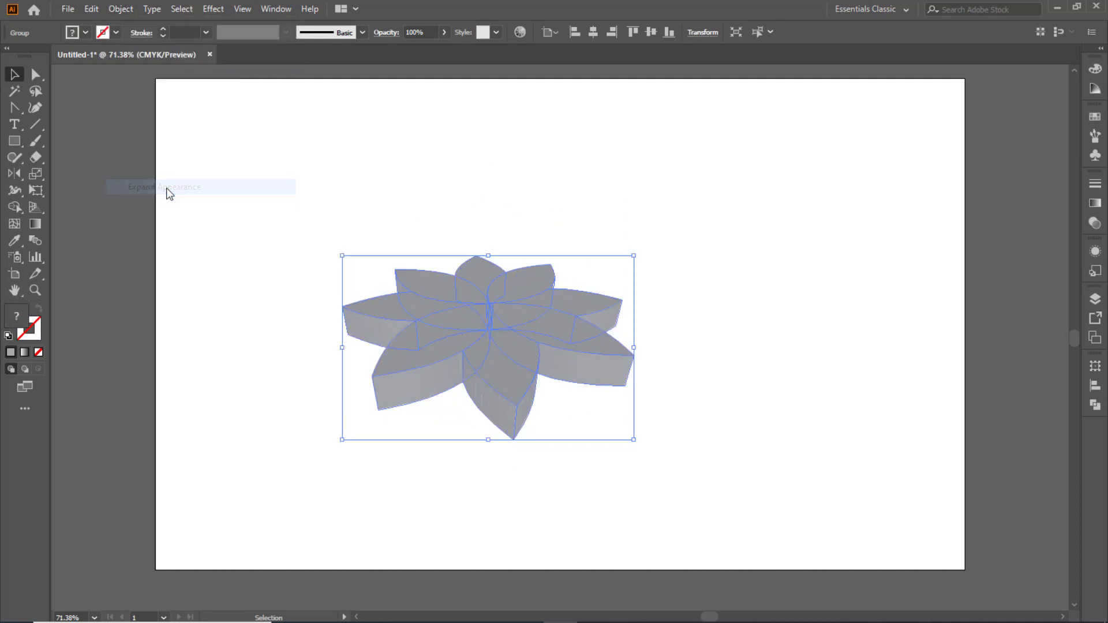
right_click(560, 324)
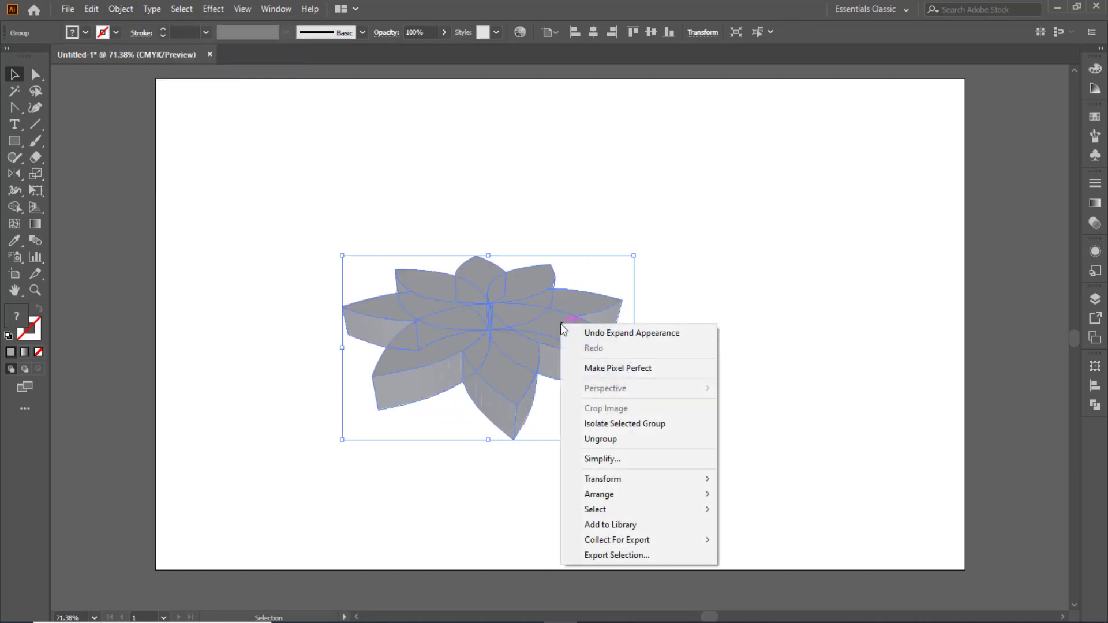
left_click(600, 437)
right_click(525, 293)
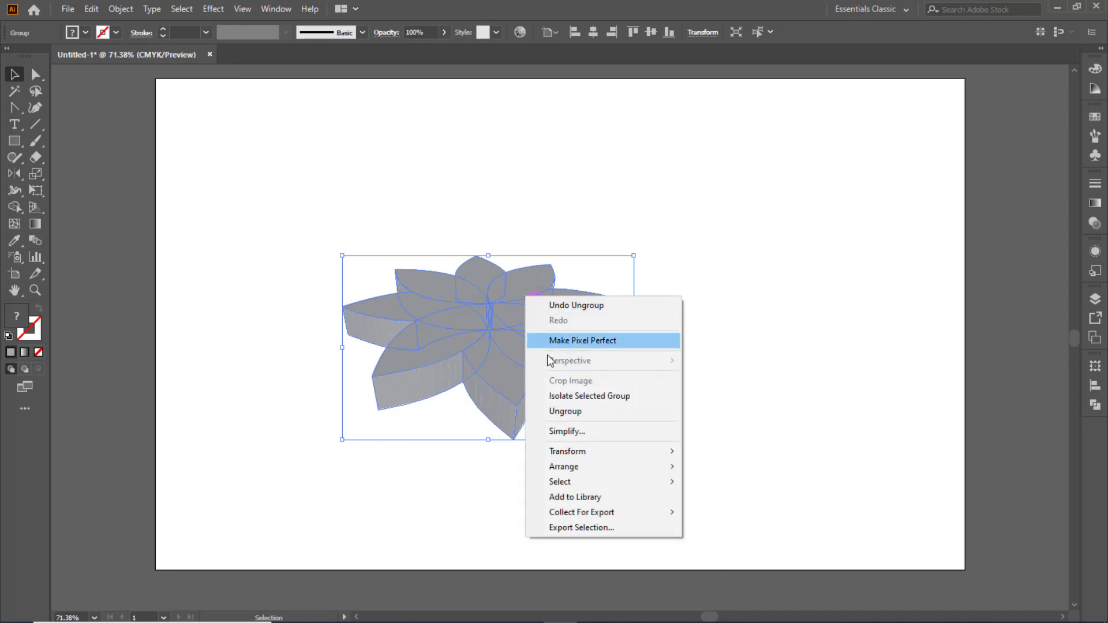
left_click(555, 411)
right_click(507, 284)
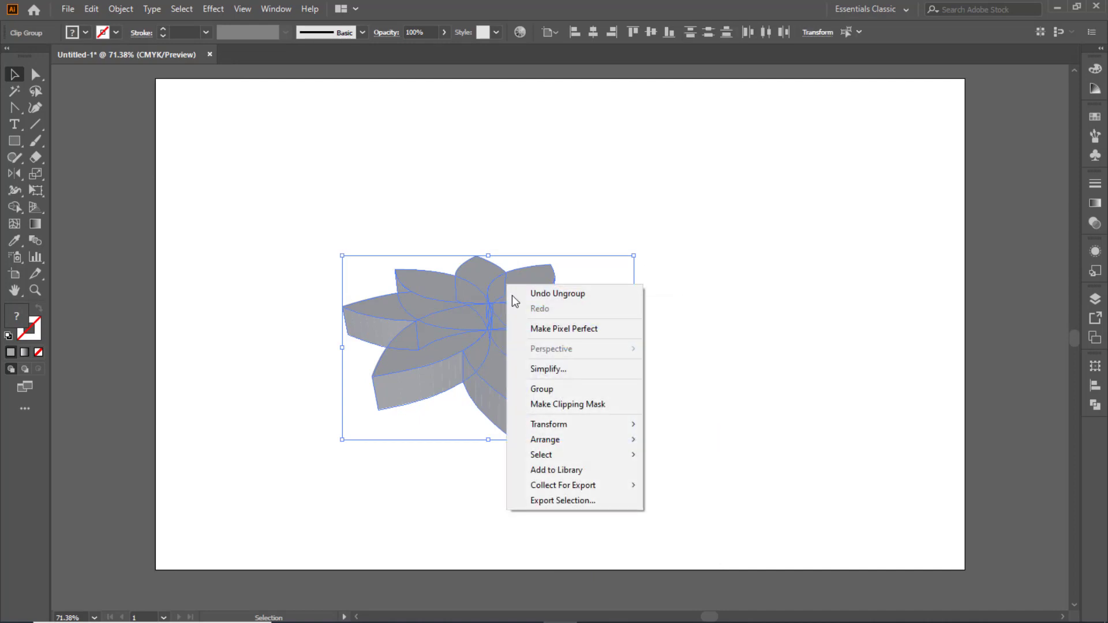
left_click(789, 317)
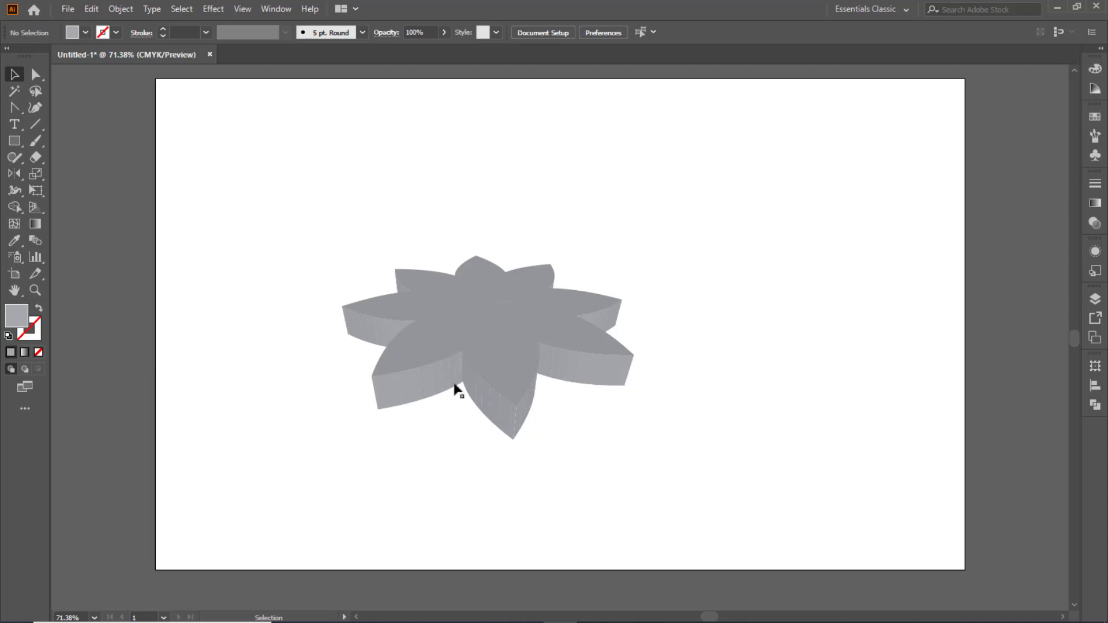
Select the front-left petal's side piece and load the Brights gradient swatch library
left_click(417, 376)
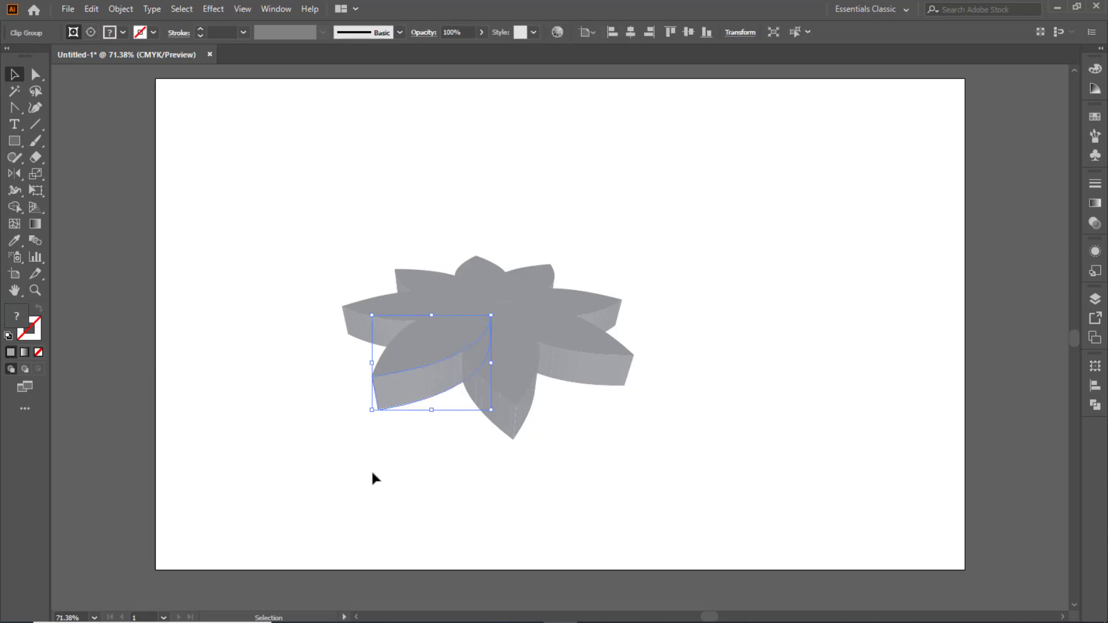
key("a")
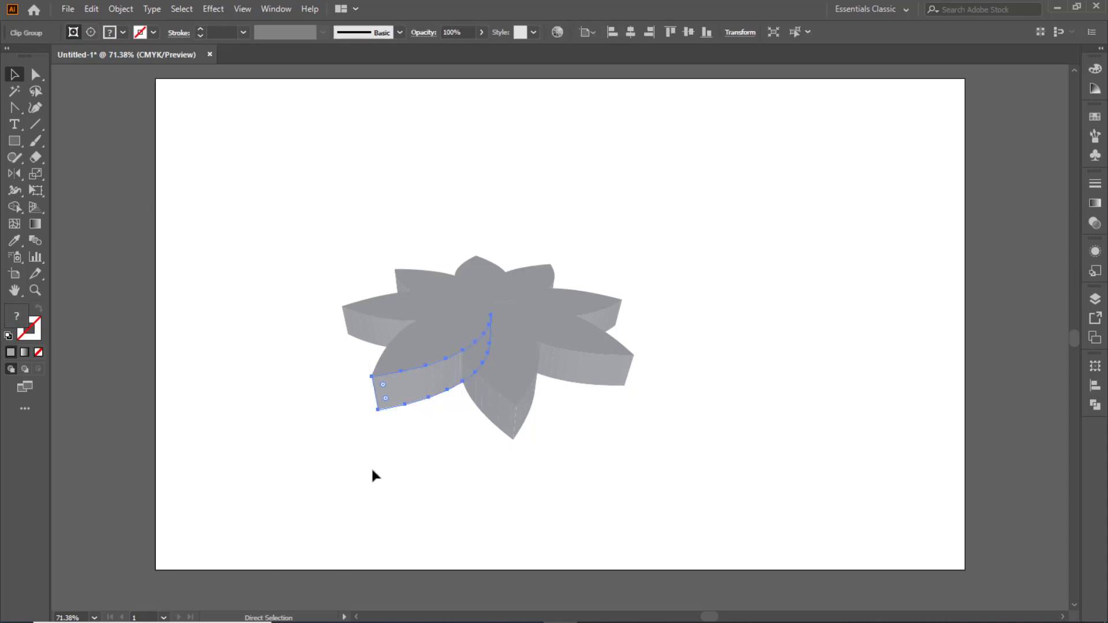
key("v")
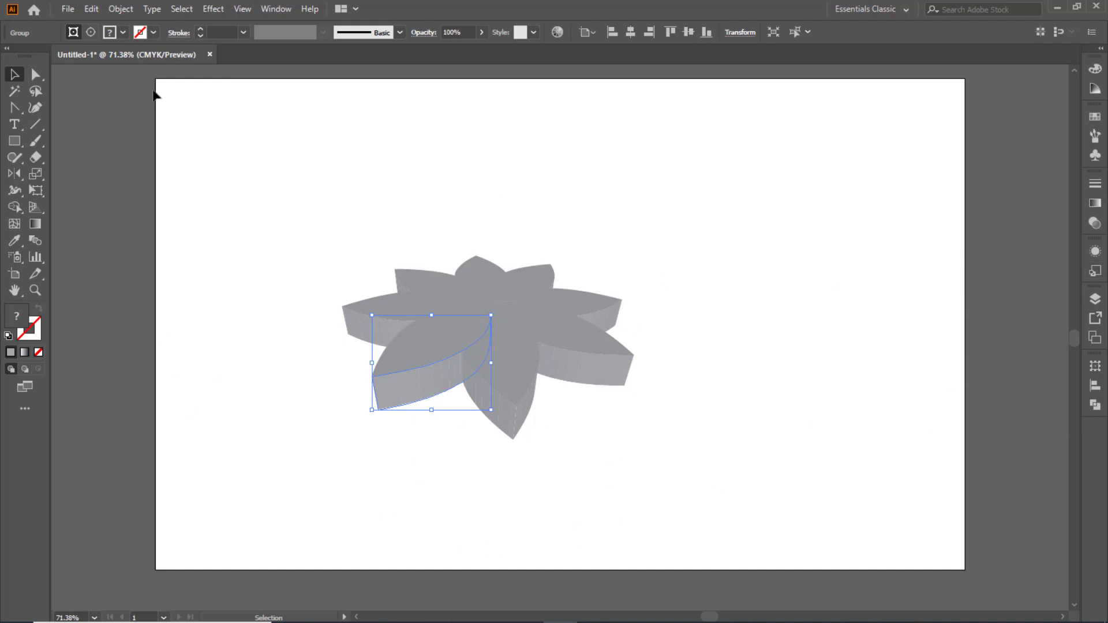
left_click(124, 33)
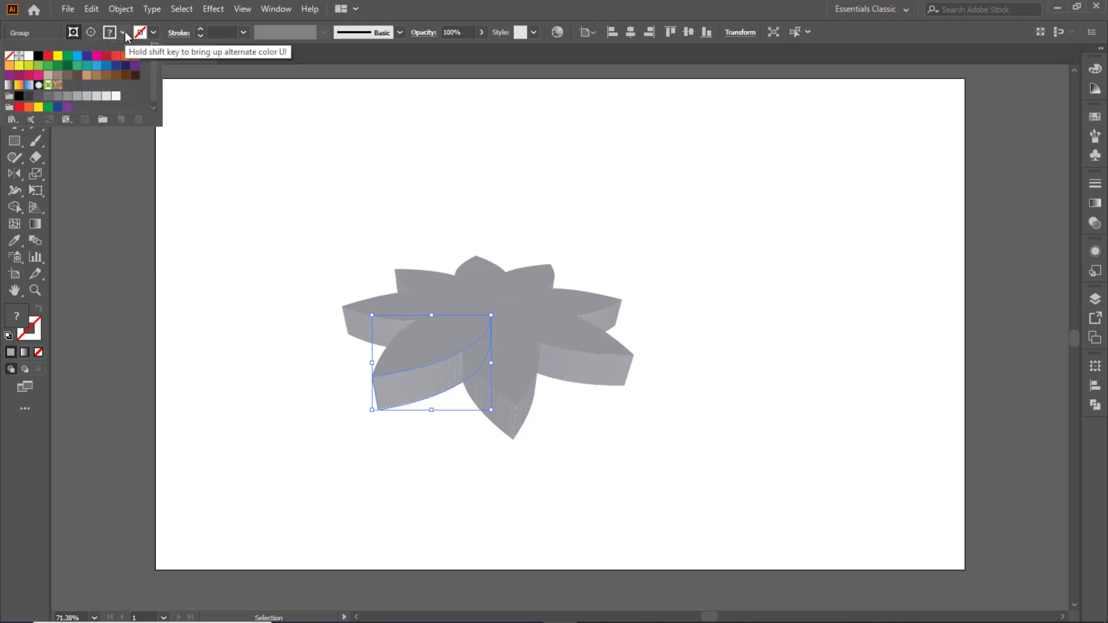
left_click(14, 120)
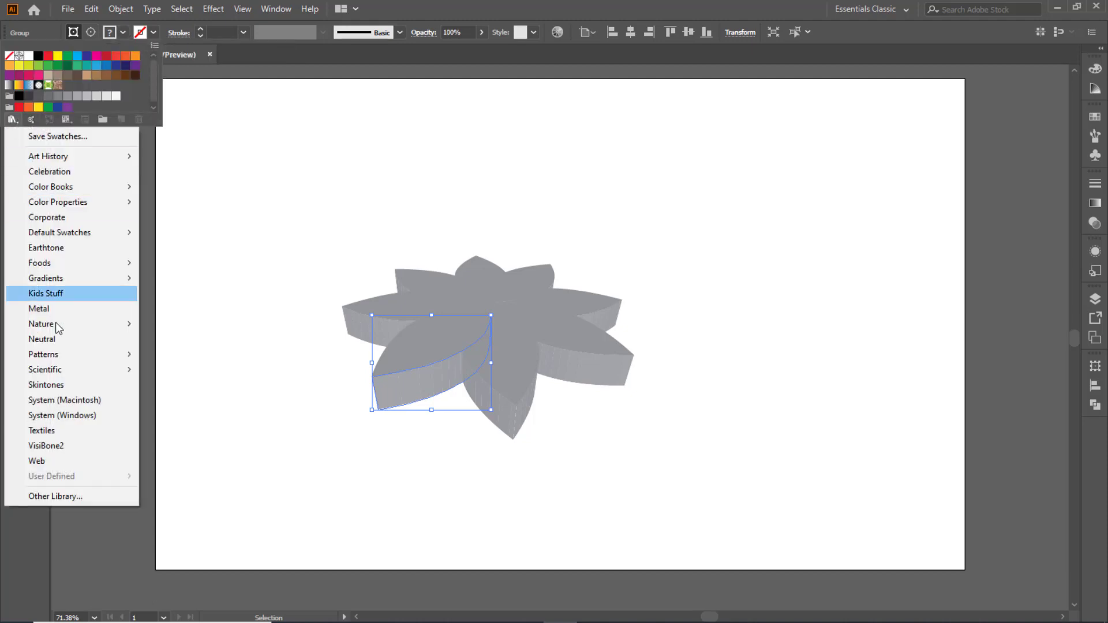
mouse_move(46, 279)
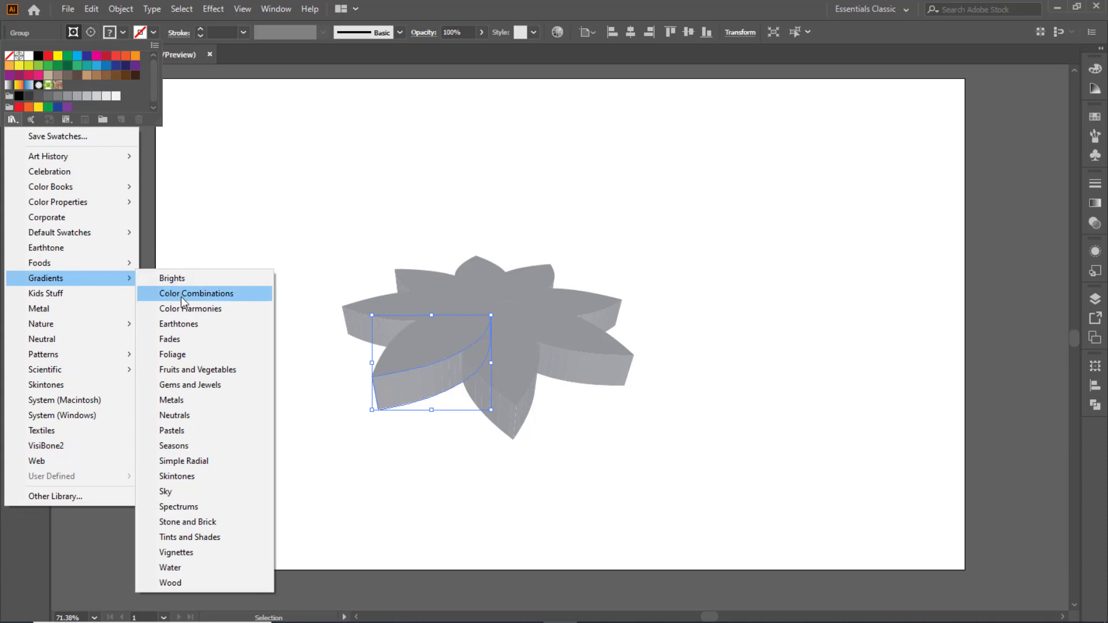
left_click(179, 279)
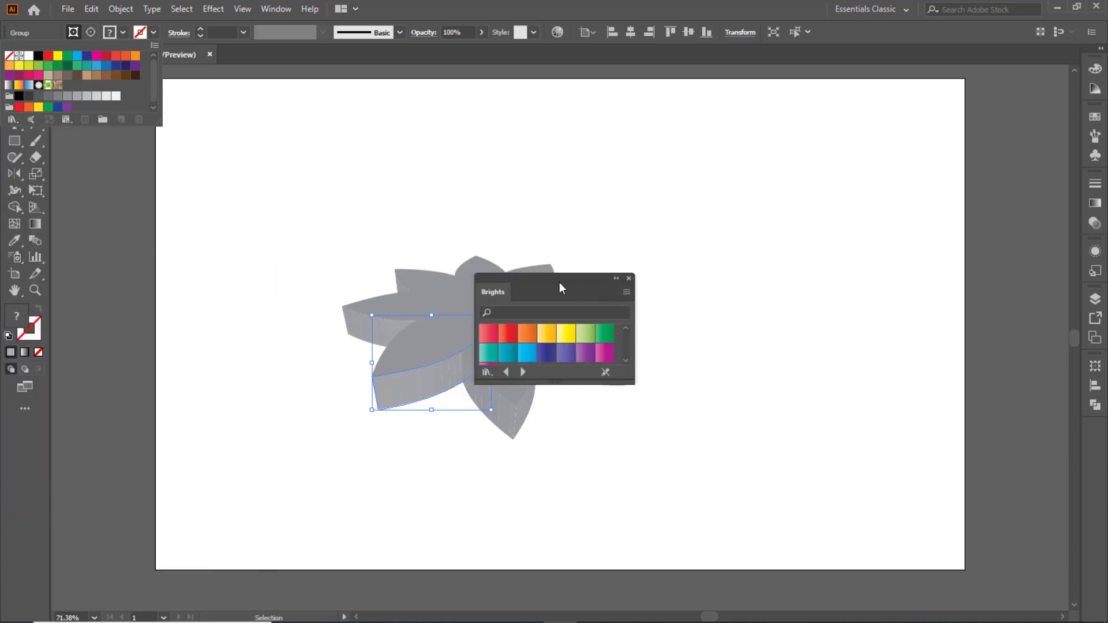
Reposition and enlarge the Brights panel, then fill the petal side with its pink gradient
left_click(651, 289)
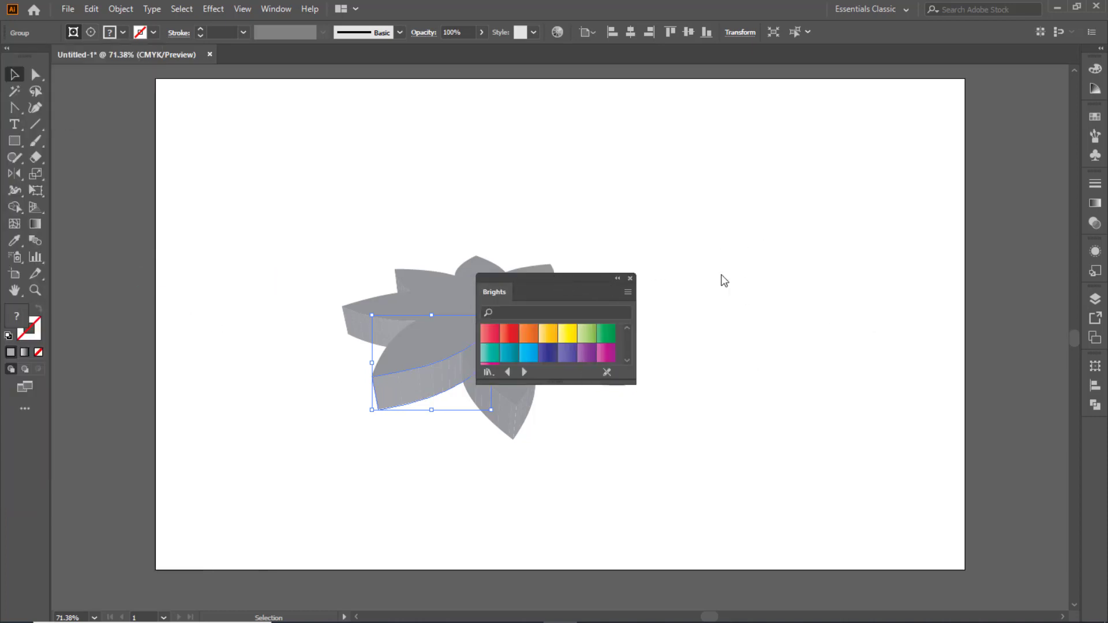
left_click_drag(520, 279, 739, 246)
mouse_move(855, 352)
left_mouse_down()
mouse_move(917, 465)
mouse_move(911, 453)
left_mouse_up()
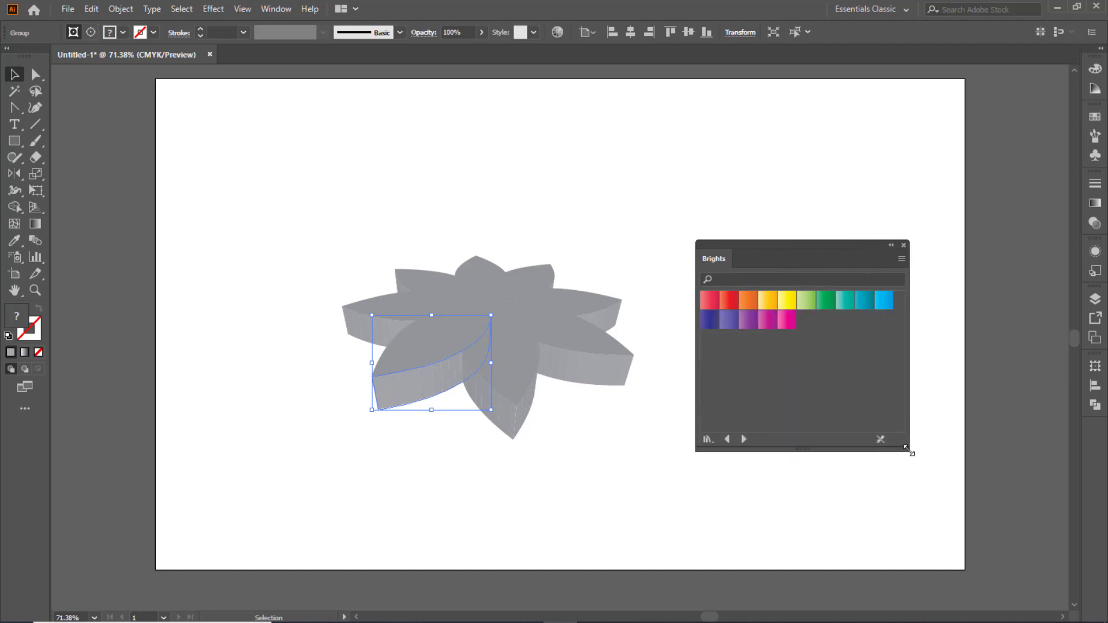
left_click(787, 322)
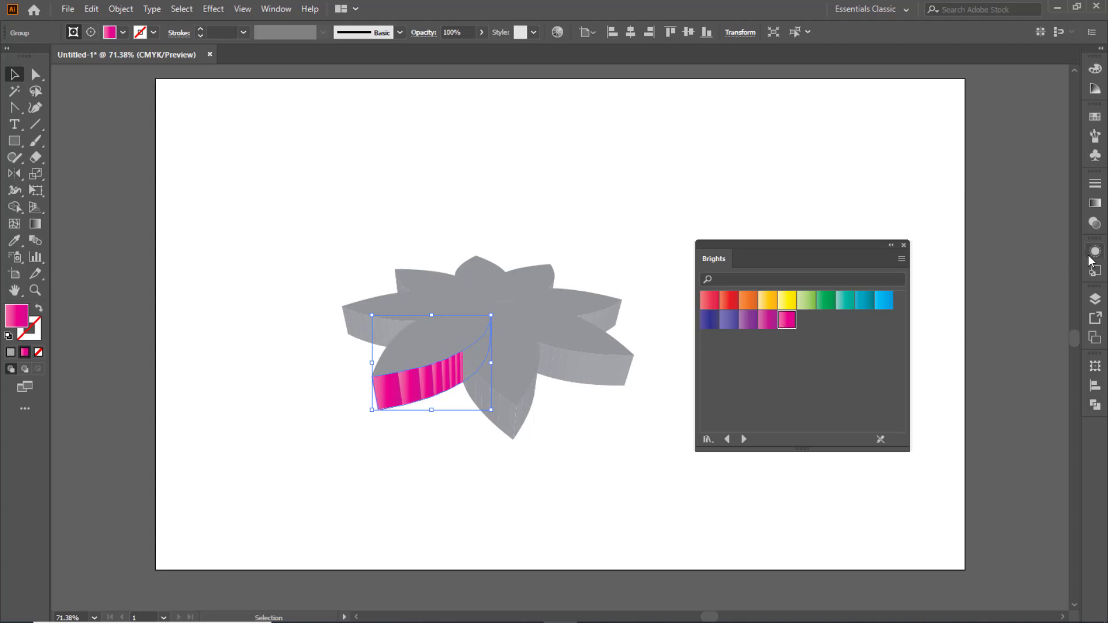
Try several gradient angles on the petal side, settling on 90°
left_click(1096, 204)
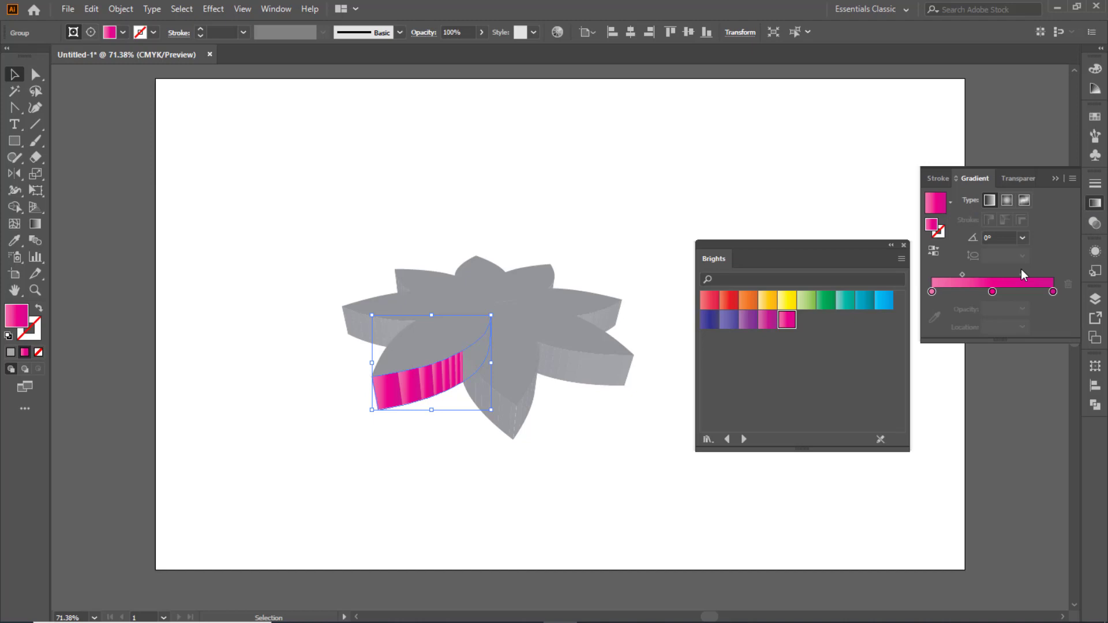
left_click(1023, 238)
left_click(1040, 313)
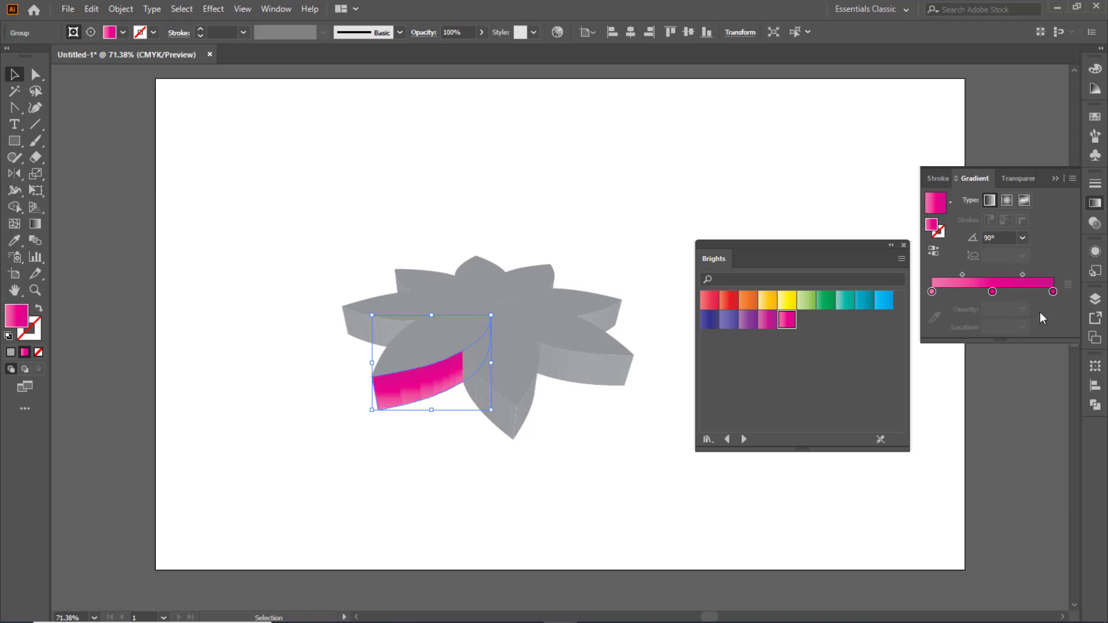
left_click(1023, 238)
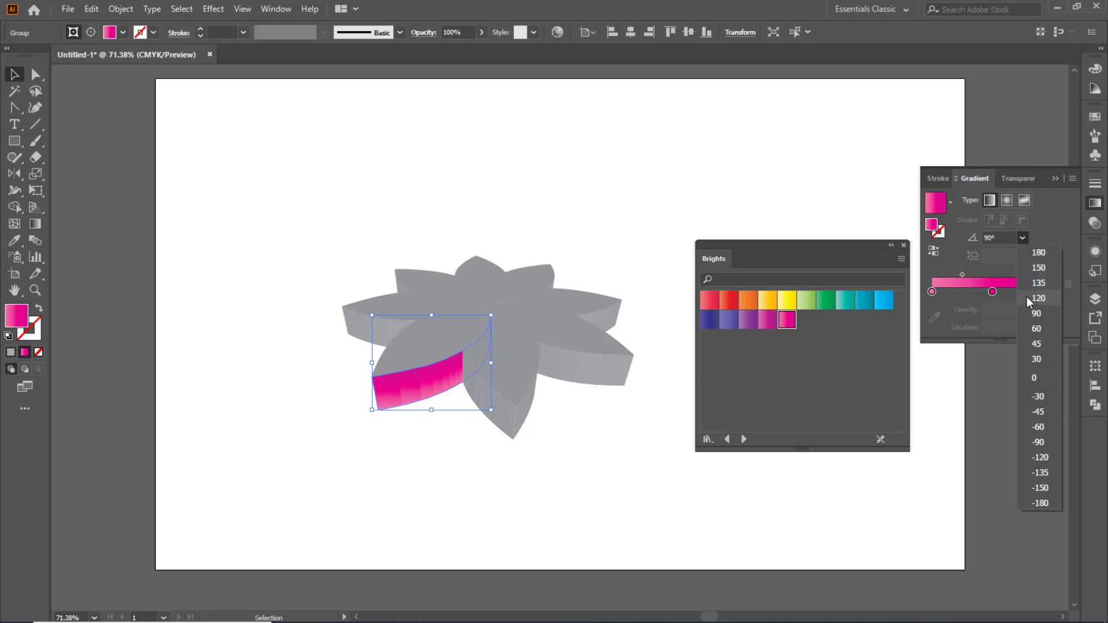
left_click(1032, 256)
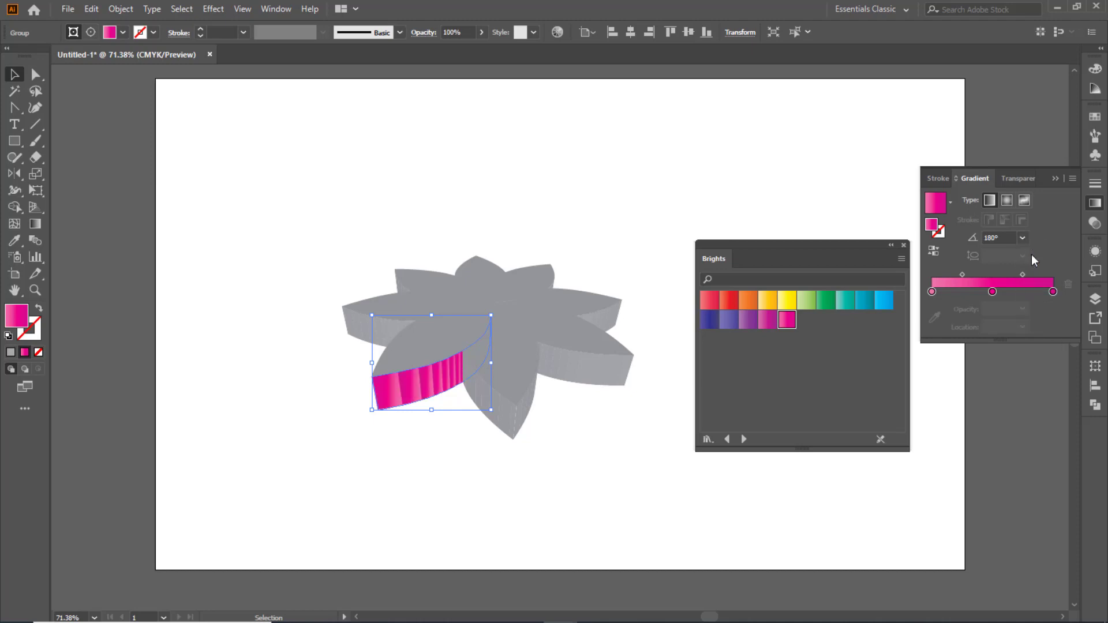
left_click(1024, 237)
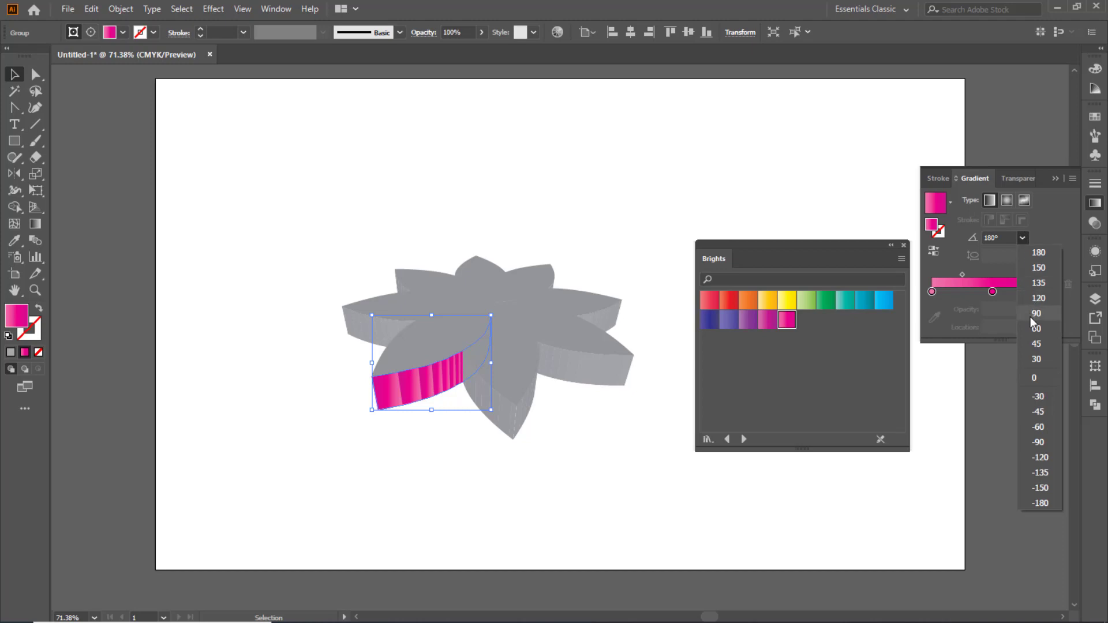
left_click(1038, 268)
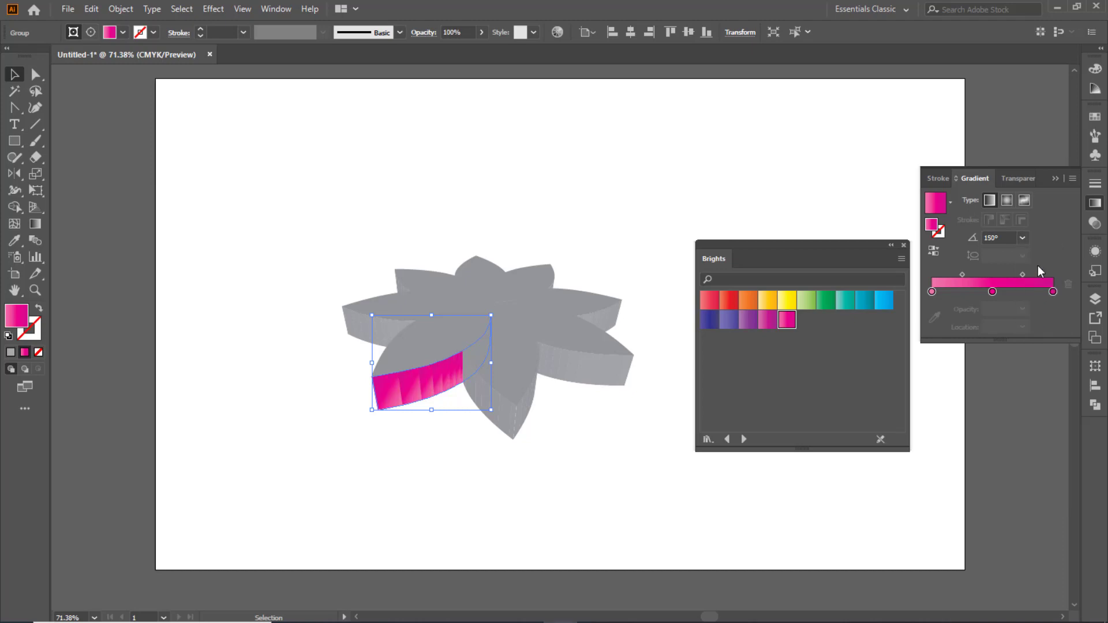
left_click(1023, 237)
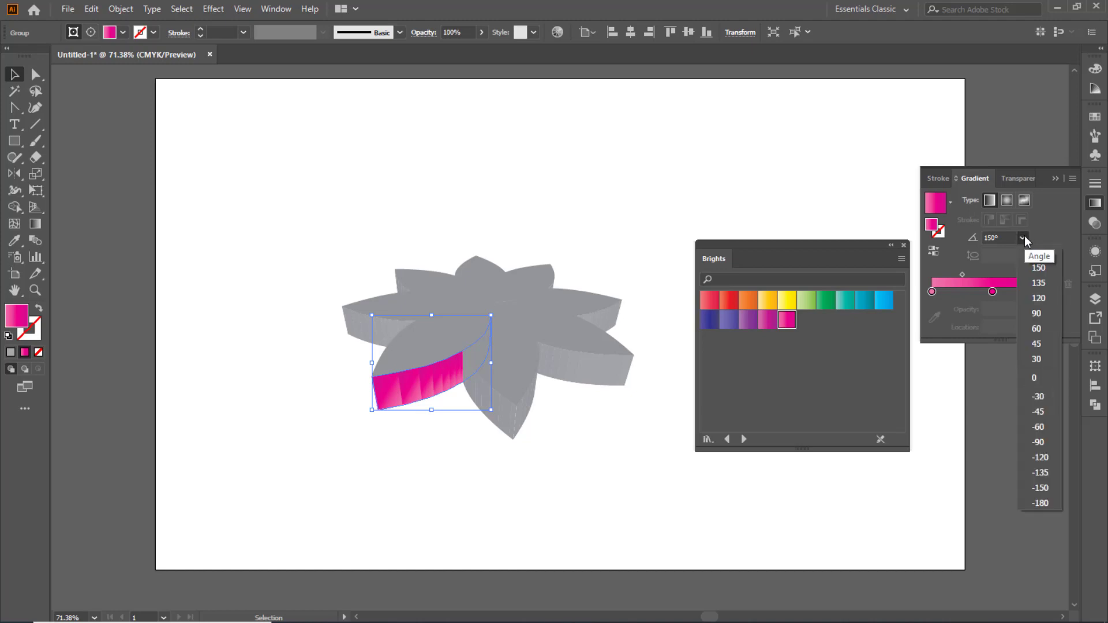
left_click(1039, 329)
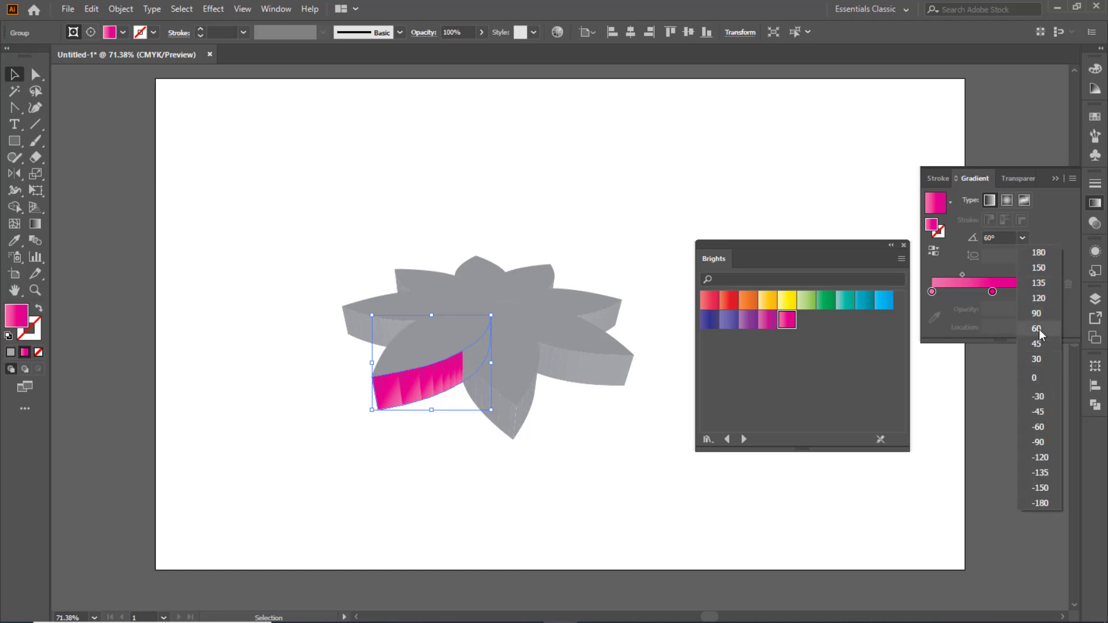
left_click(1022, 237)
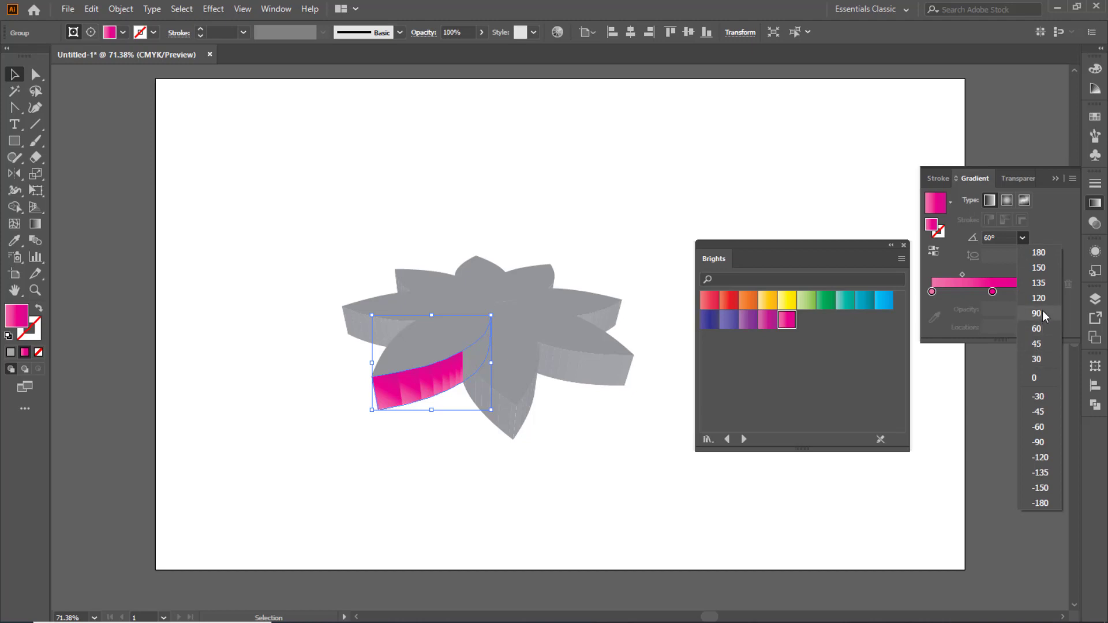
left_click(1042, 312)
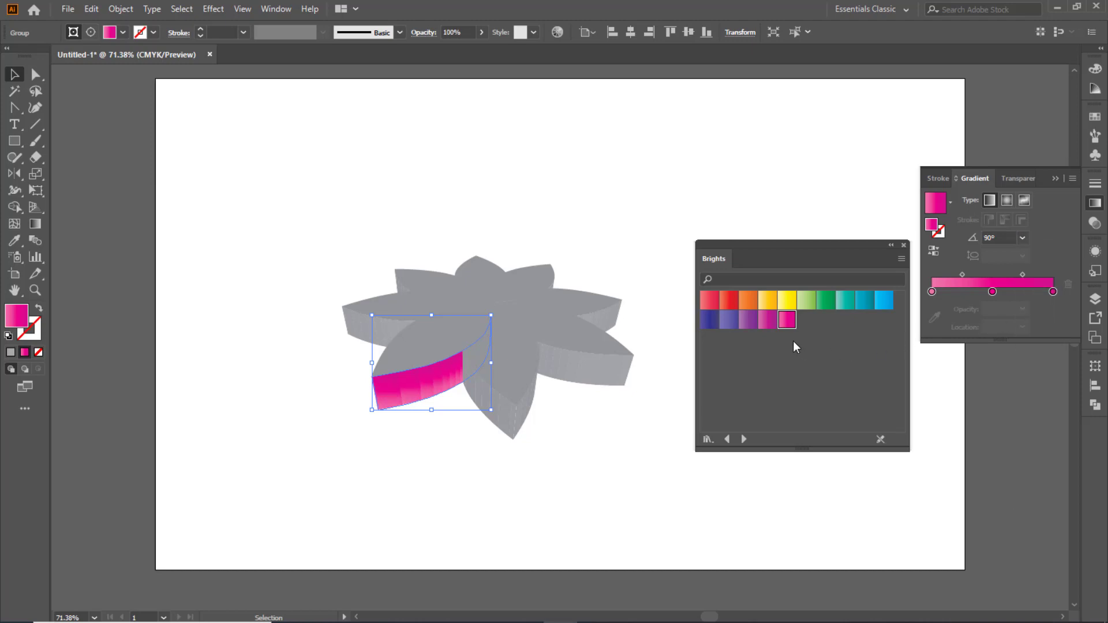
Change the petal side's magenta gradient to the cyan-blue Brights gradient and deselect
left_click(769, 321)
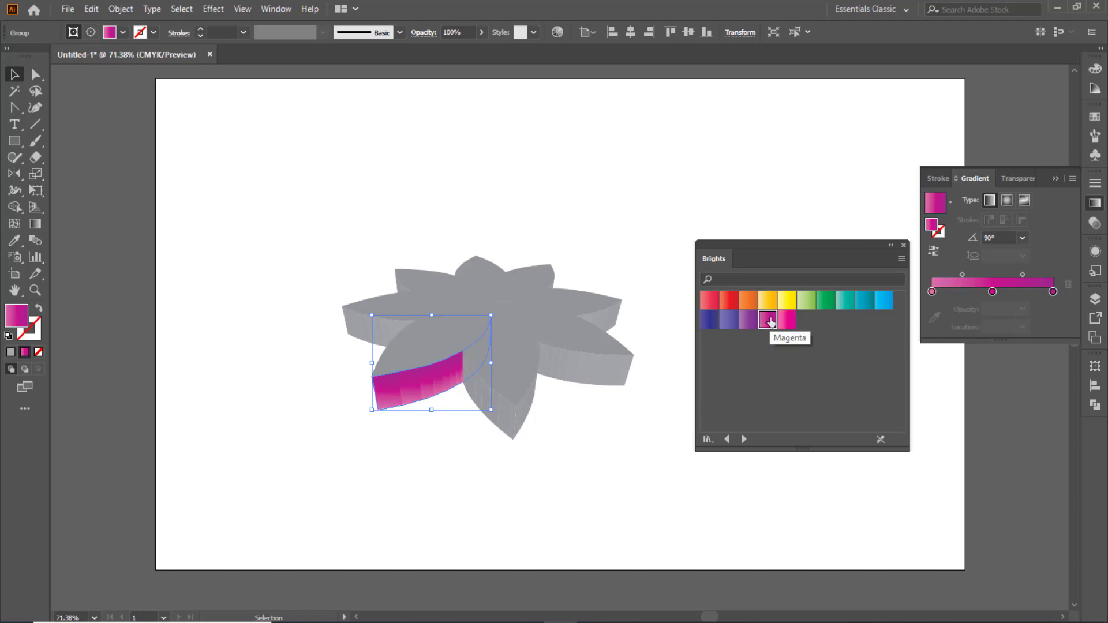
left_click(884, 301)
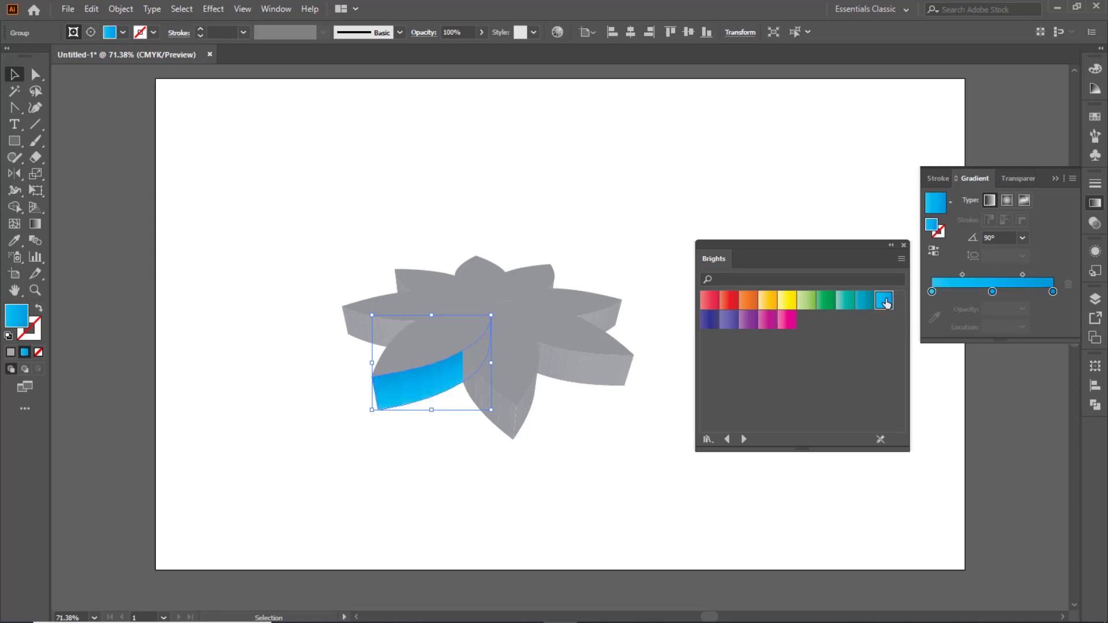
left_click(620, 456)
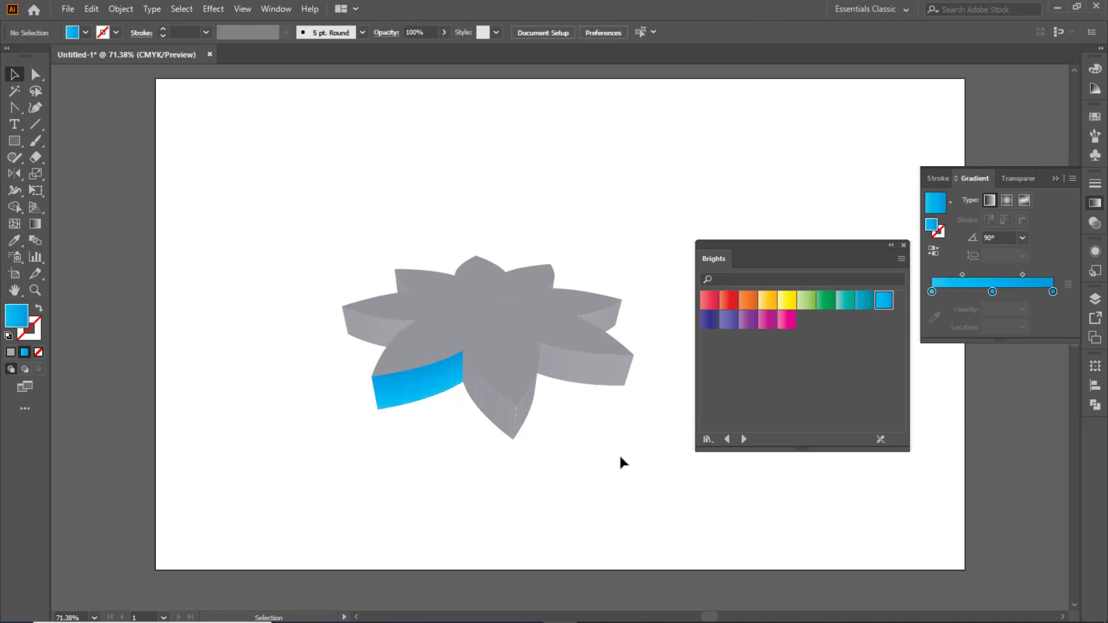
Unite the front petal's grey side and eyedrop the cyan gradient onto it
left_click(498, 421)
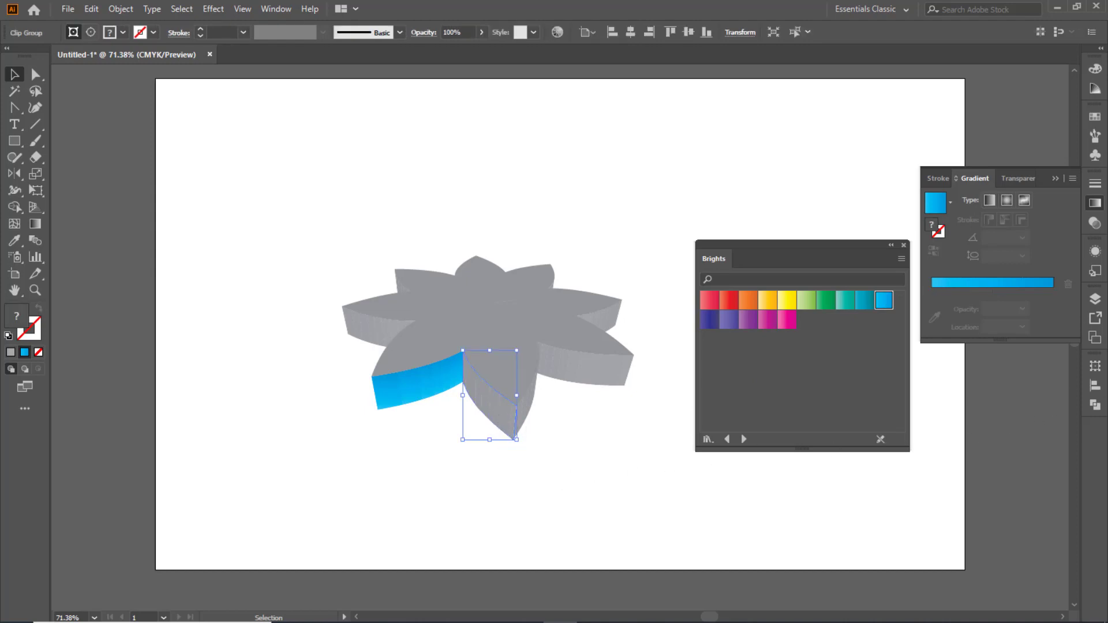
left_click(1095, 406)
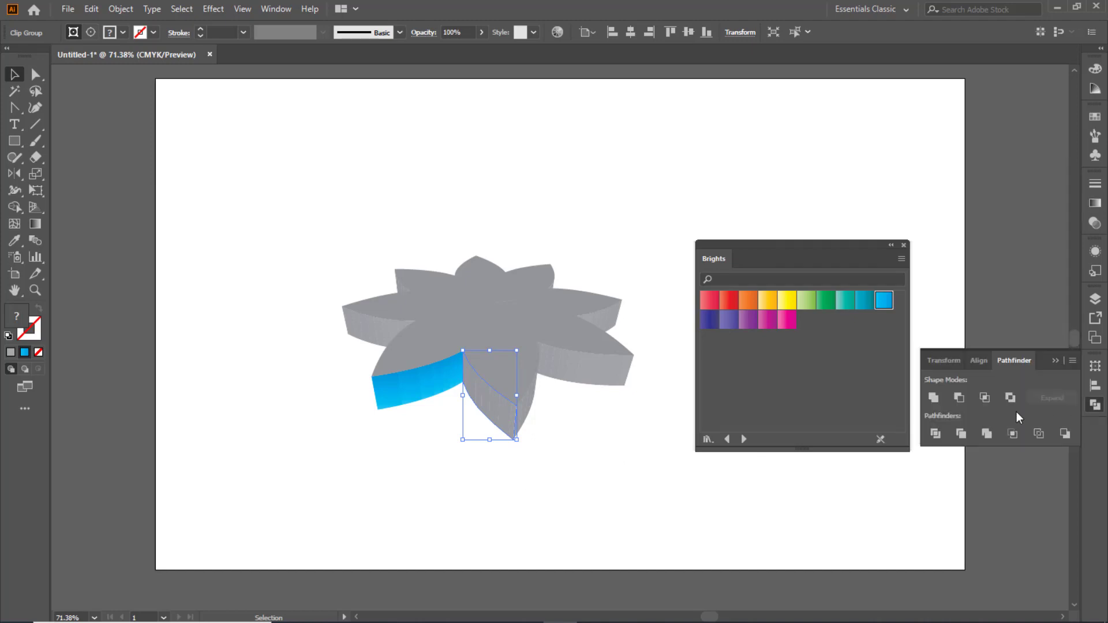
left_click(931, 399)
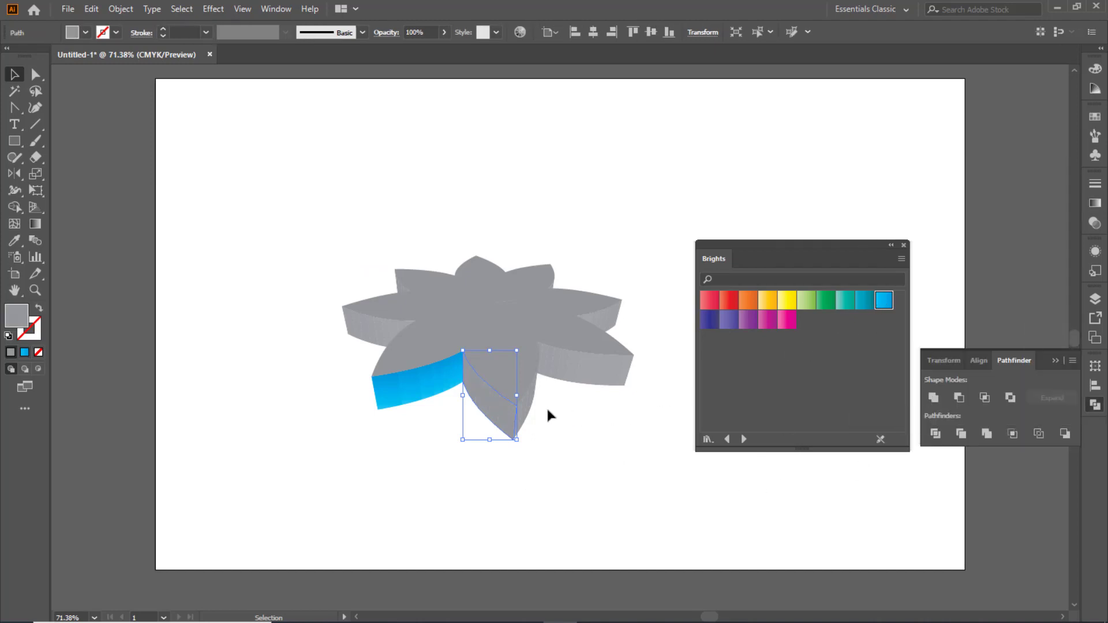
key("i")
left_click(426, 374)
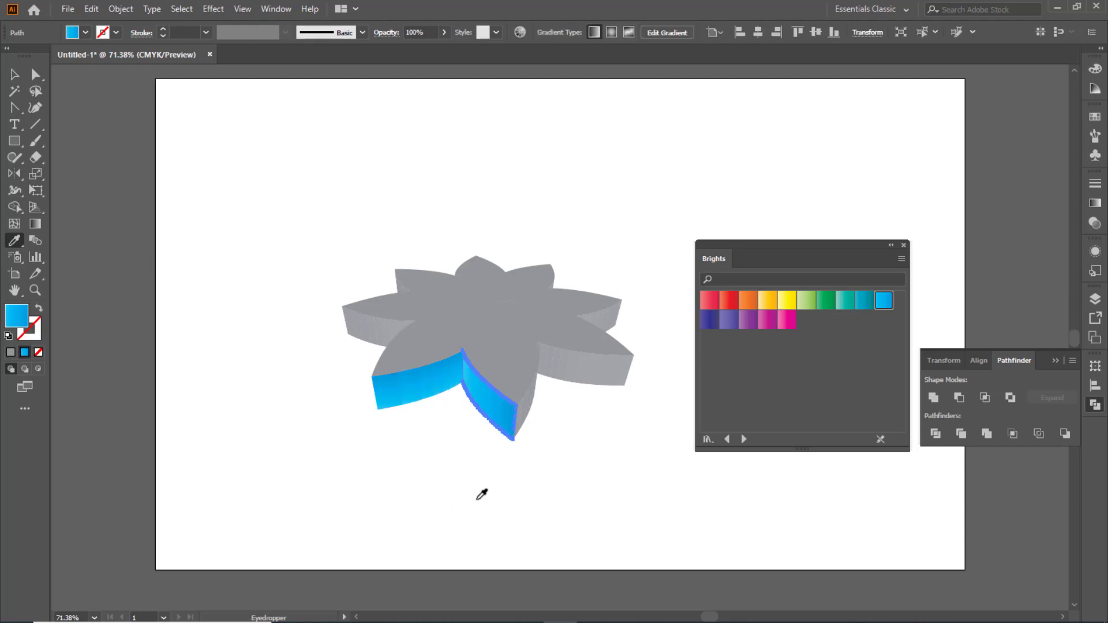
Unite the thin grey sliver beside it and give it the same cyan gradient
key("v")
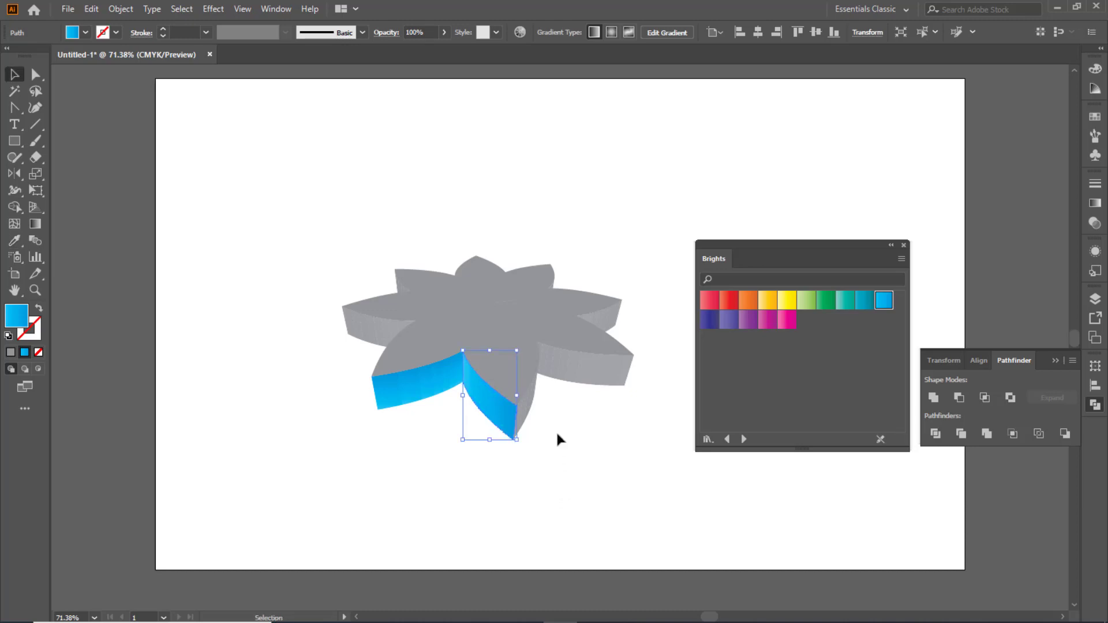
left_click(531, 400)
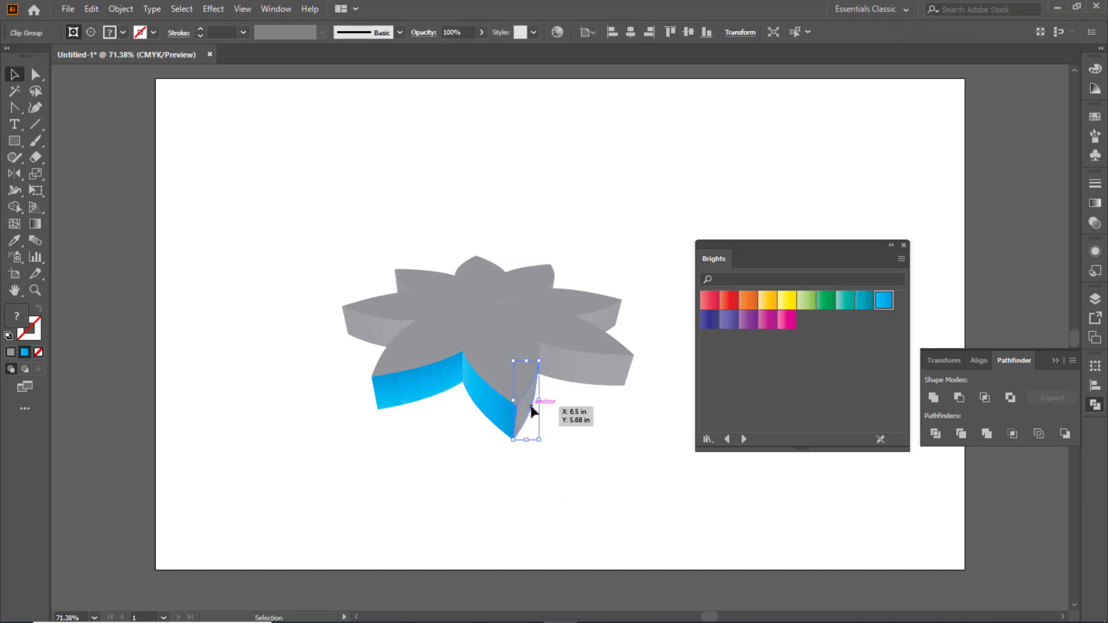
left_click(934, 398)
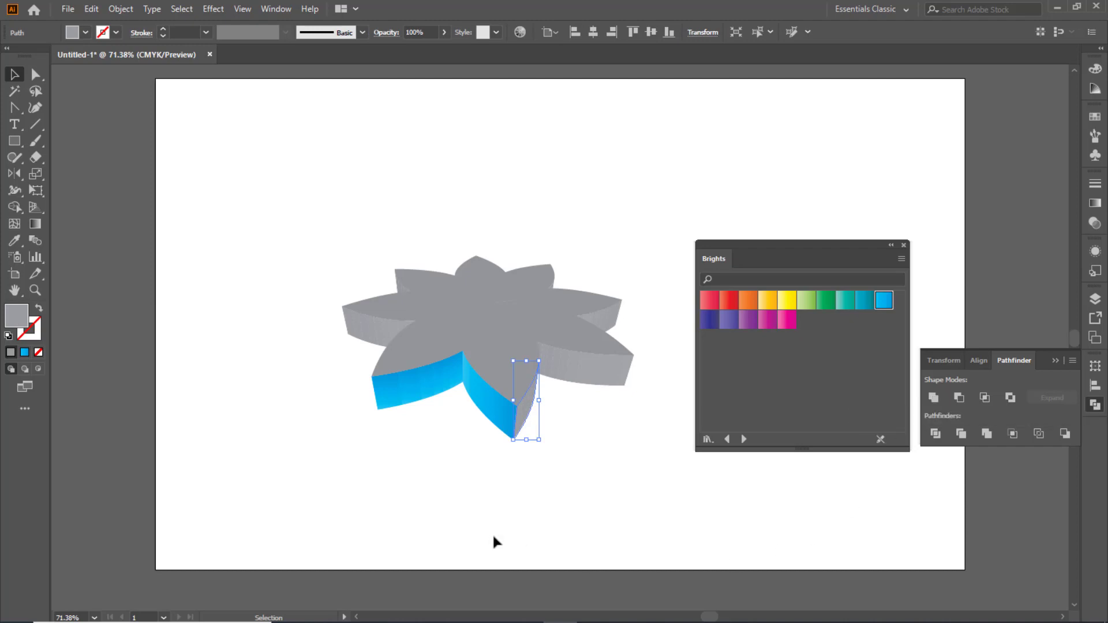
key("i")
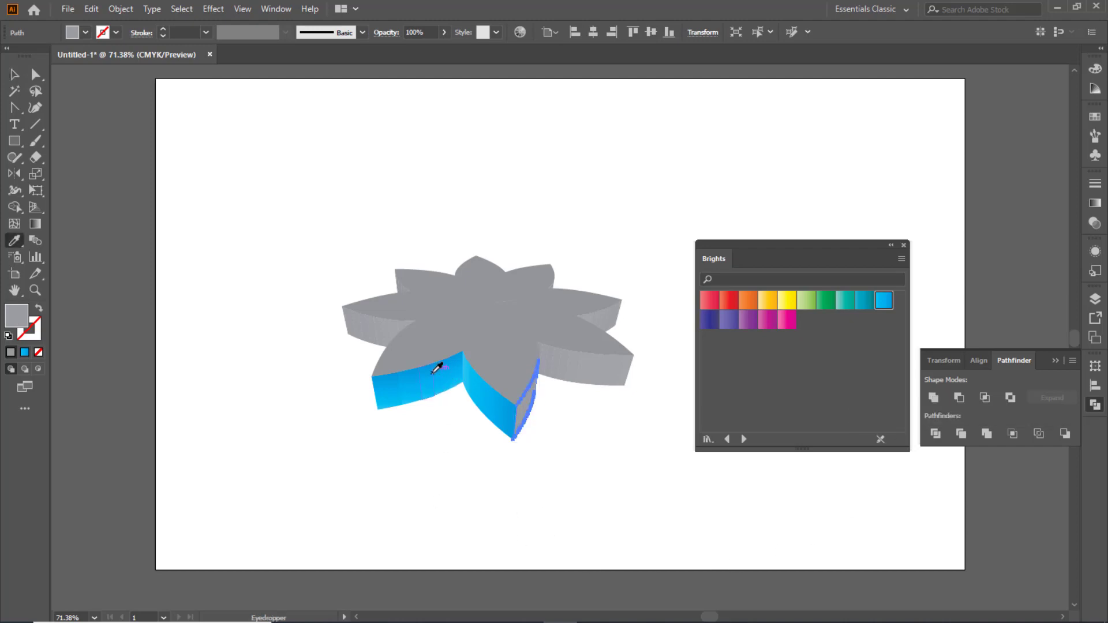
left_click(432, 375)
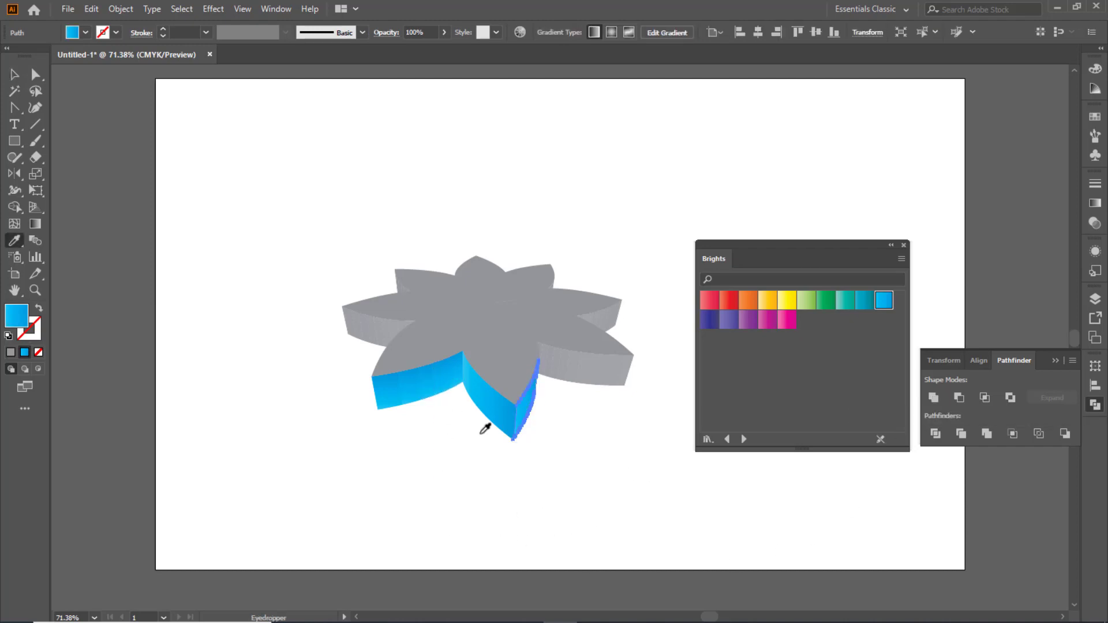
Unite the right petal's side and fill it with the cyan-blue Brights gradient at 90°
key("v")
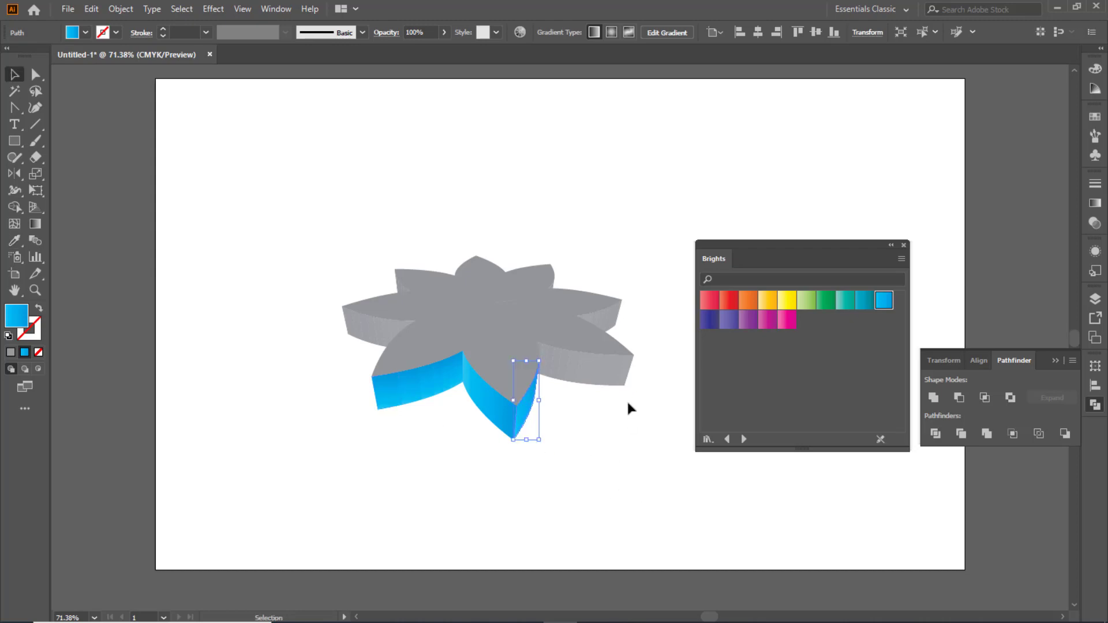
left_click(592, 374)
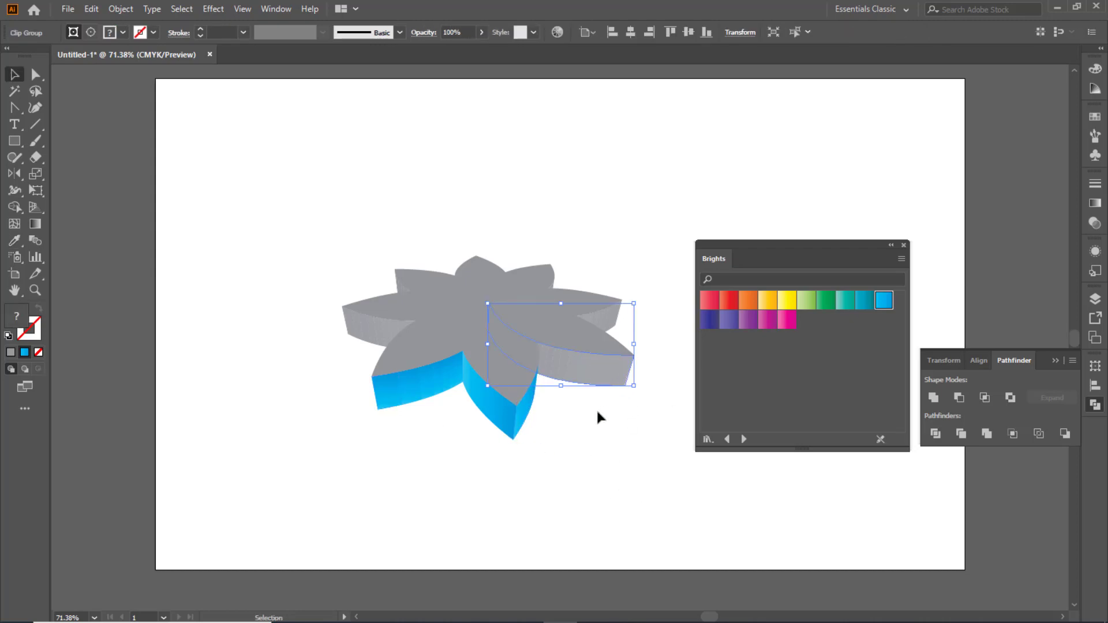
left_click(934, 397)
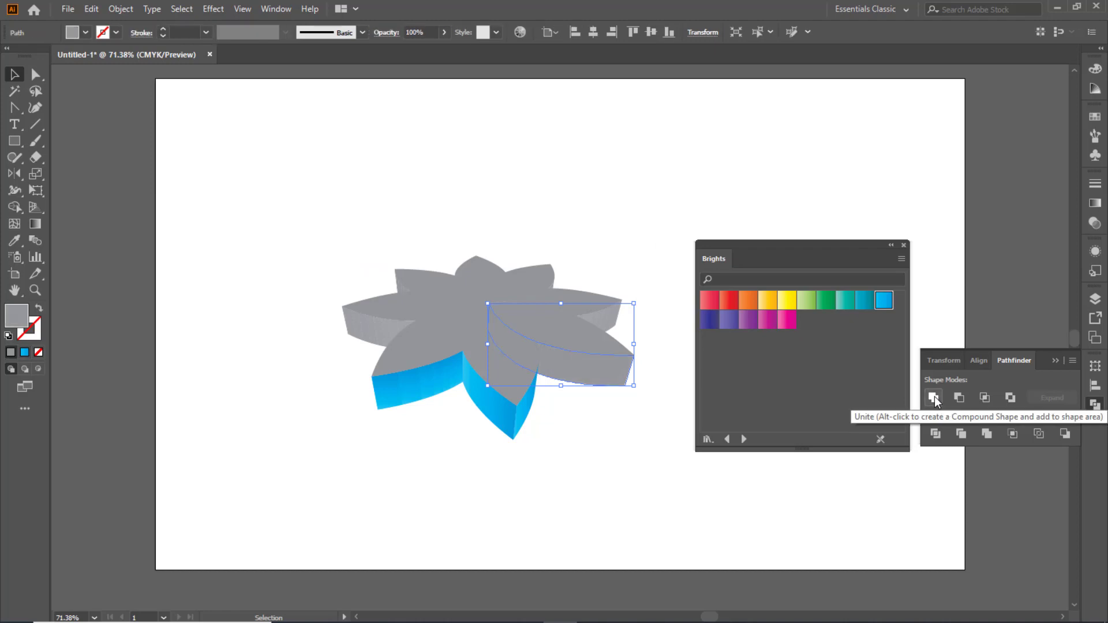
left_click(885, 302)
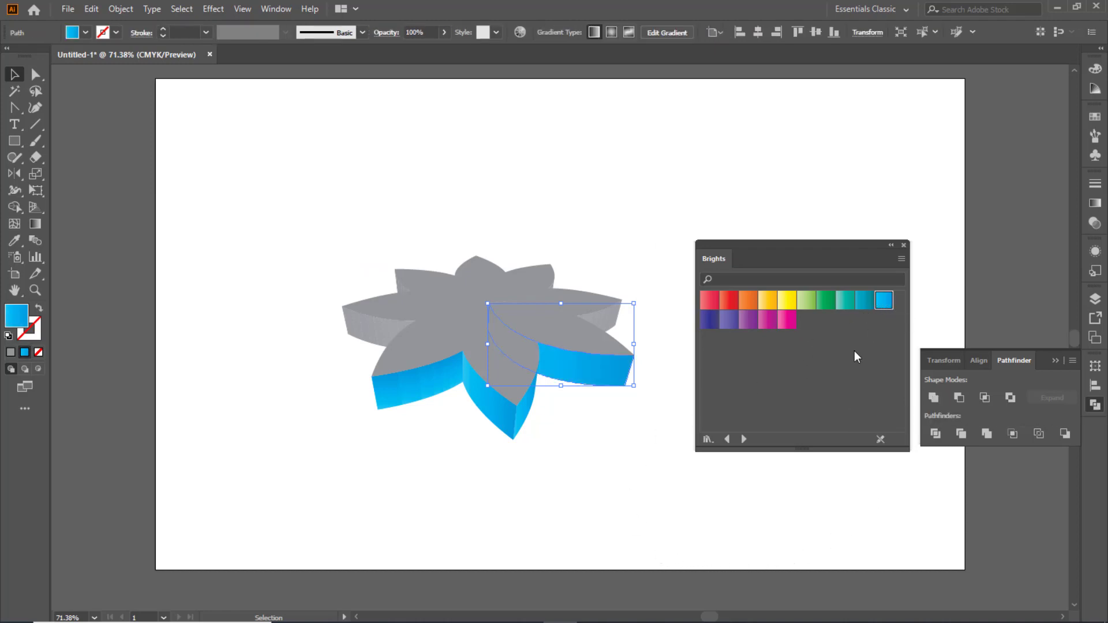
left_click(1095, 203)
left_click(1023, 255)
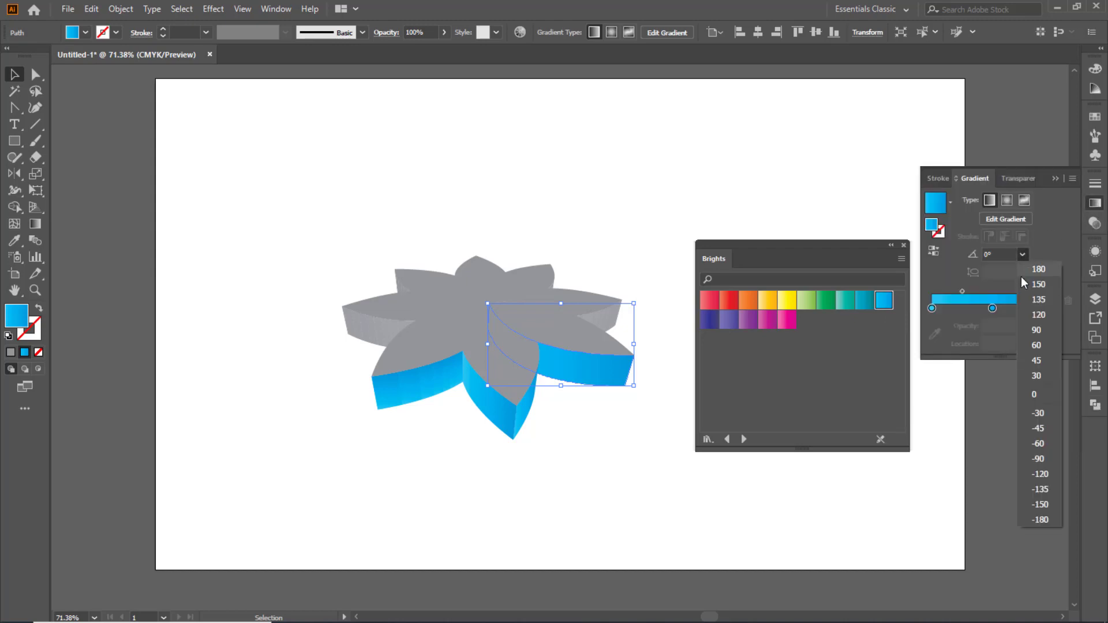
left_click(1036, 331)
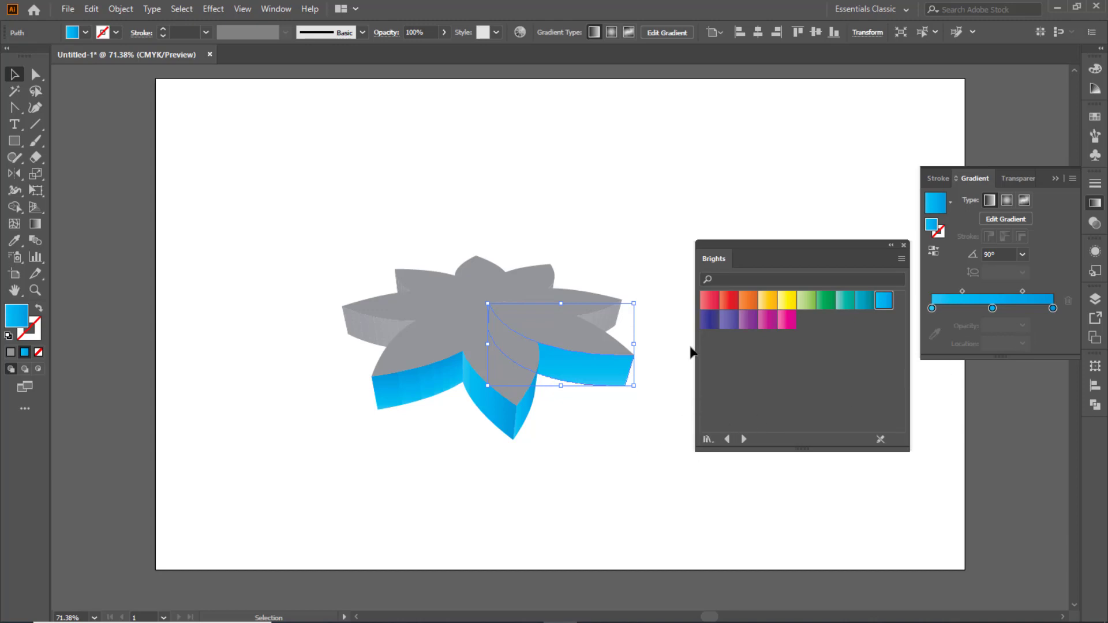
Unite the left petal side and a right side piece, eyedropping cyan onto each
left_click(372, 333)
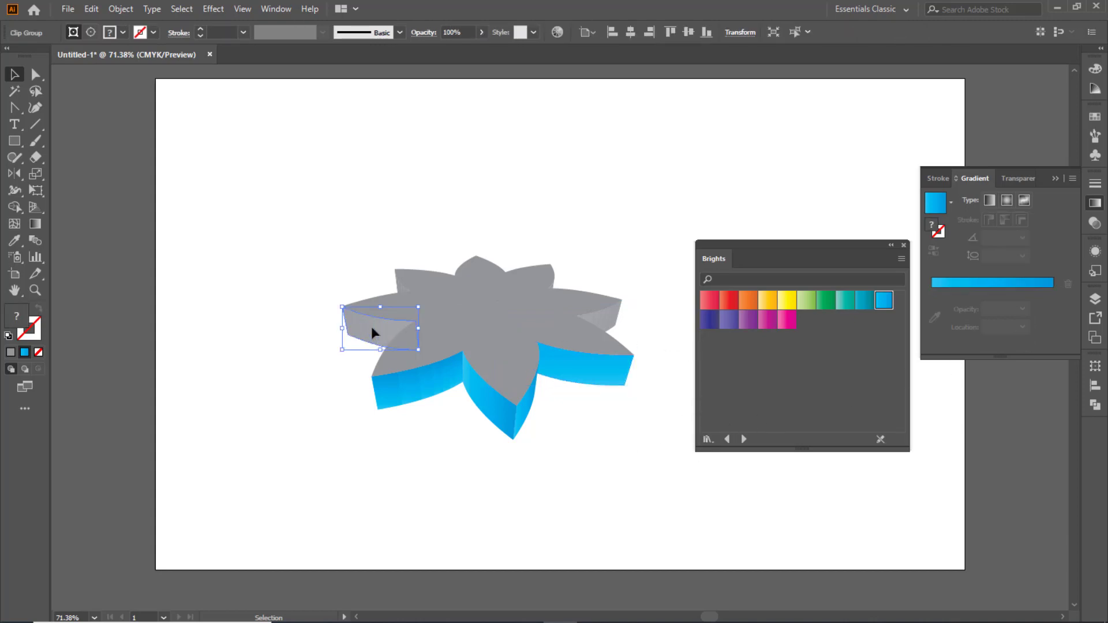
left_click(1096, 404)
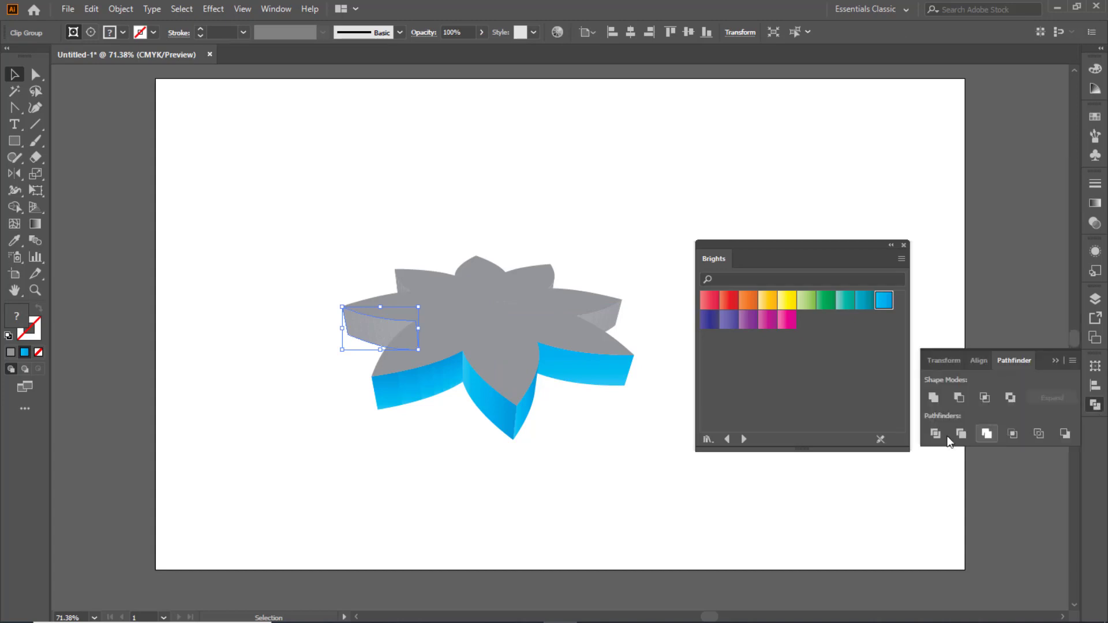
left_click(936, 397)
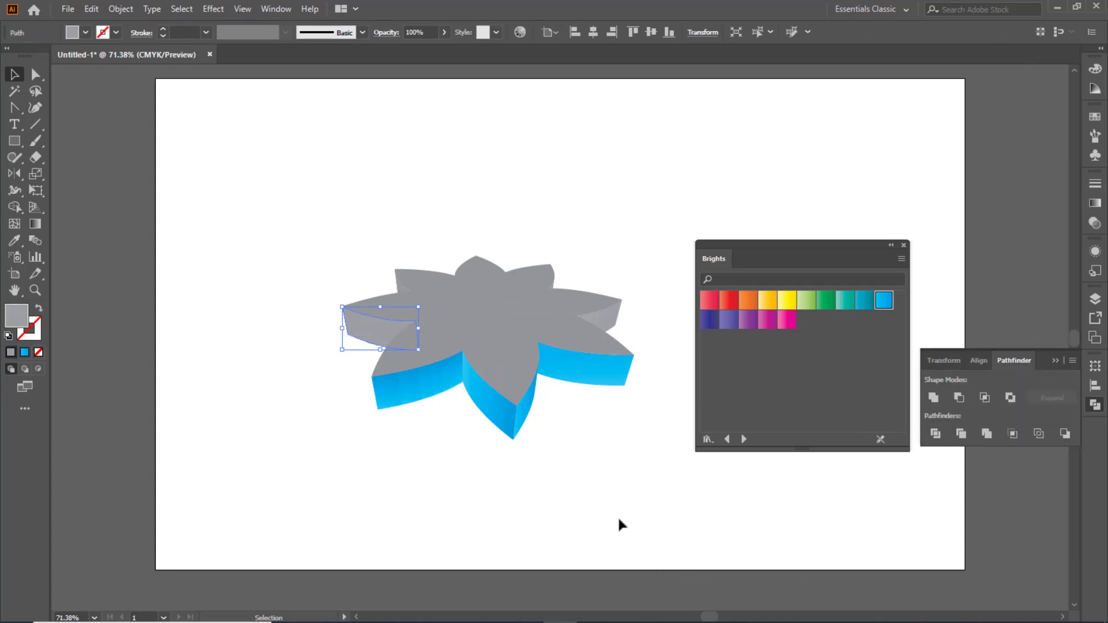
key("i")
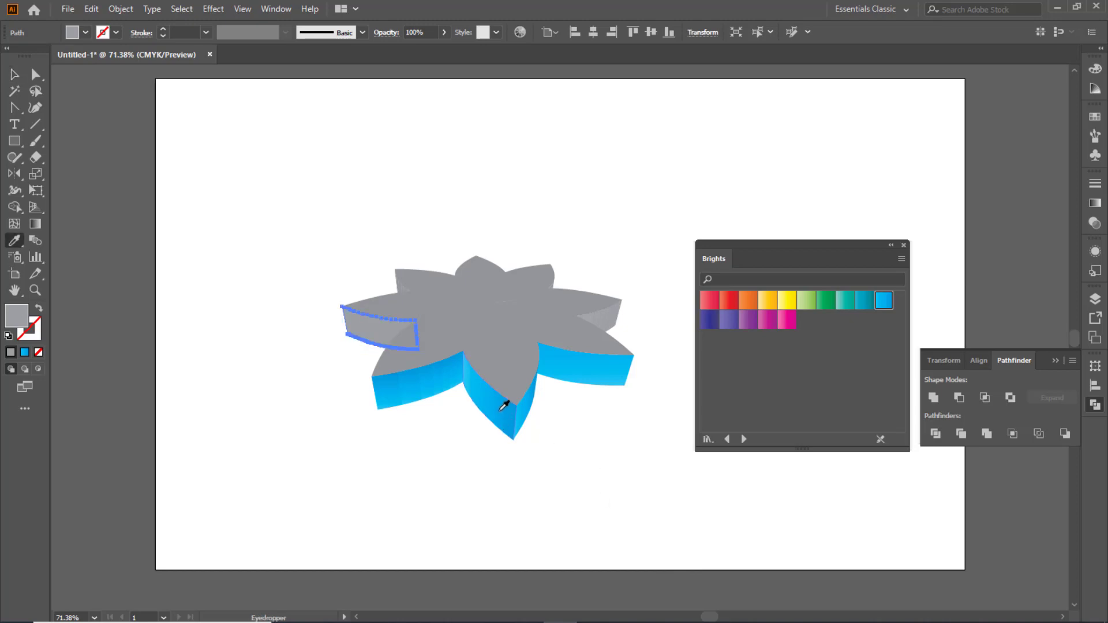
left_click(591, 375)
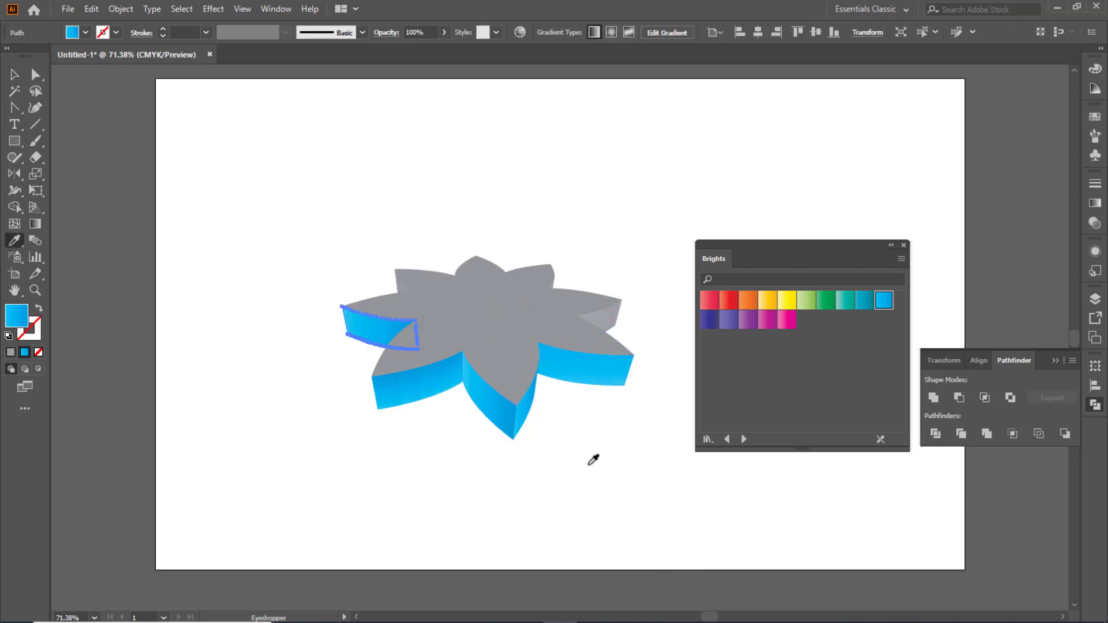
key("v")
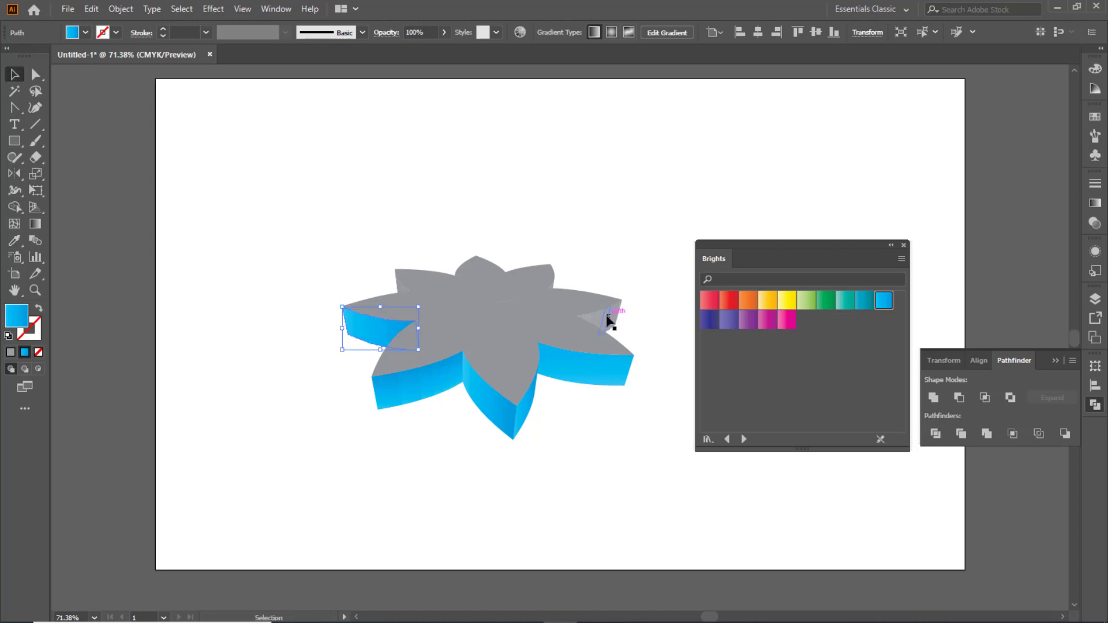
left_click(606, 319)
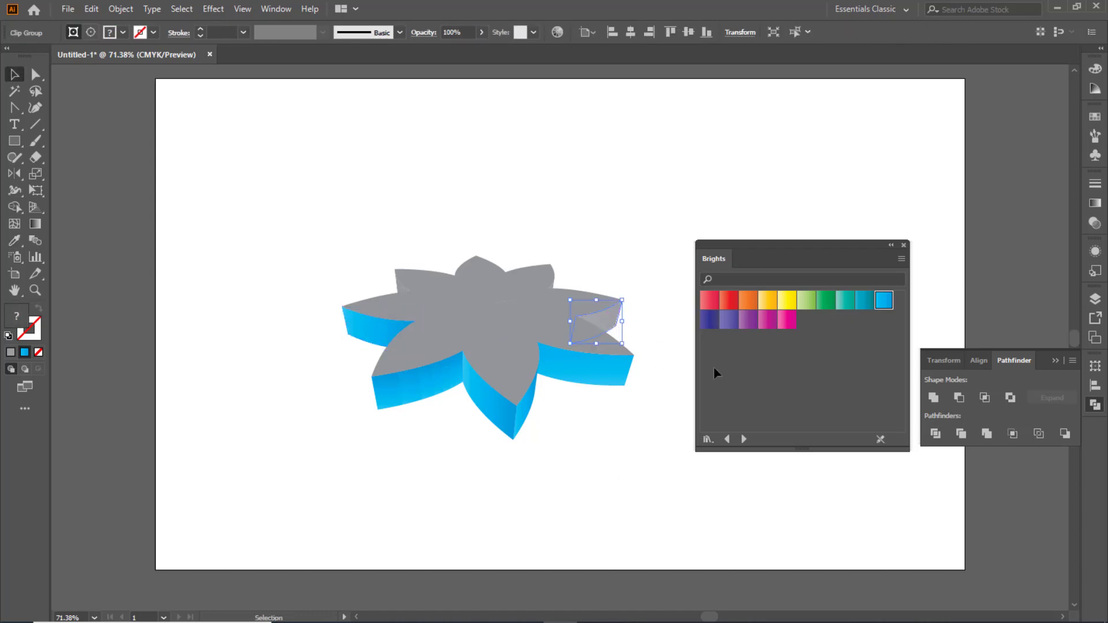
left_click(933, 397)
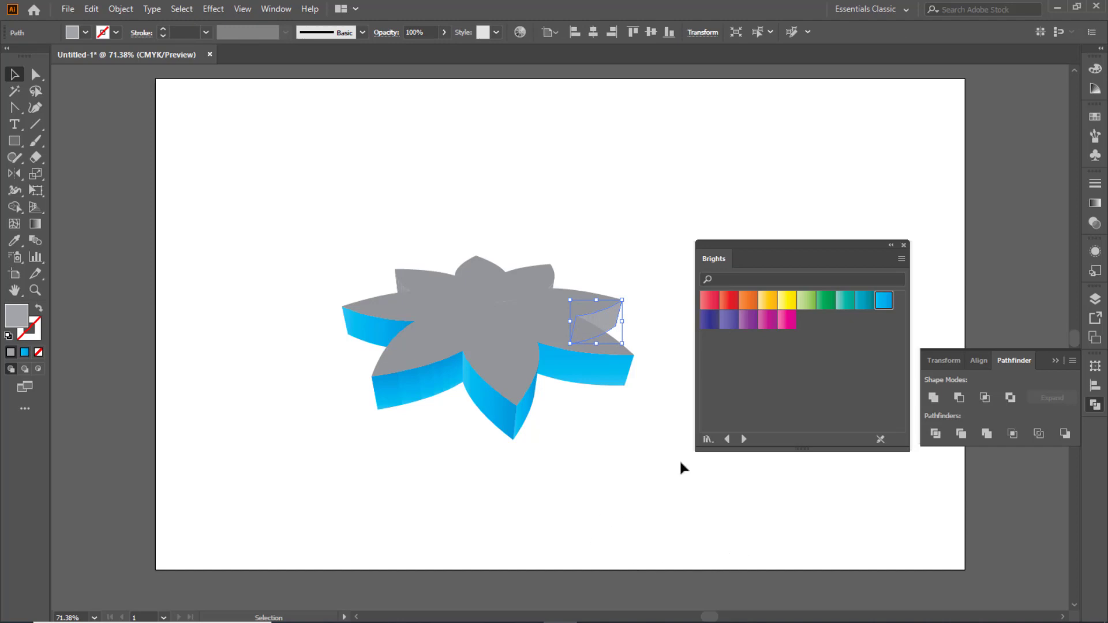
key("i")
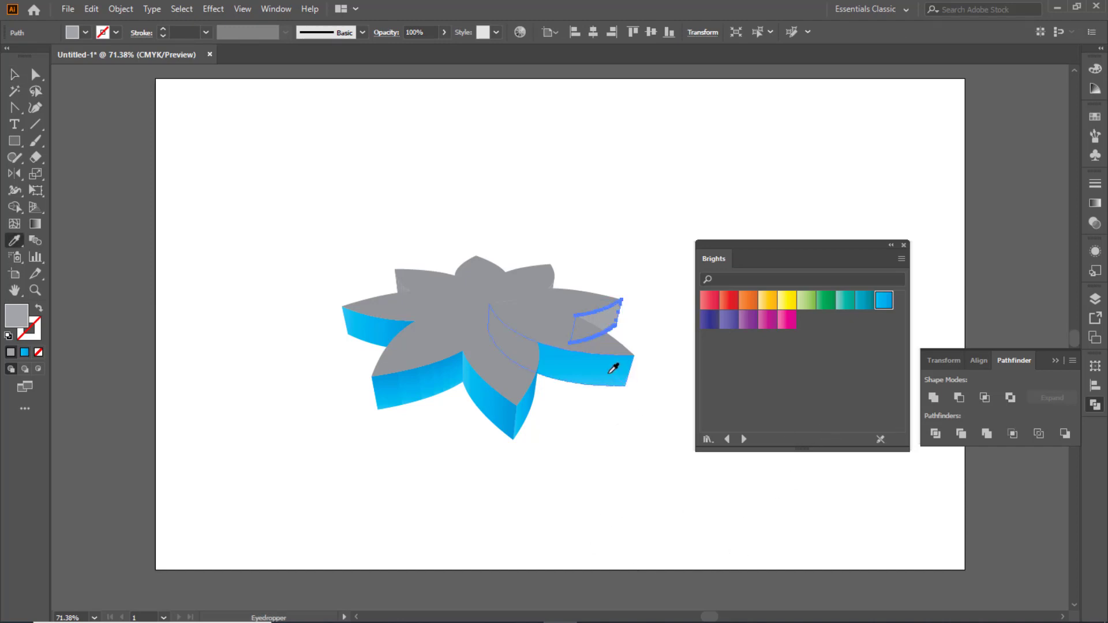
left_click(610, 368)
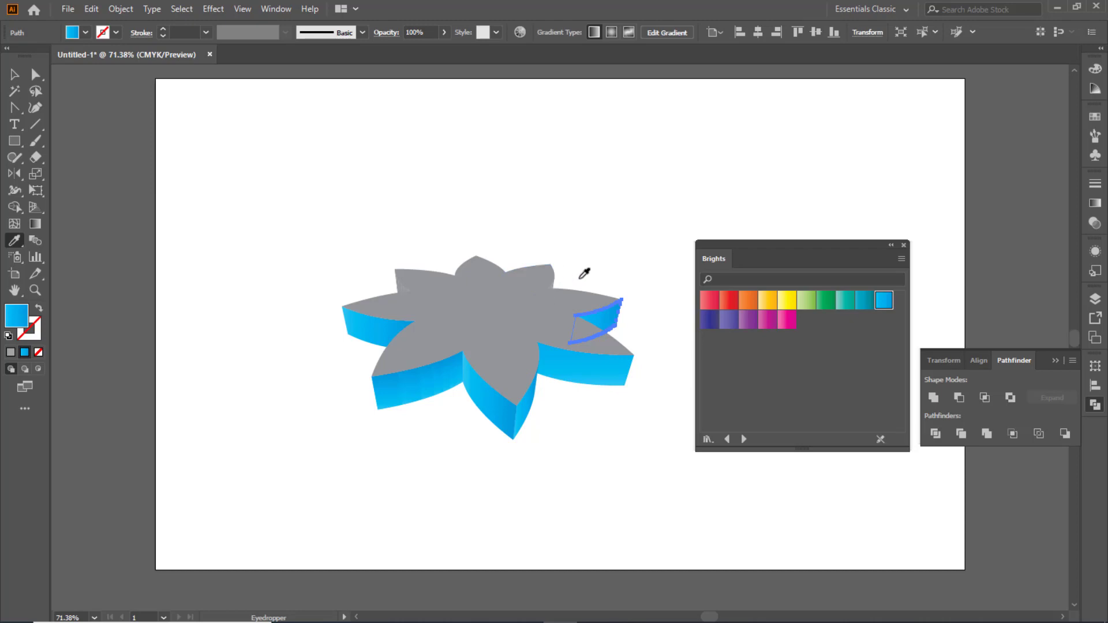
Eyedrop the cyan gradient onto the back-right and upper-left petal sides, then deselect
key("v")
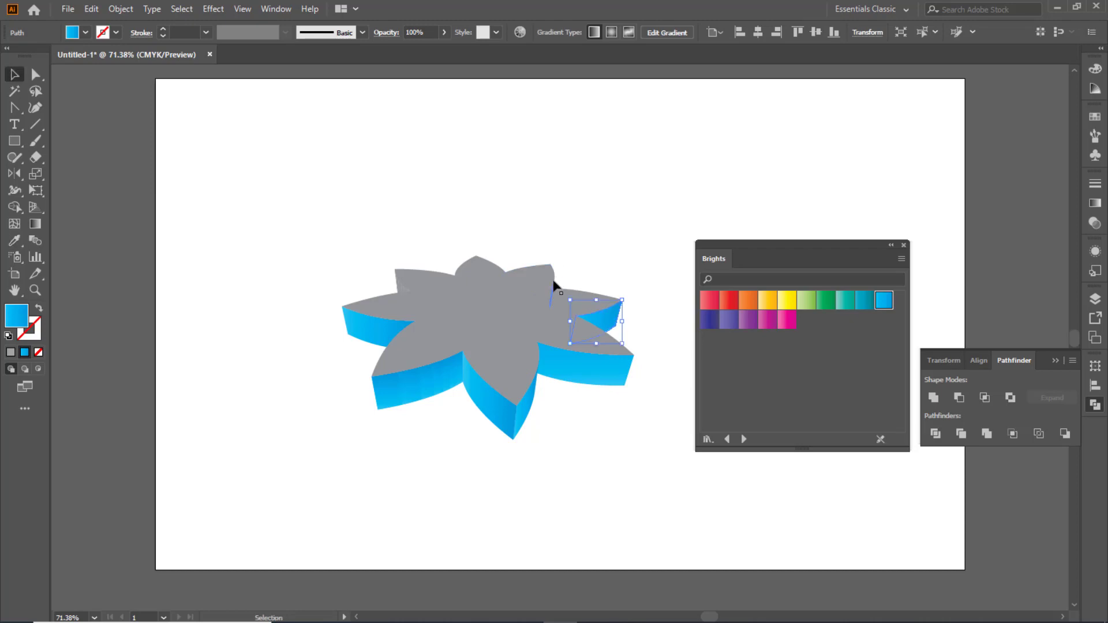
left_click(554, 284)
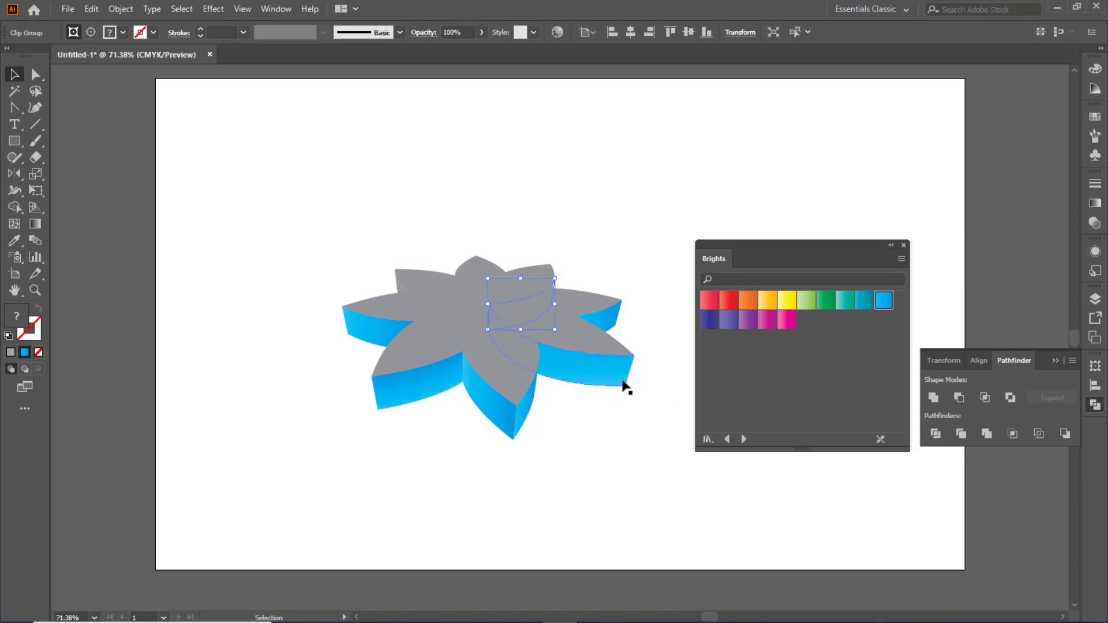
key("i")
left_click(585, 367)
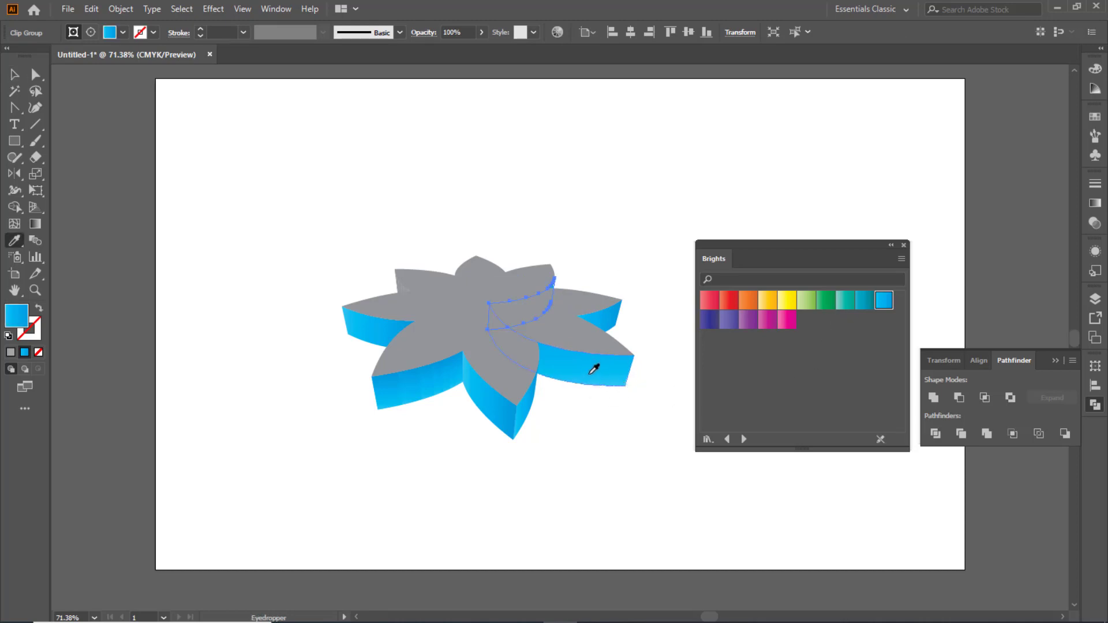
left_click(598, 254)
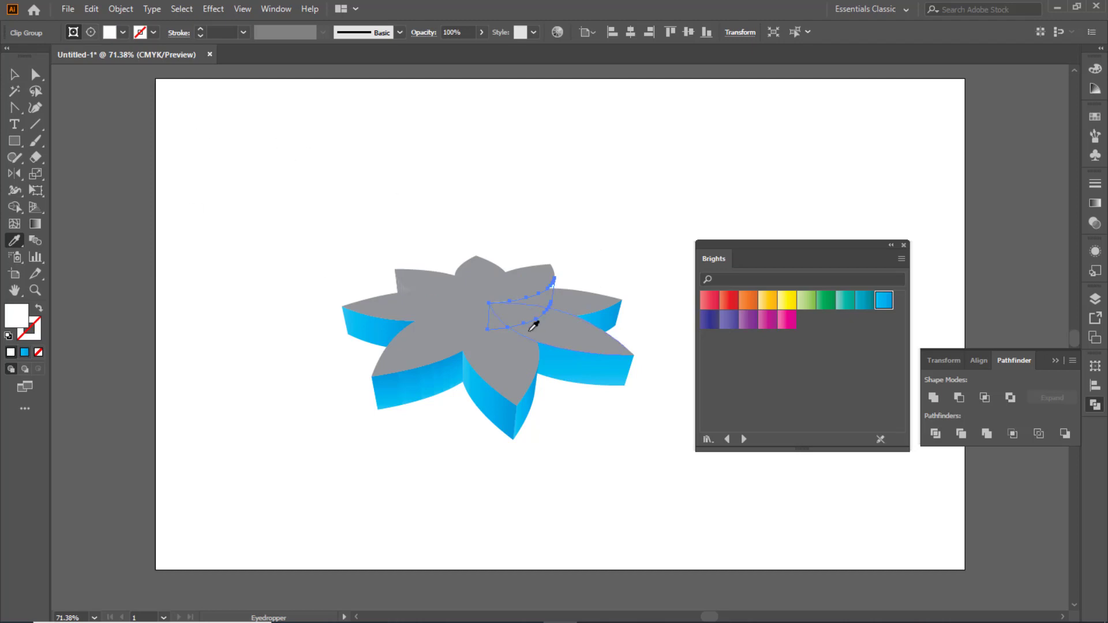
key("v")
left_click(608, 465)
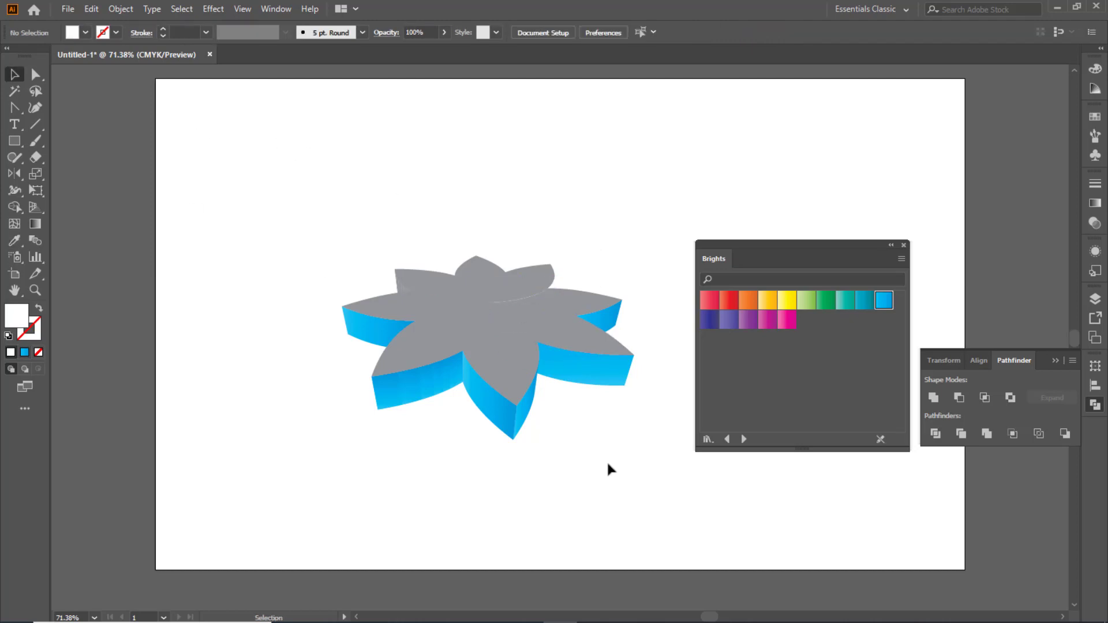
left_click(397, 286)
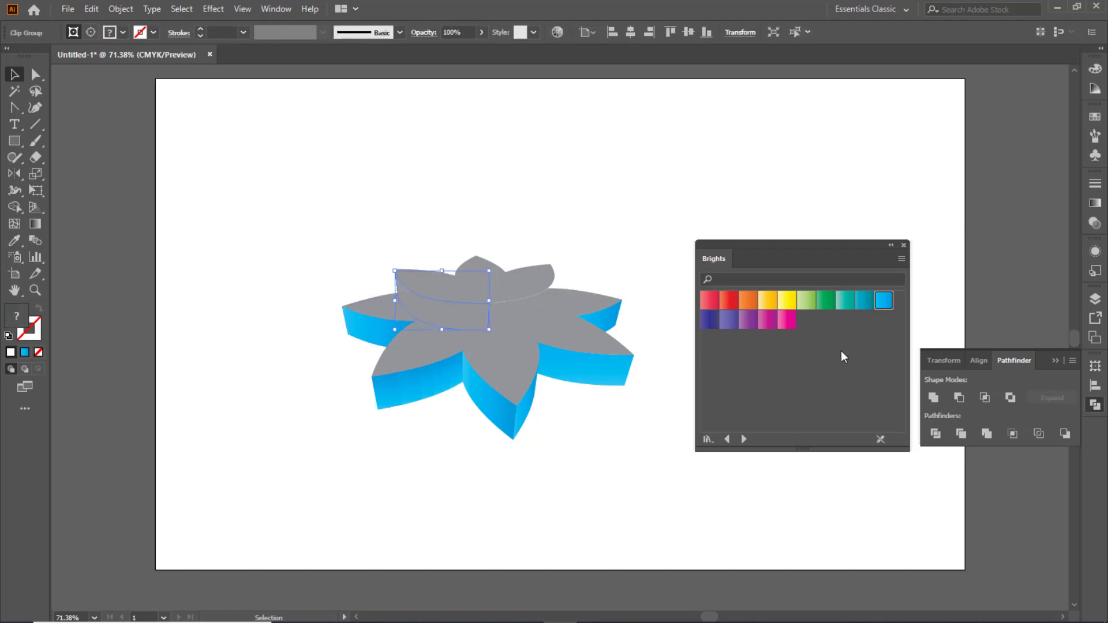
key("i")
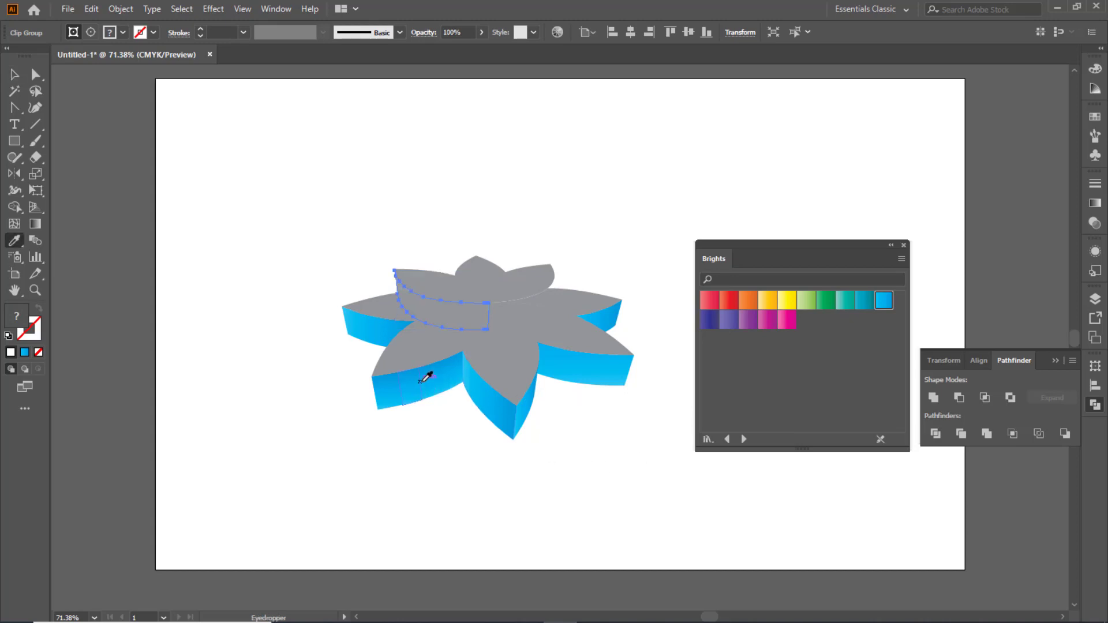
left_click(423, 381)
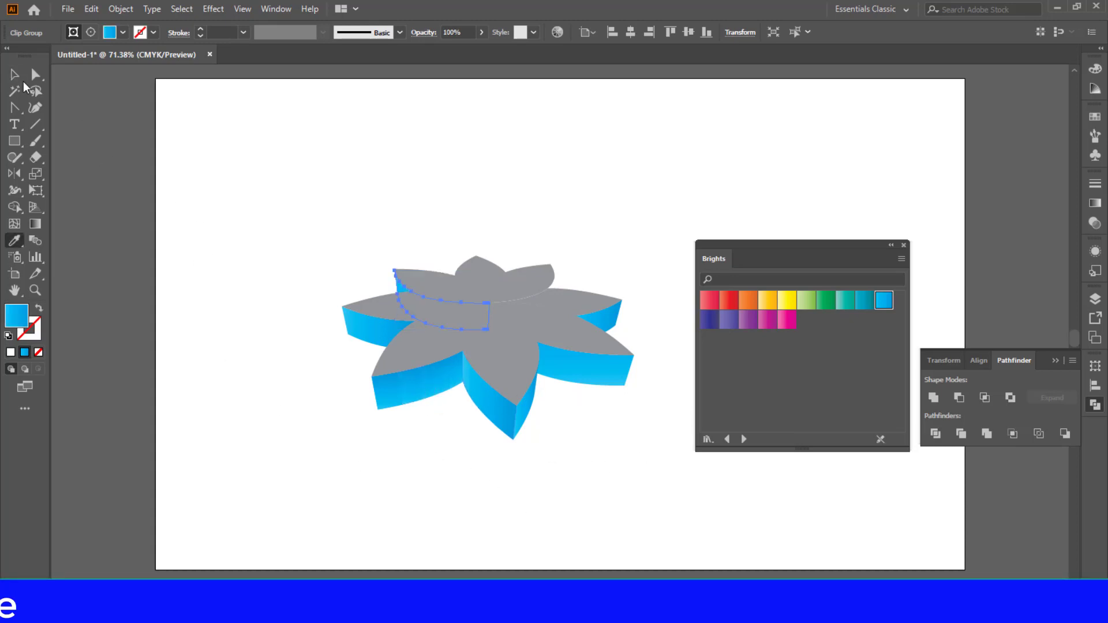
key("v")
left_click(442, 483)
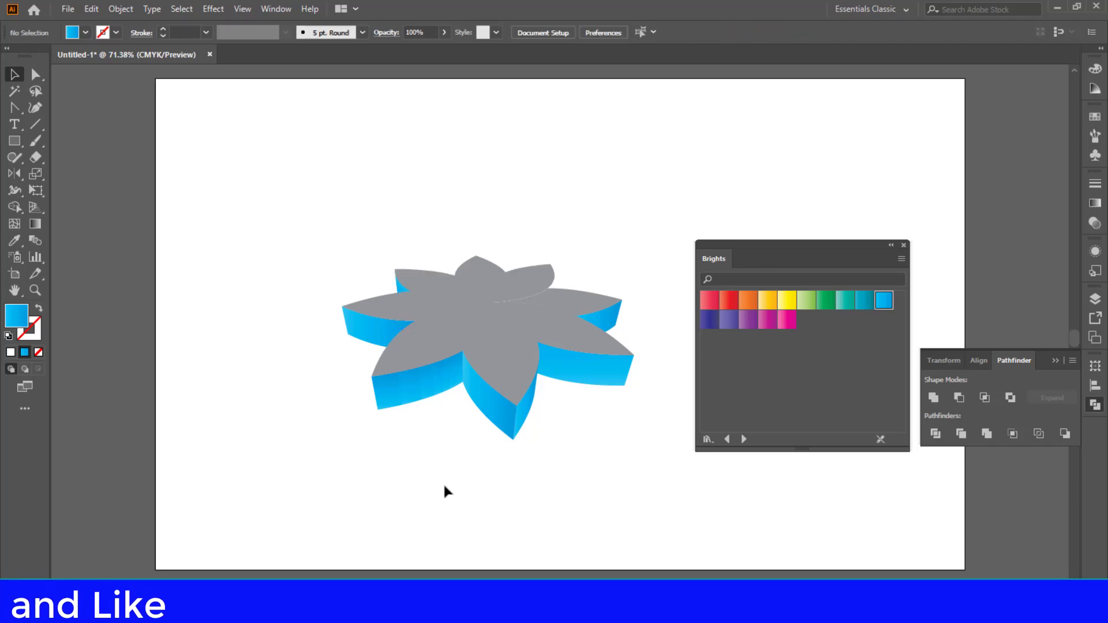
Try yellow, orange, red and green gradients on the bottom petal top, settling on Red Orange
left_click(516, 286)
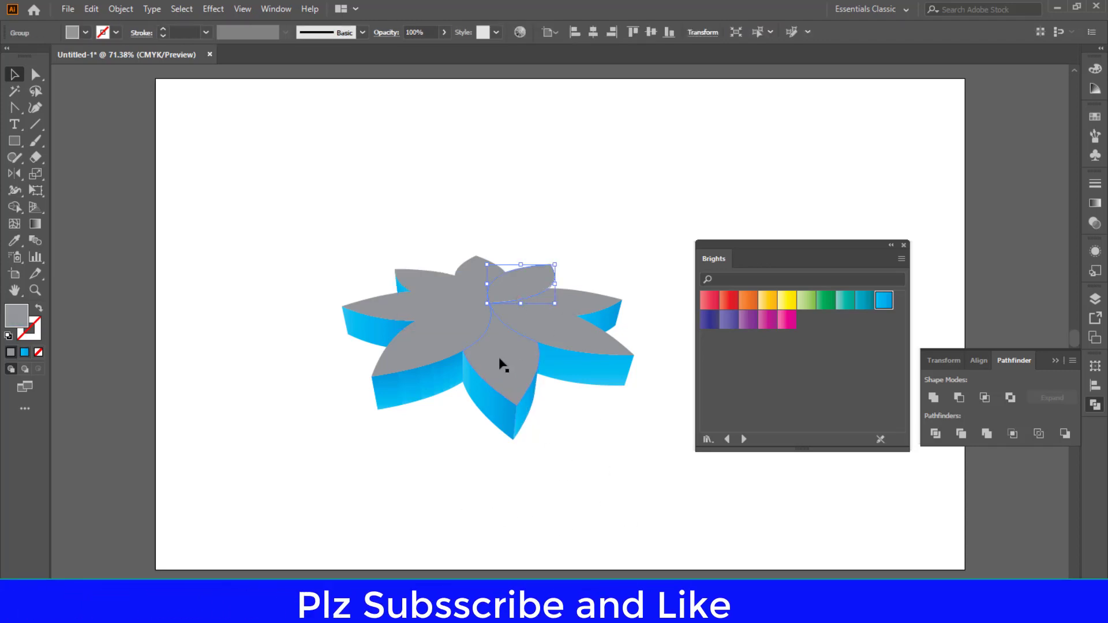
left_click(503, 381)
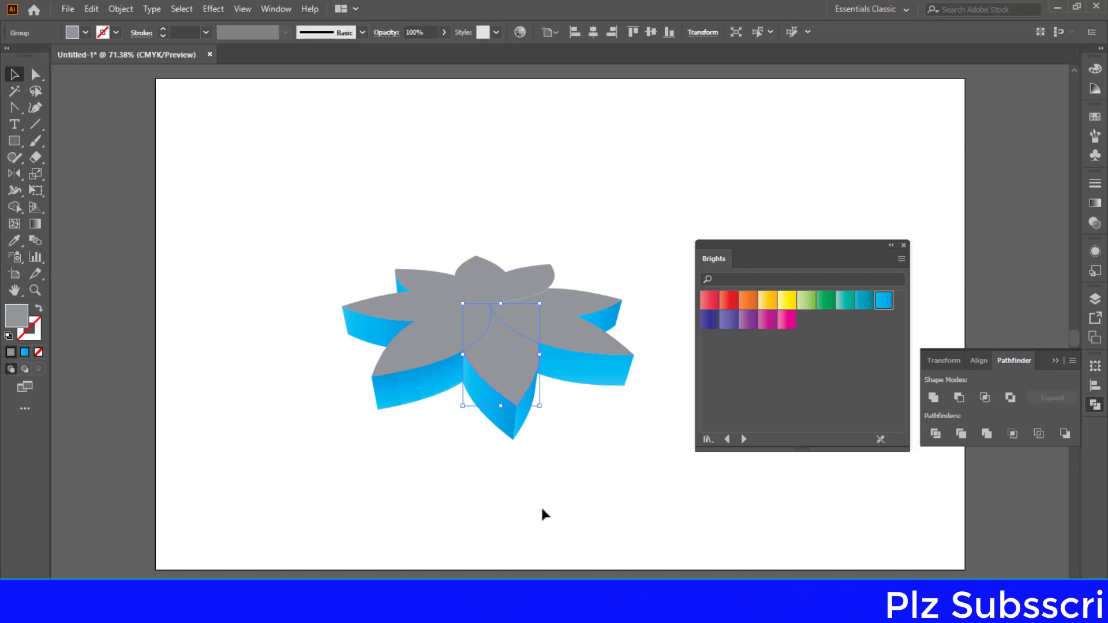
left_click(785, 303)
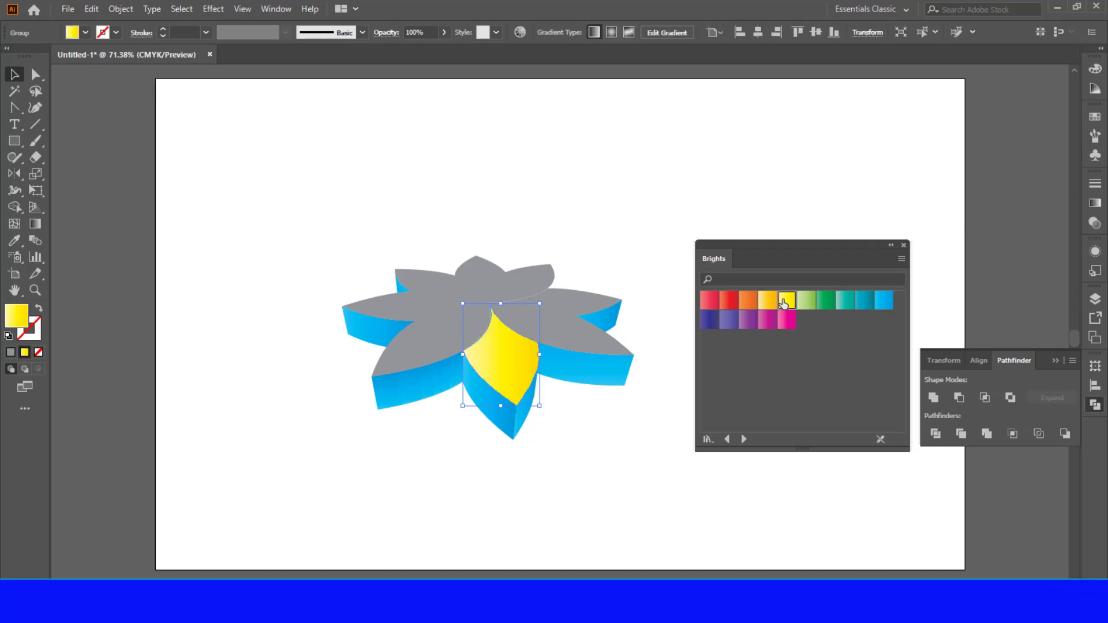
left_click(749, 301)
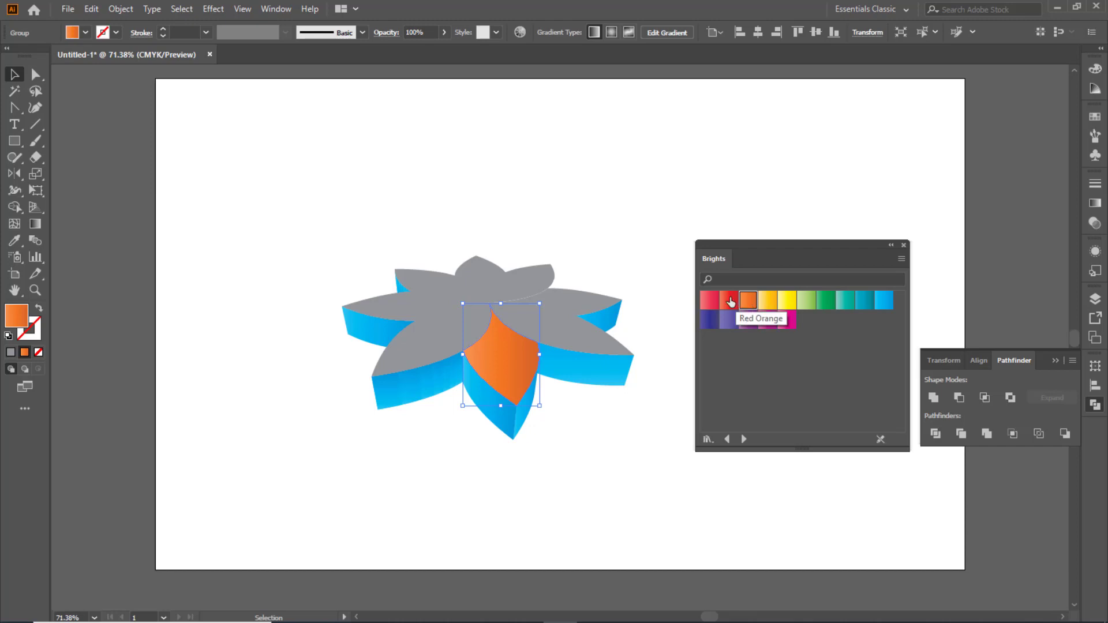
left_click(729, 301)
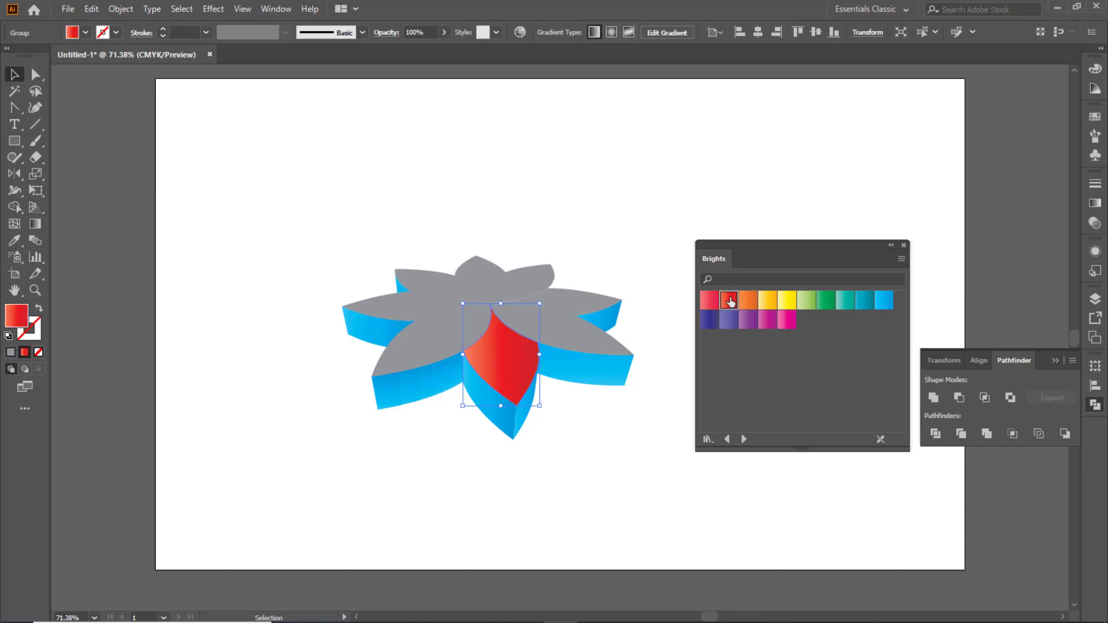
left_click(821, 300)
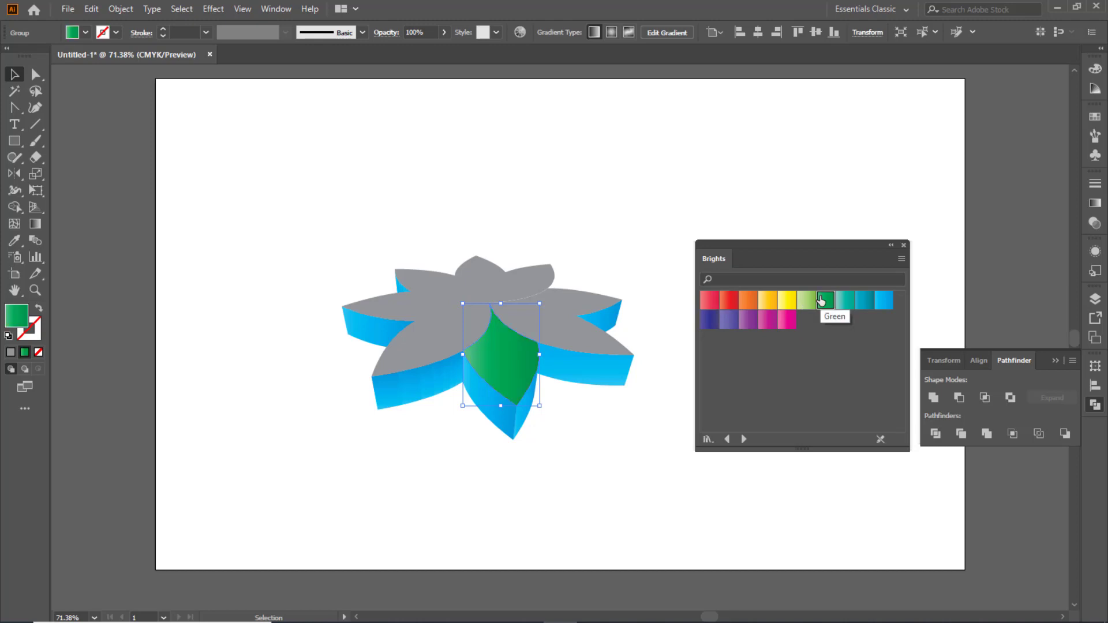
left_click(730, 300)
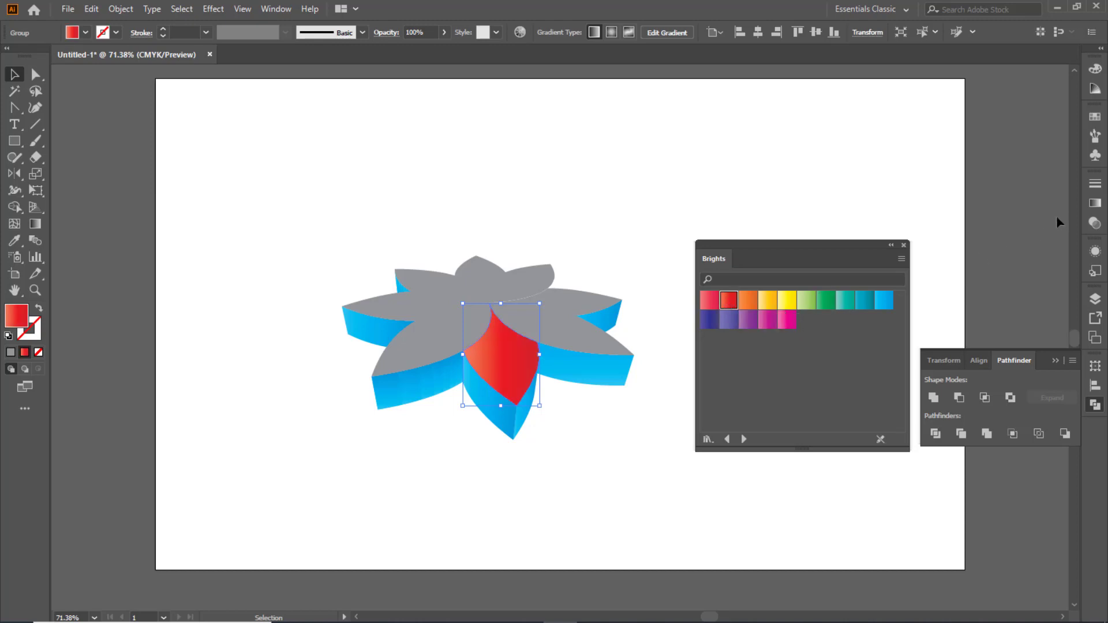
Set the bottom petal's gradient angle to 90° and reverse it
left_click(1095, 202)
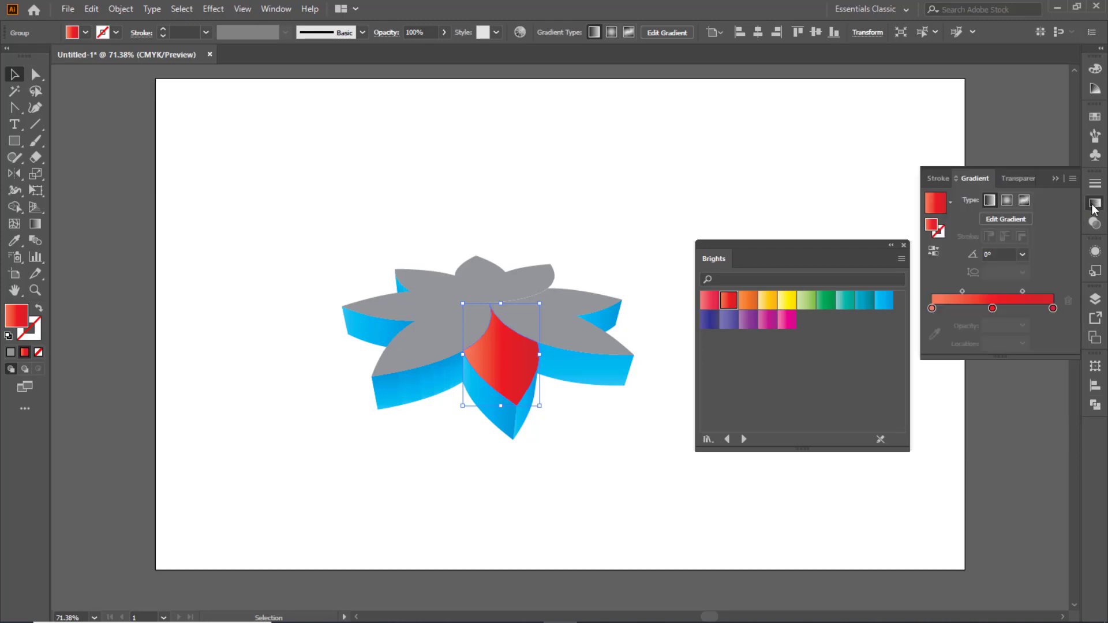
left_click(1023, 255)
left_click(1036, 334)
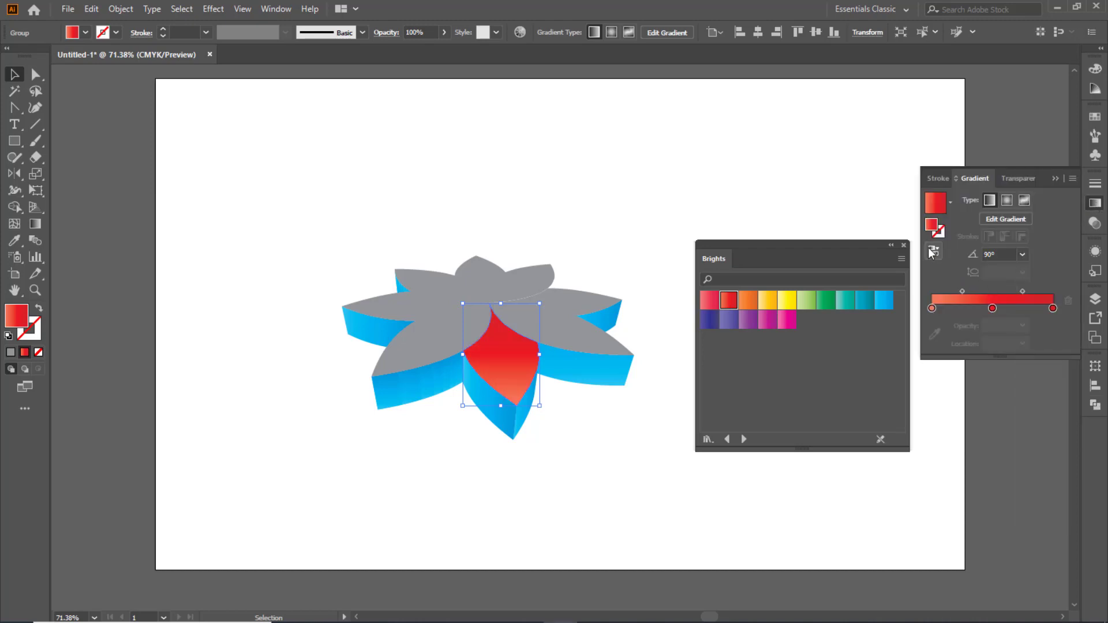
left_click(933, 252)
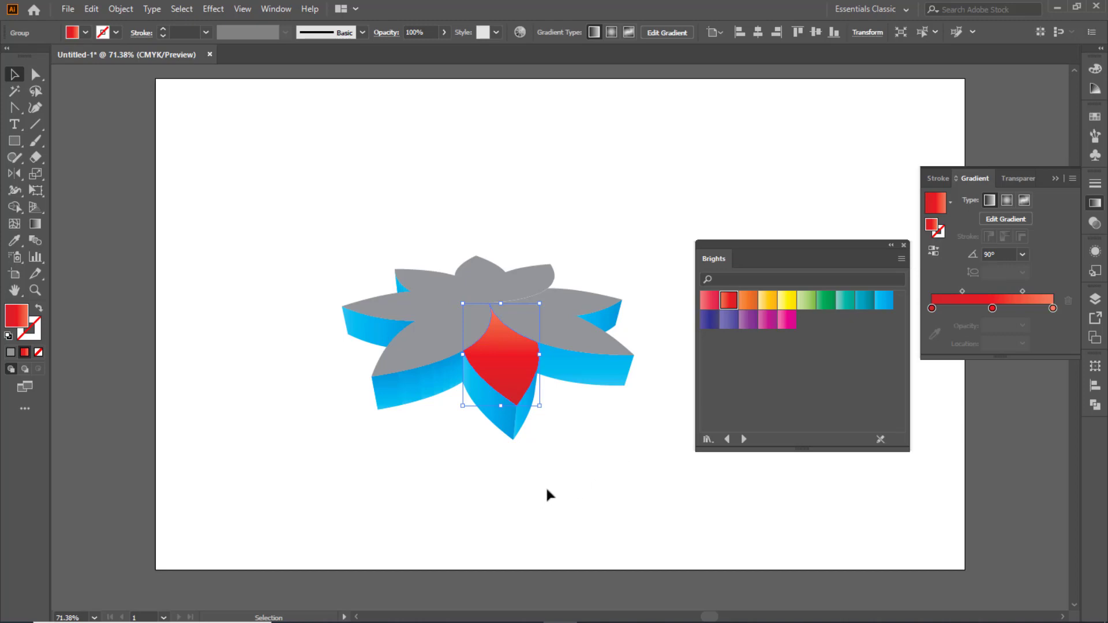
left_click(572, 344)
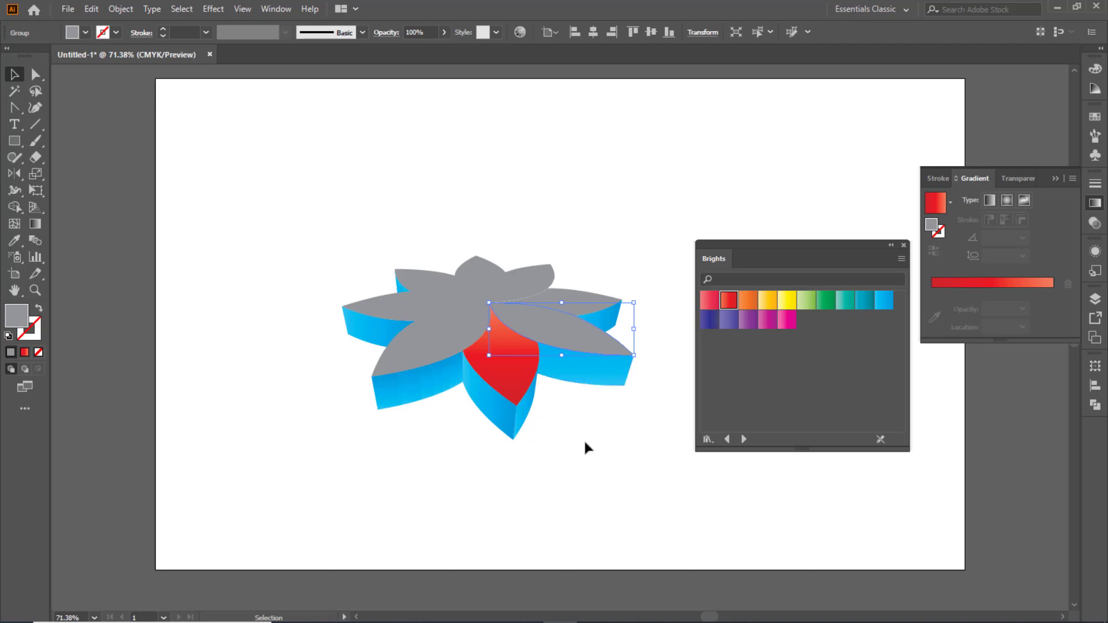
Eyedrop the red gradient onto the right and lower-left petal tops, reversing each
key("i")
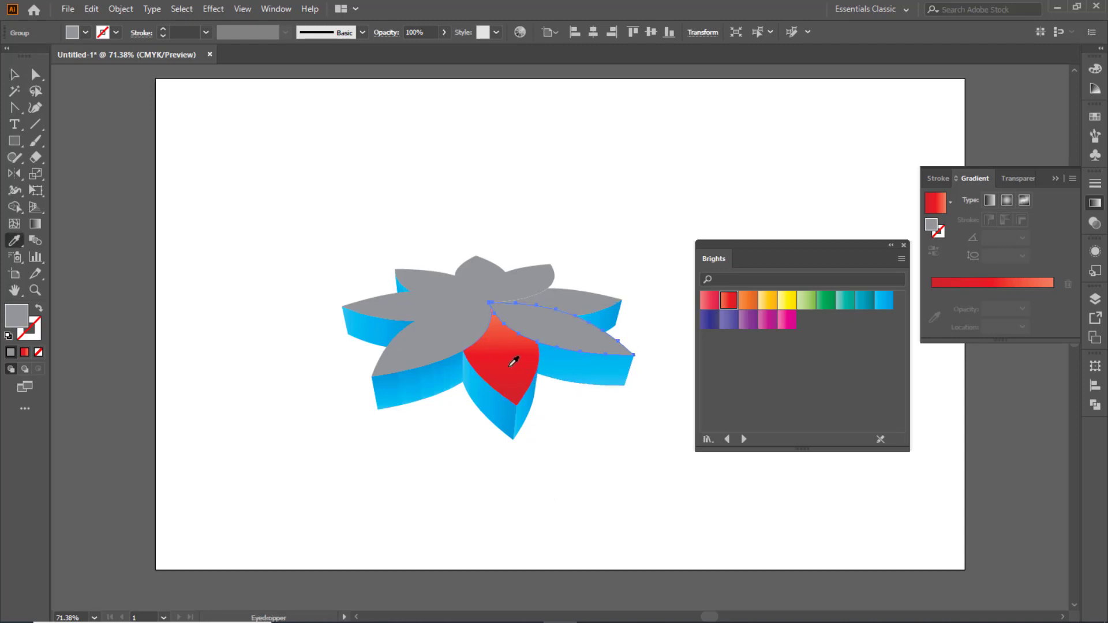
left_click(512, 362)
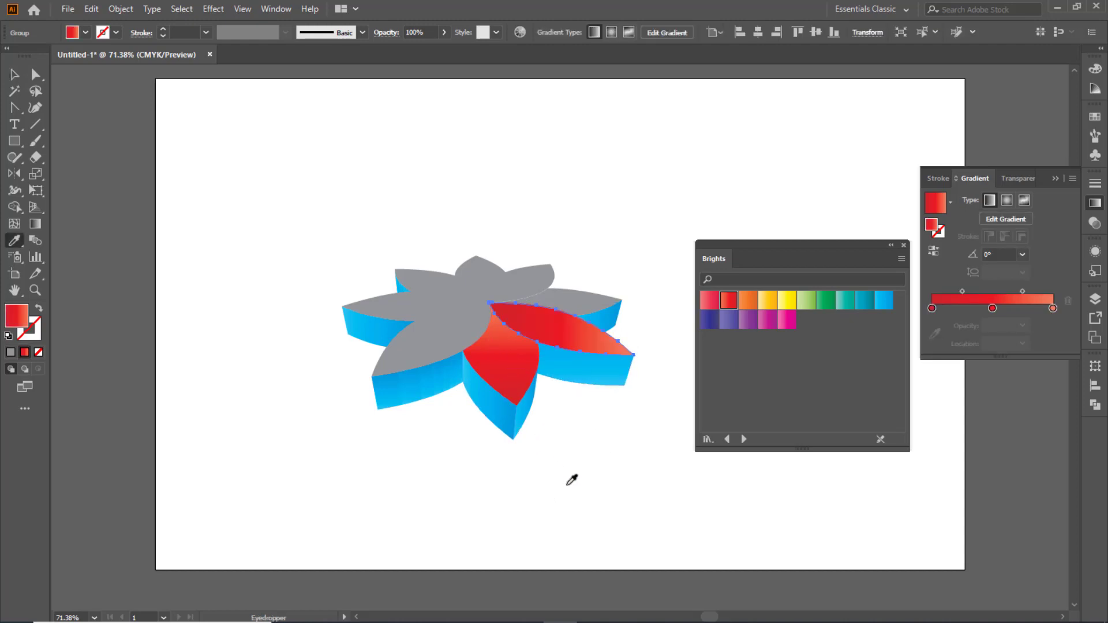
left_click(934, 251)
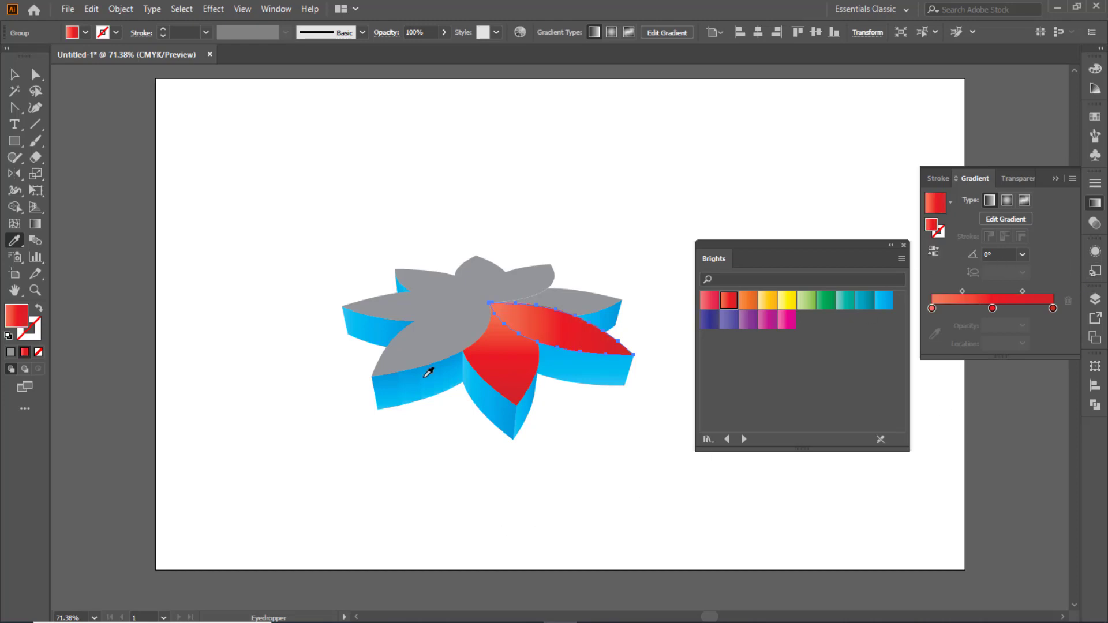
key("v")
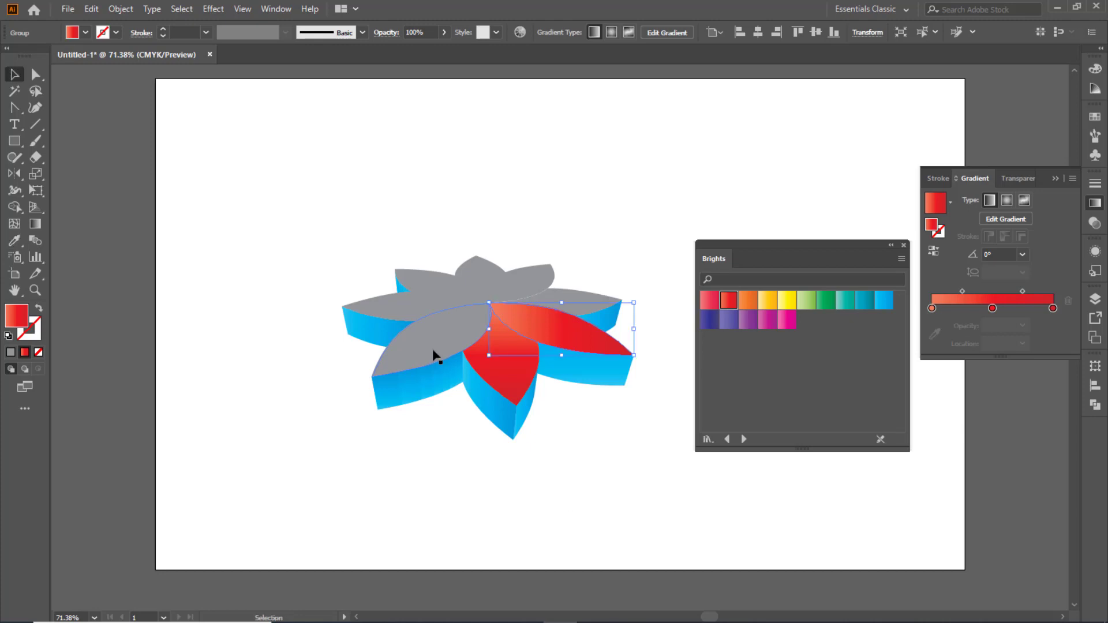
left_click(432, 348)
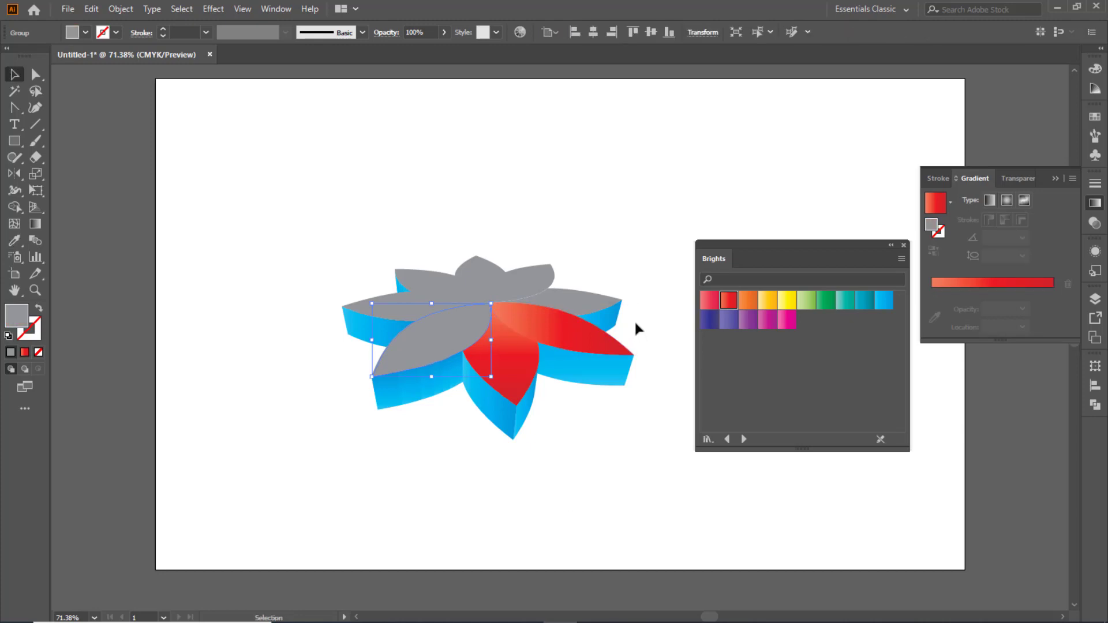
key("i")
left_click(563, 330)
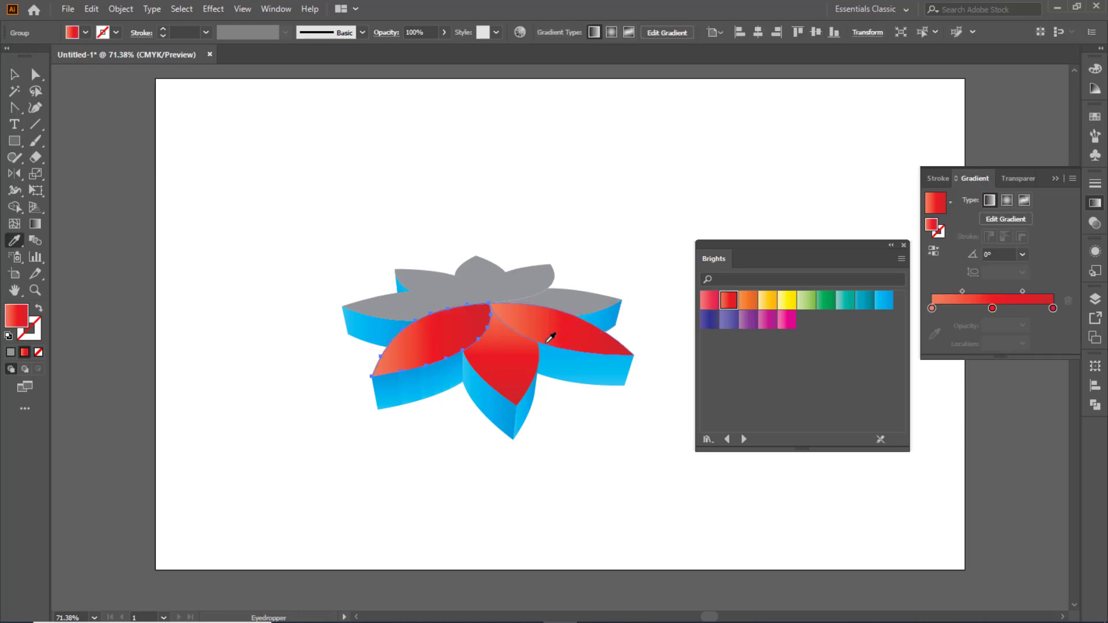
left_click(935, 251)
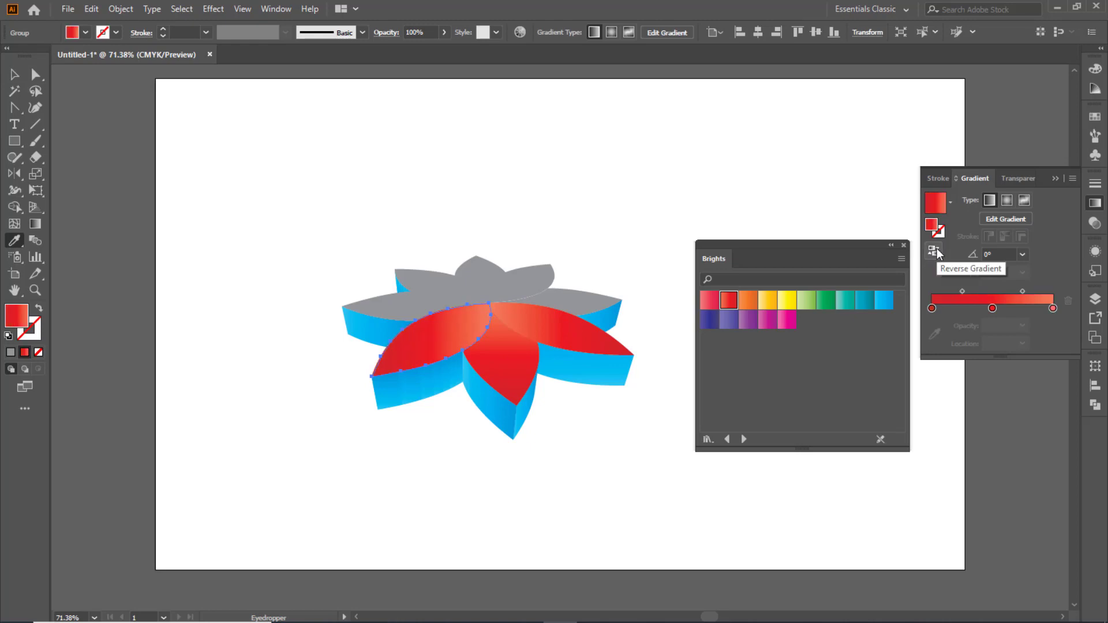
Give the left petal top the red gradient at a 90° angle
key("v")
left_click(407, 304)
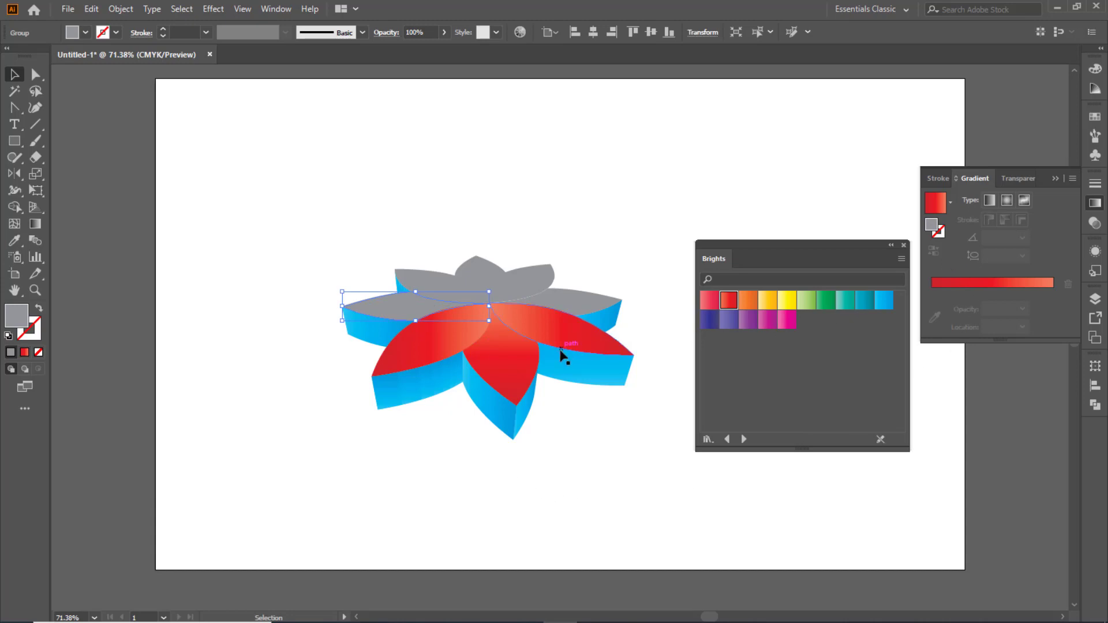
key("i")
left_click(515, 353)
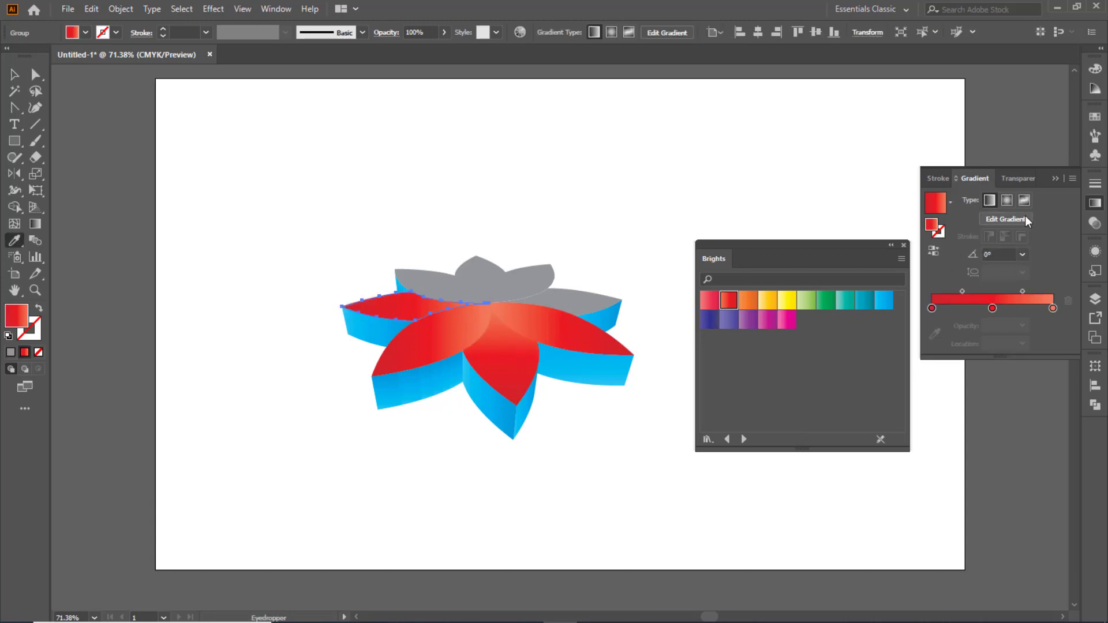
left_click(932, 252)
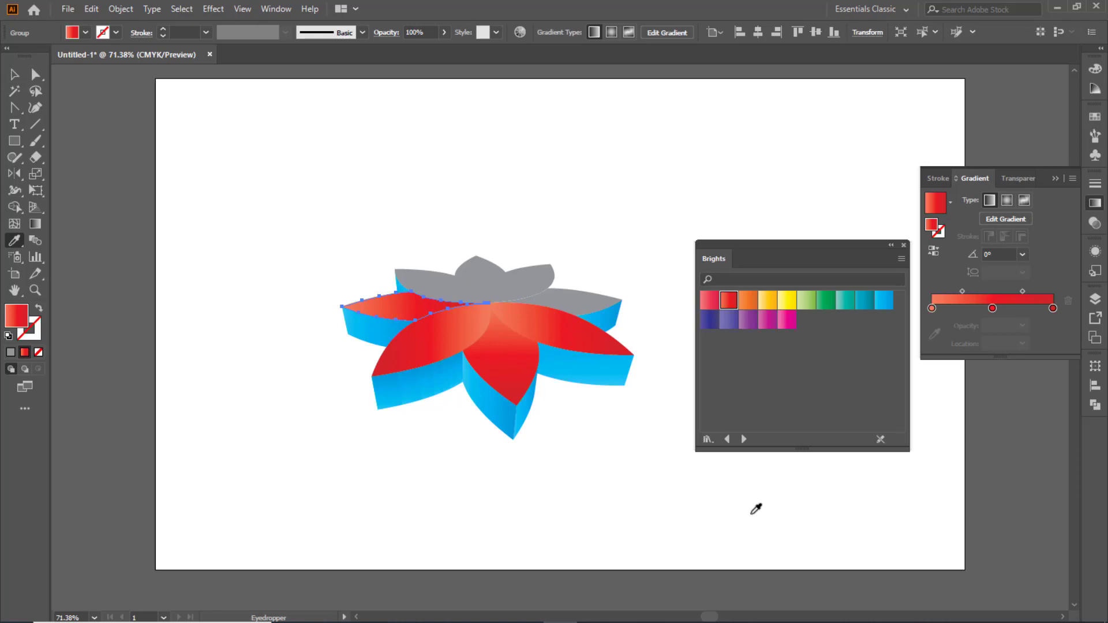
left_click(1023, 255)
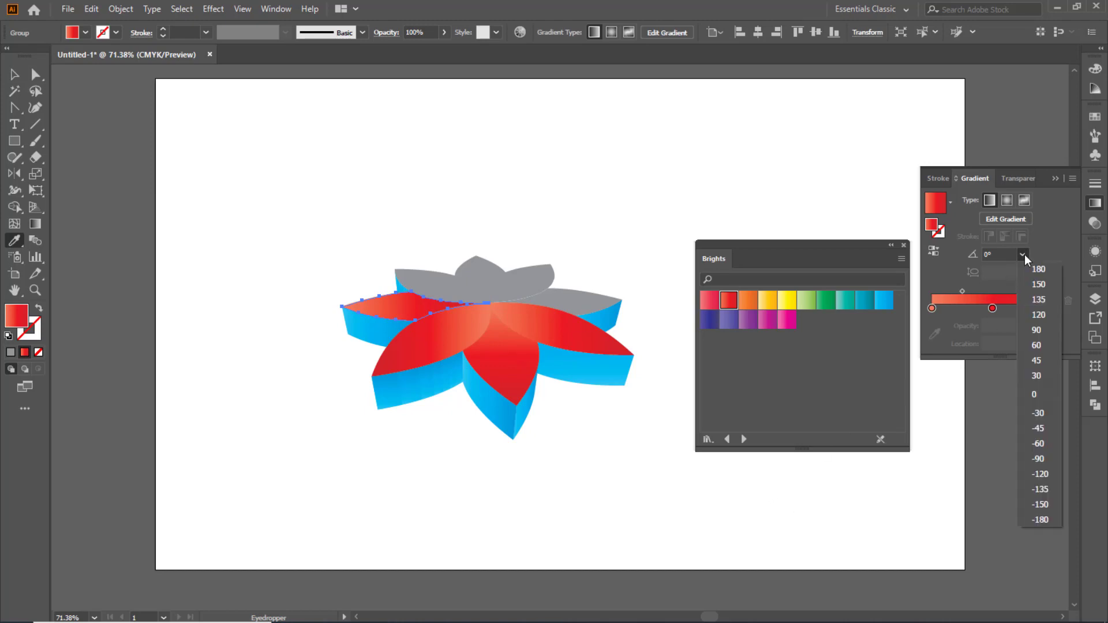
left_click(1042, 330)
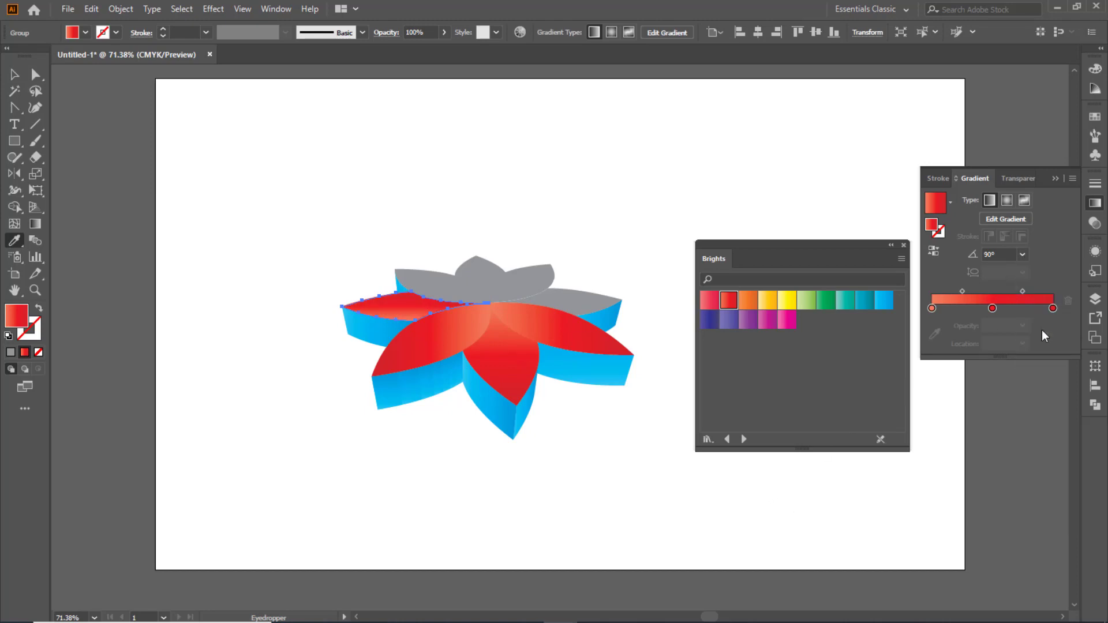
left_click(935, 253)
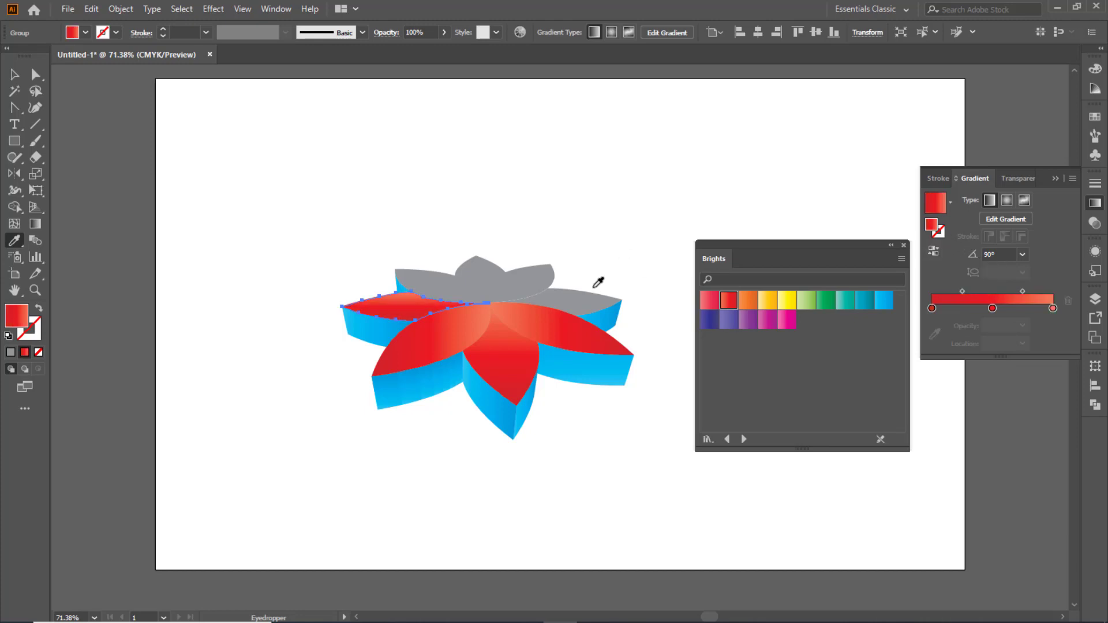
Eyedrop the red gradient onto the upper-right petal top and set it to 90°
key("v")
left_click(577, 306)
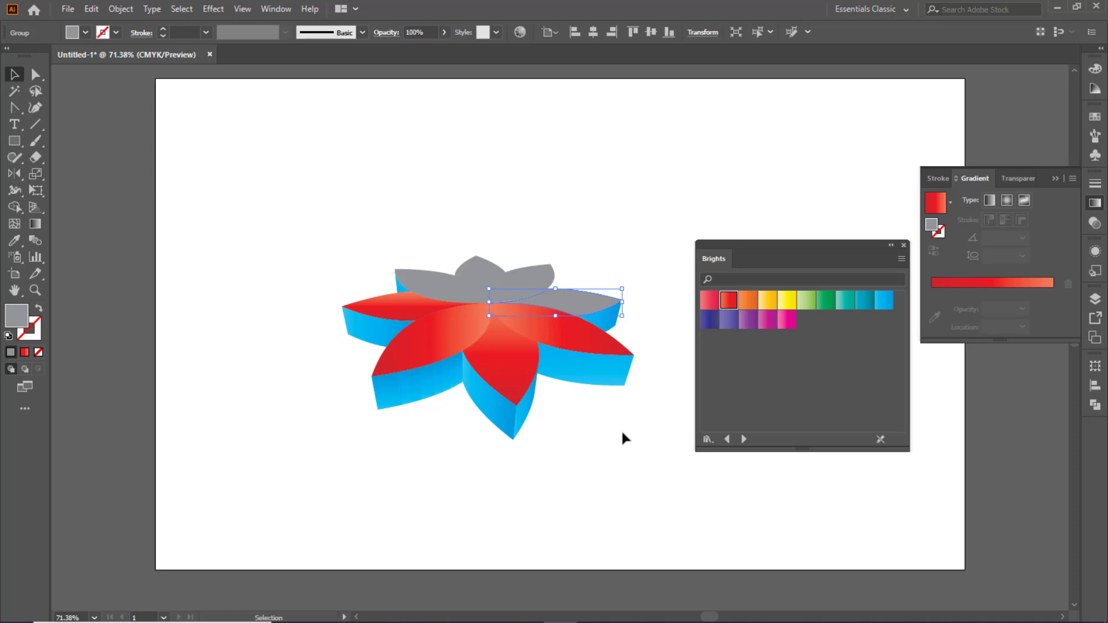
key("i")
left_click(575, 335)
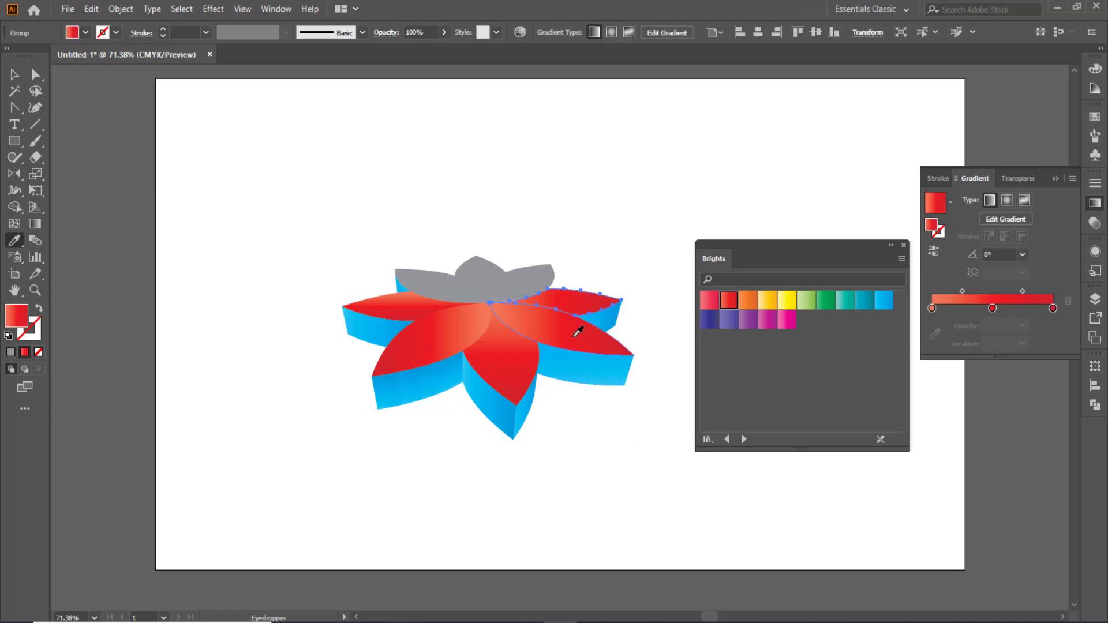
left_click(934, 251)
left_click(935, 253)
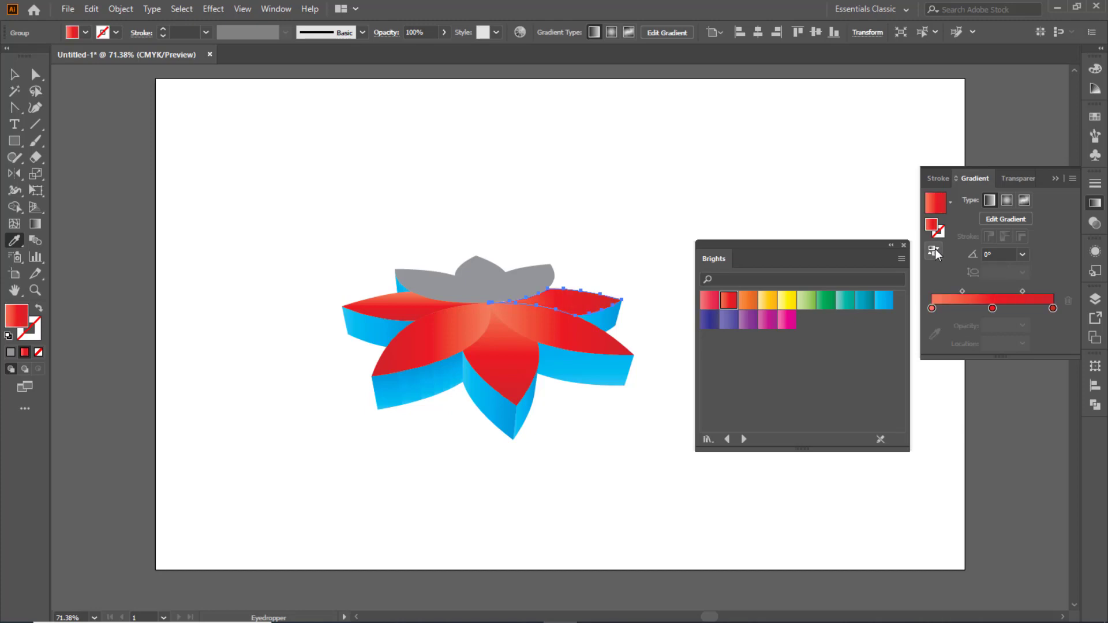
left_click(1022, 255)
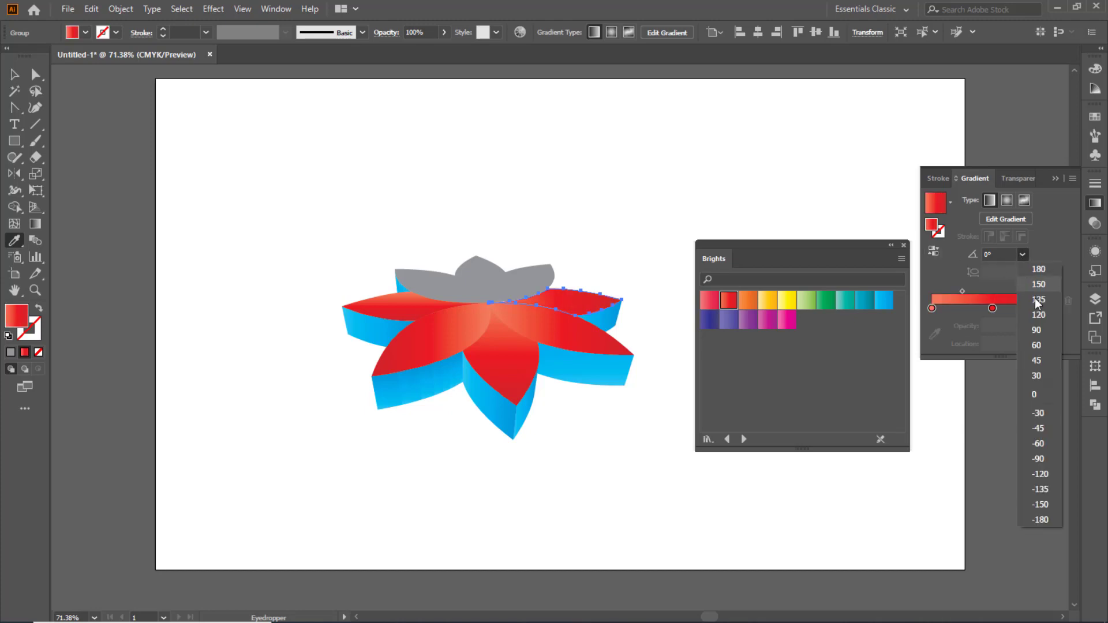
left_click(1038, 331)
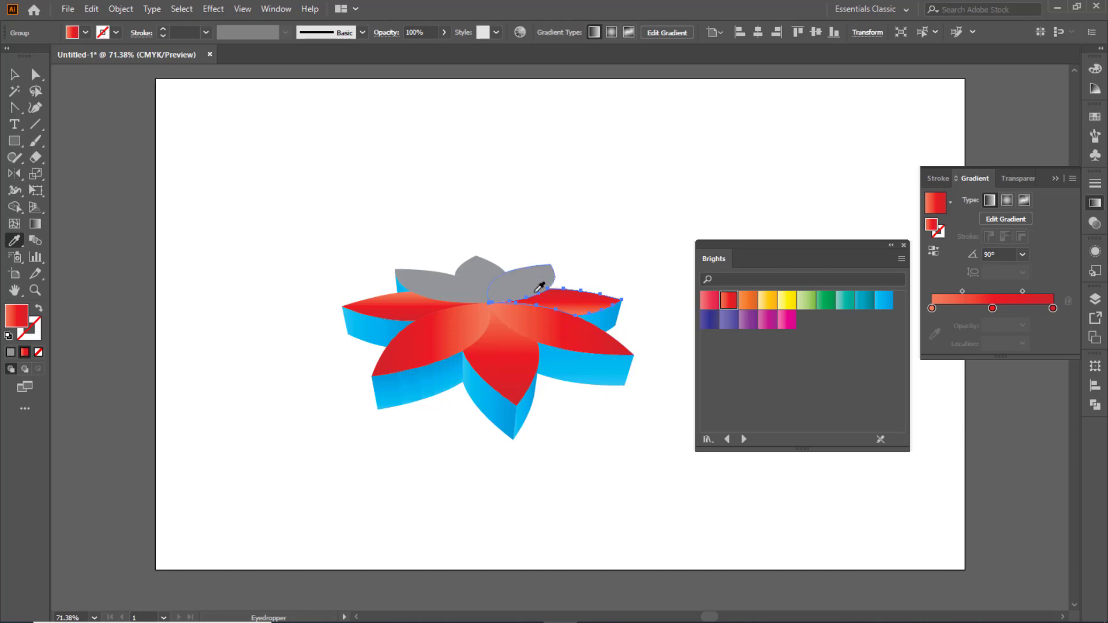
Give the next grey petal top the red gradient at a 90° angle
key("v")
left_click(539, 282)
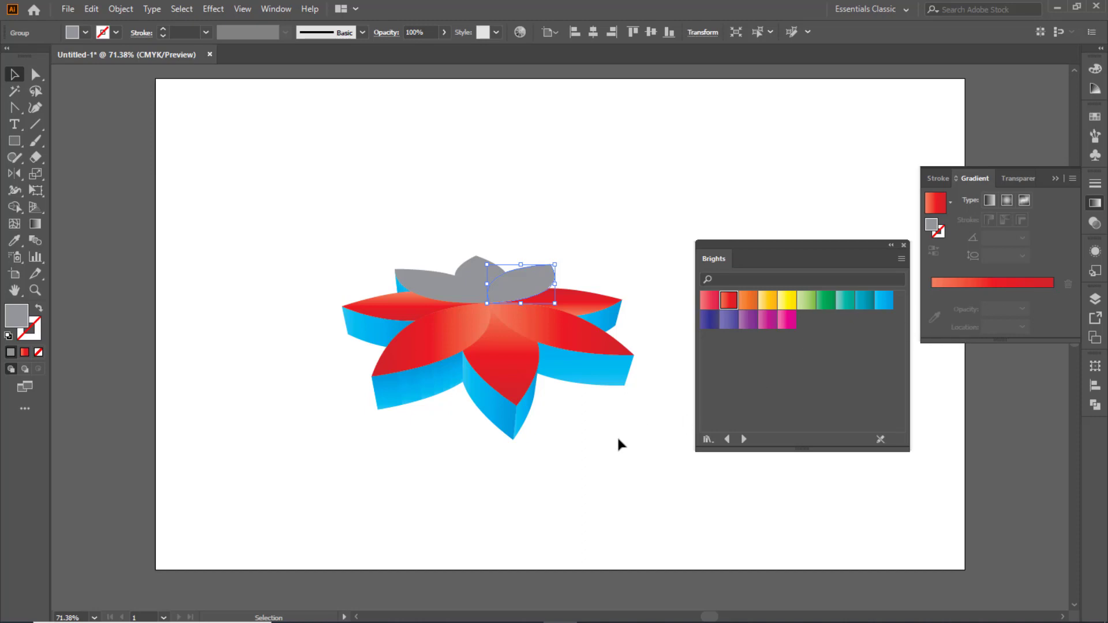
key("i")
left_click(580, 339)
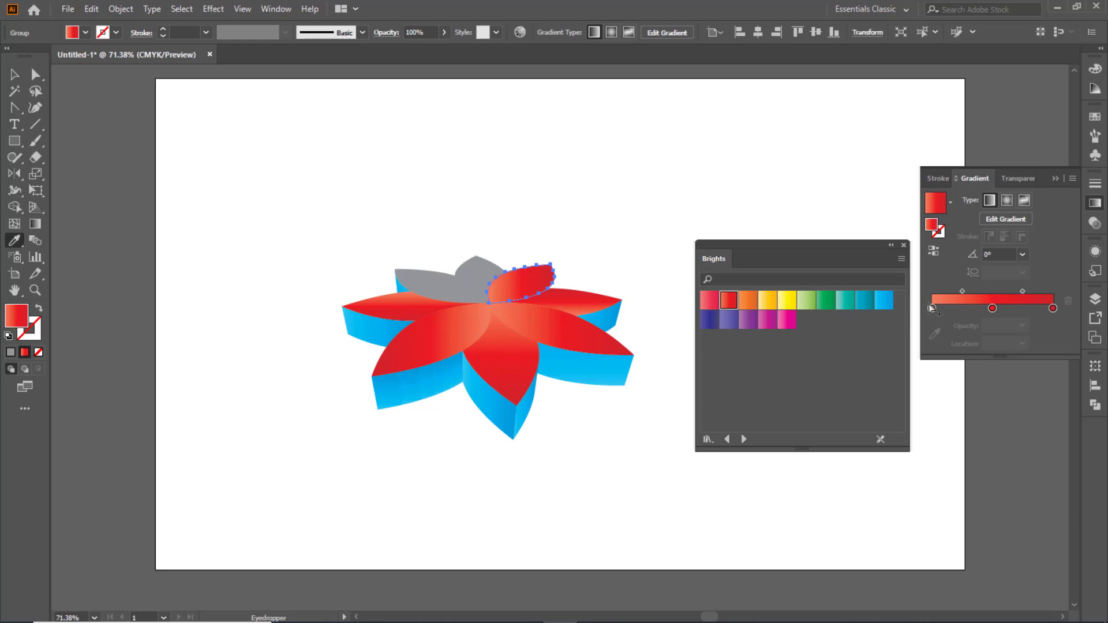
left_click(1022, 254)
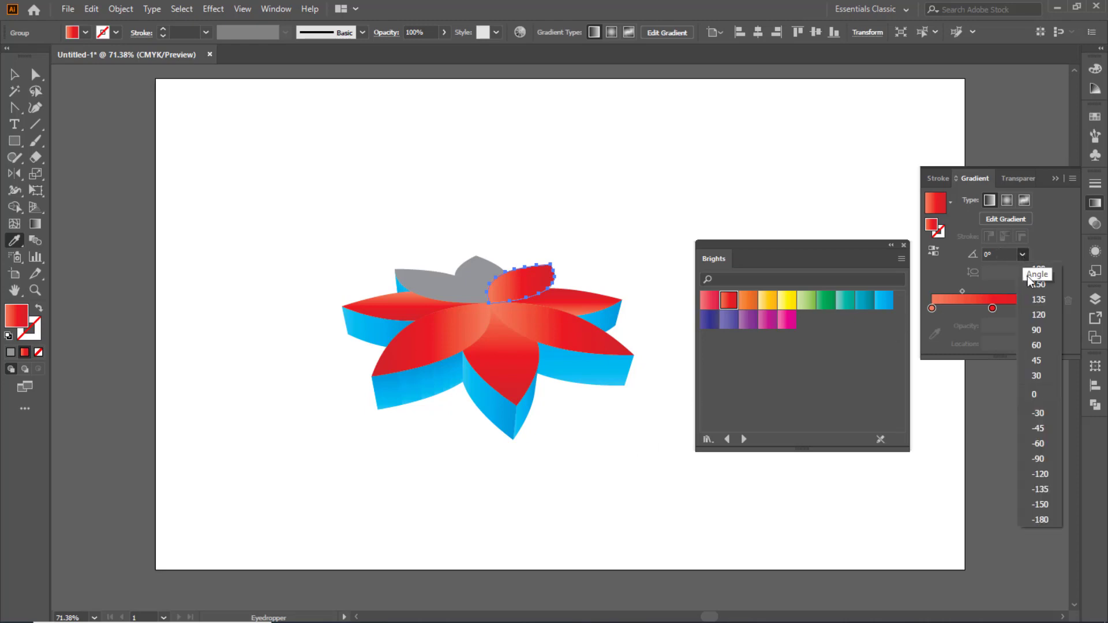
left_click(1037, 330)
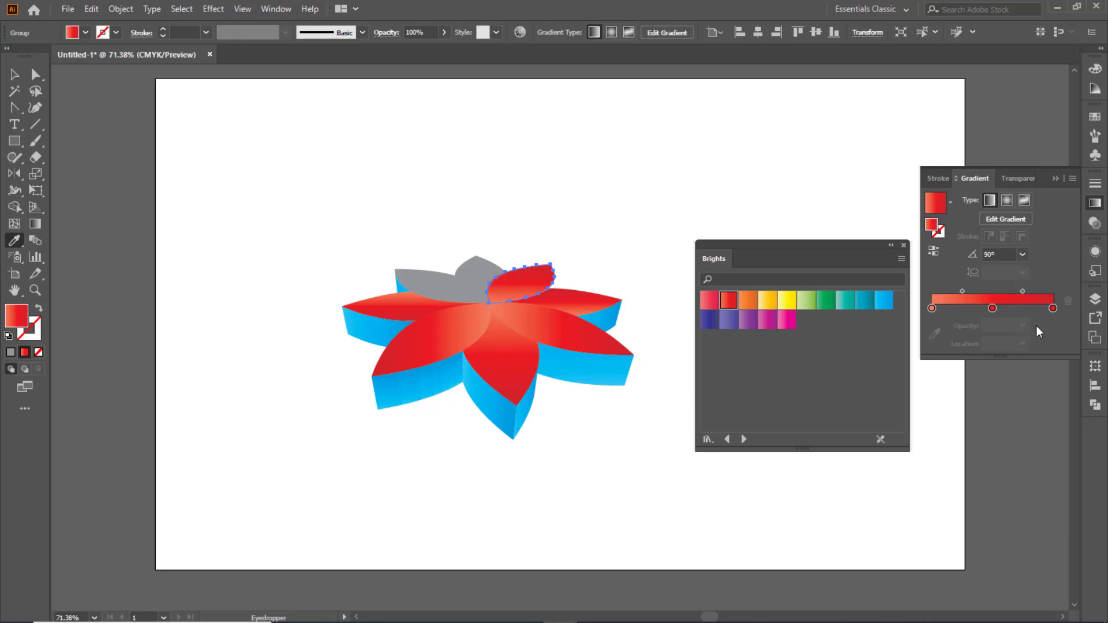
left_click(932, 252)
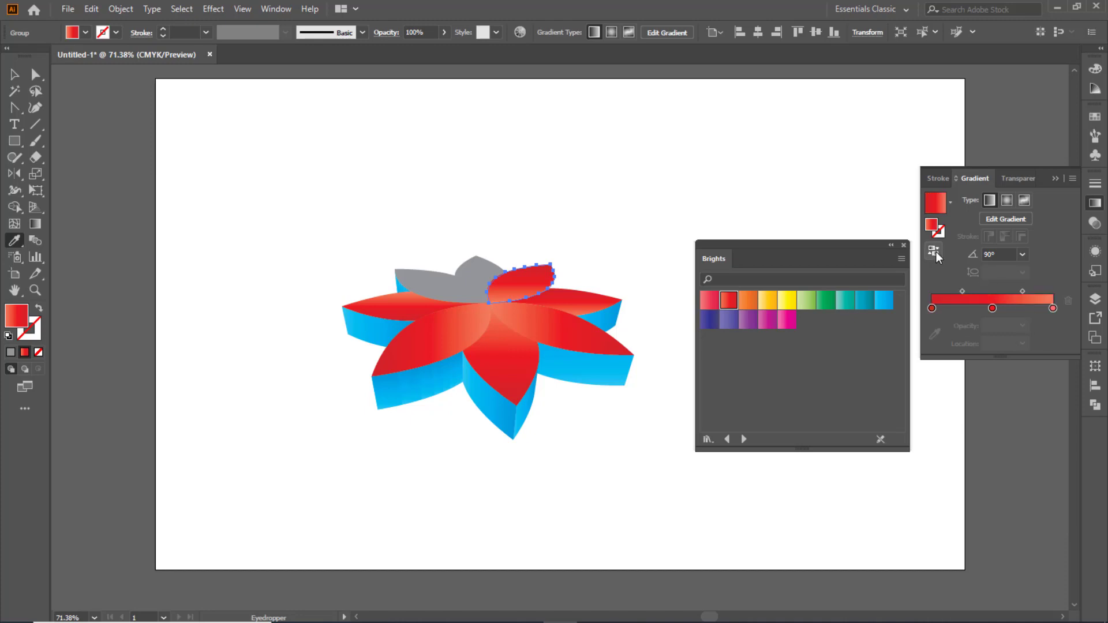
left_click(931, 254)
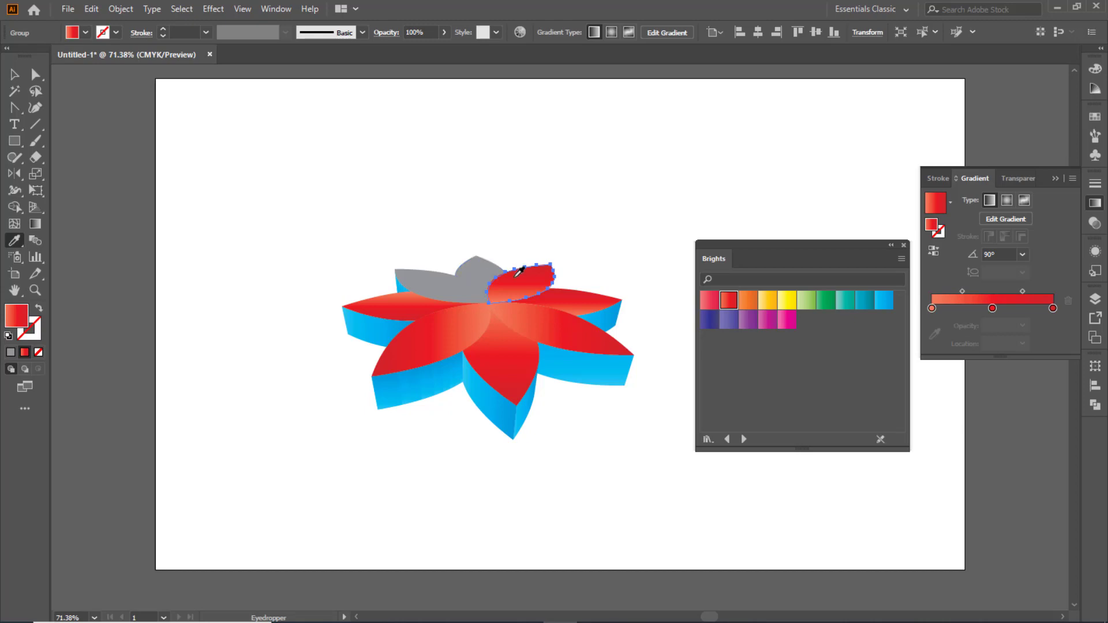
Copy the red 90° gradient onto another grey petal top
key("v")
left_click(477, 280)
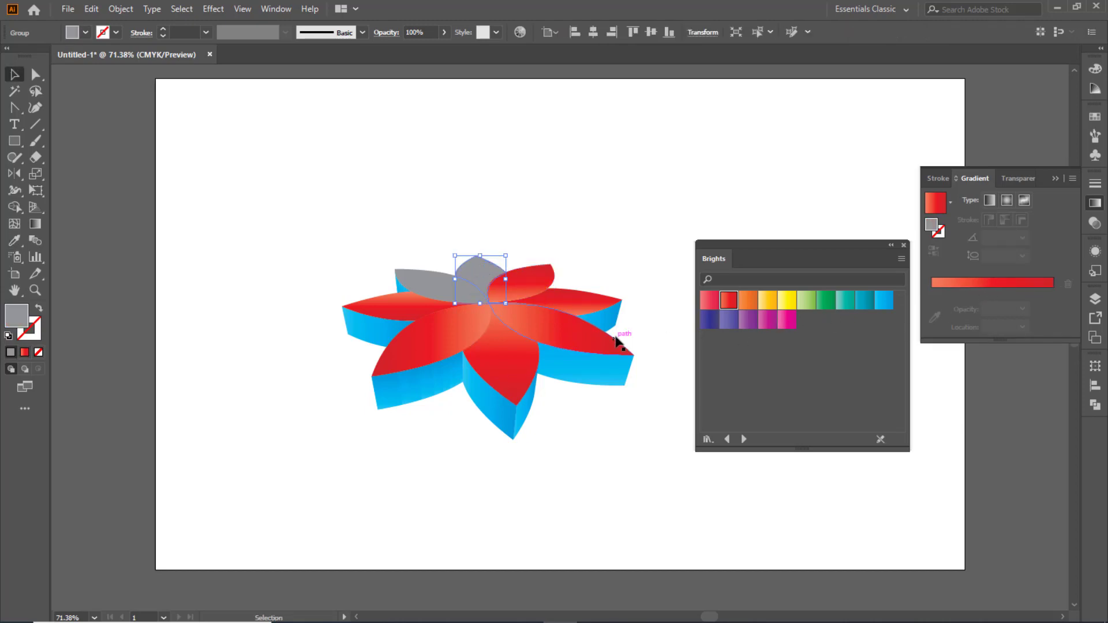
key("i")
left_click(580, 327)
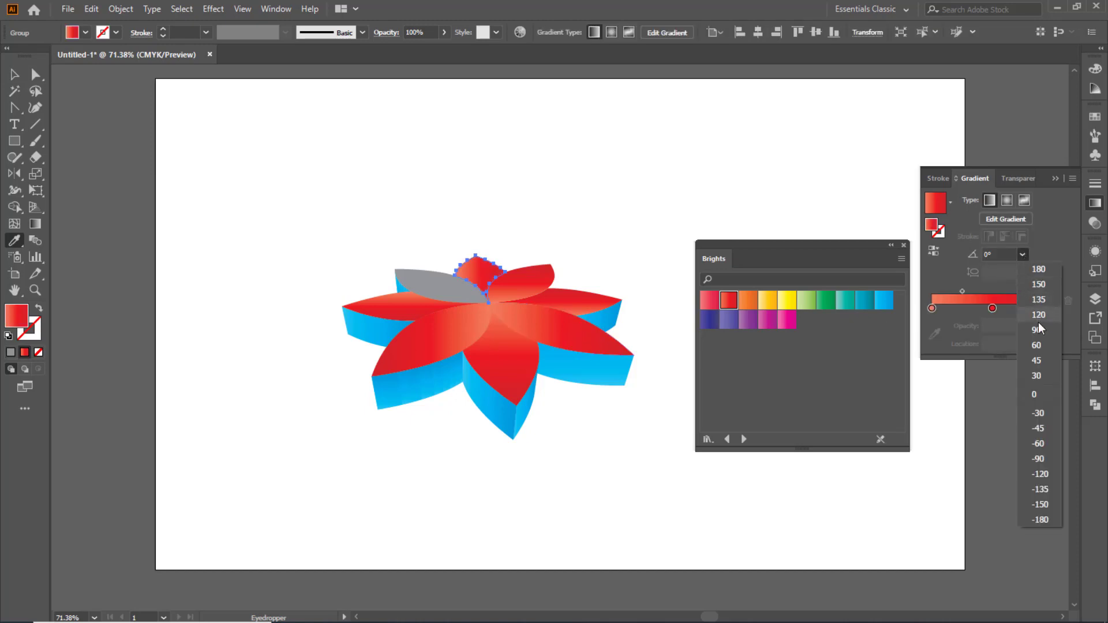
left_click(1038, 330)
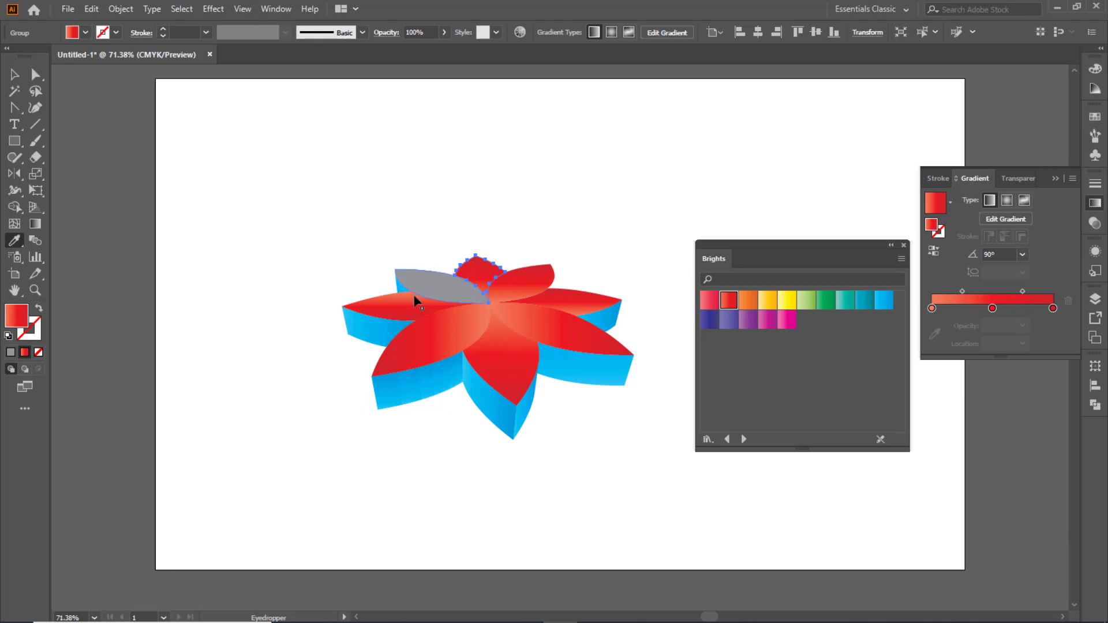
Give the last grey petal top the red gradient at 0°, then deselect
key("v")
left_click(430, 287)
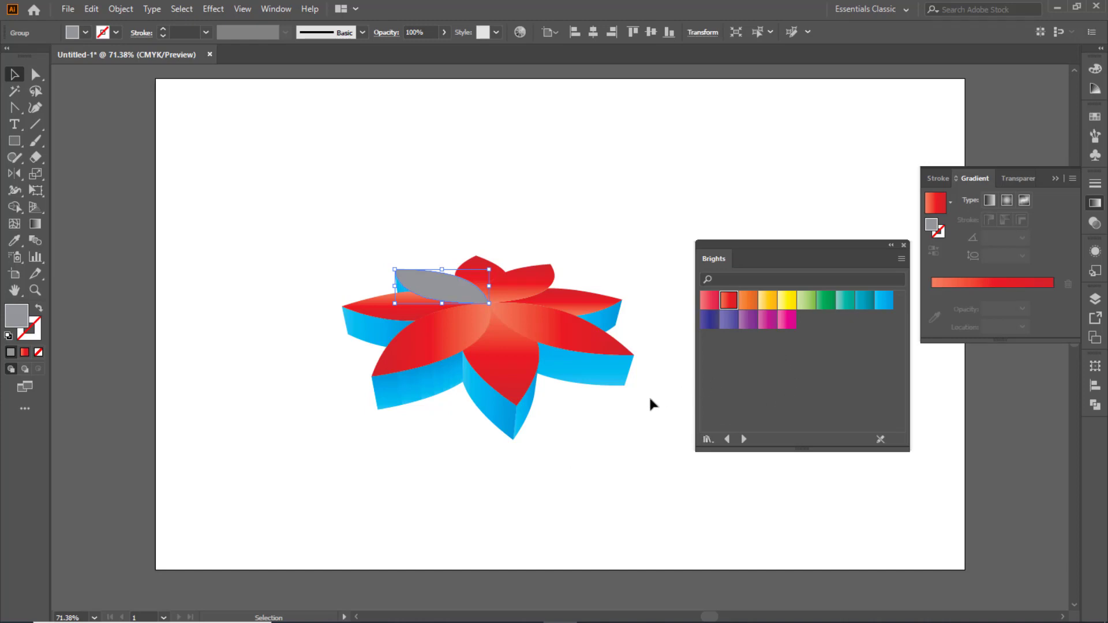
key("i")
left_click(511, 369)
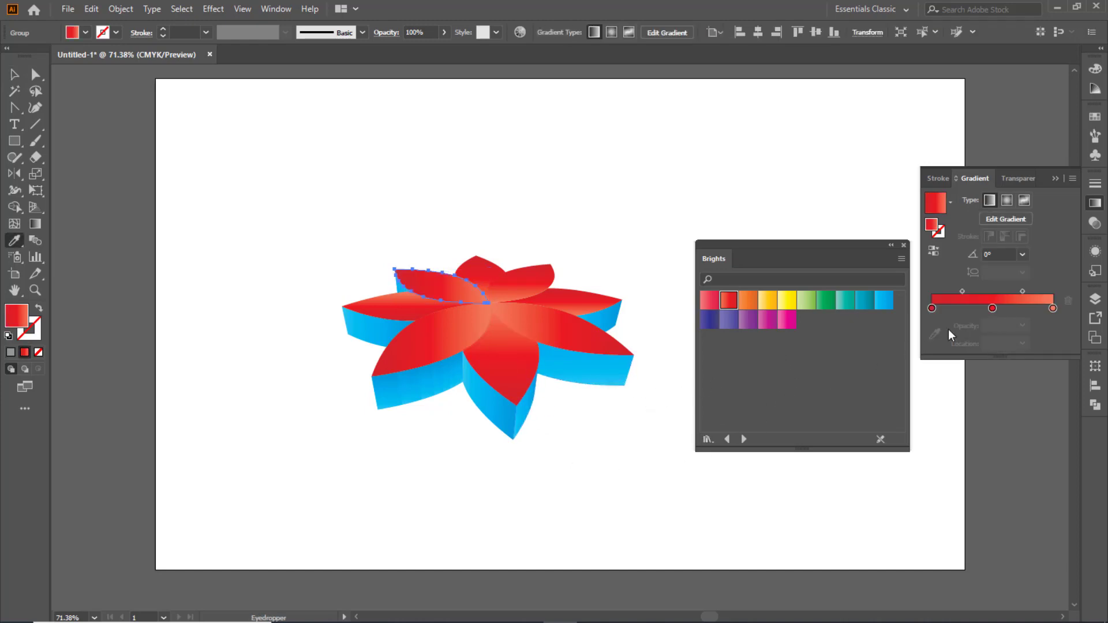
left_click(1023, 255)
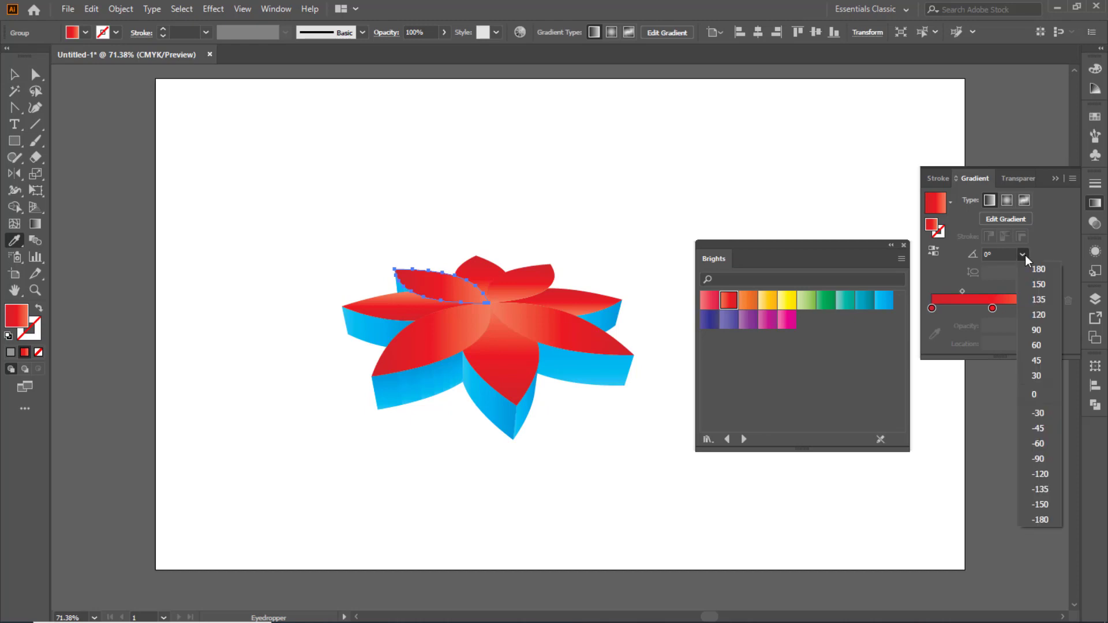
left_click(1038, 330)
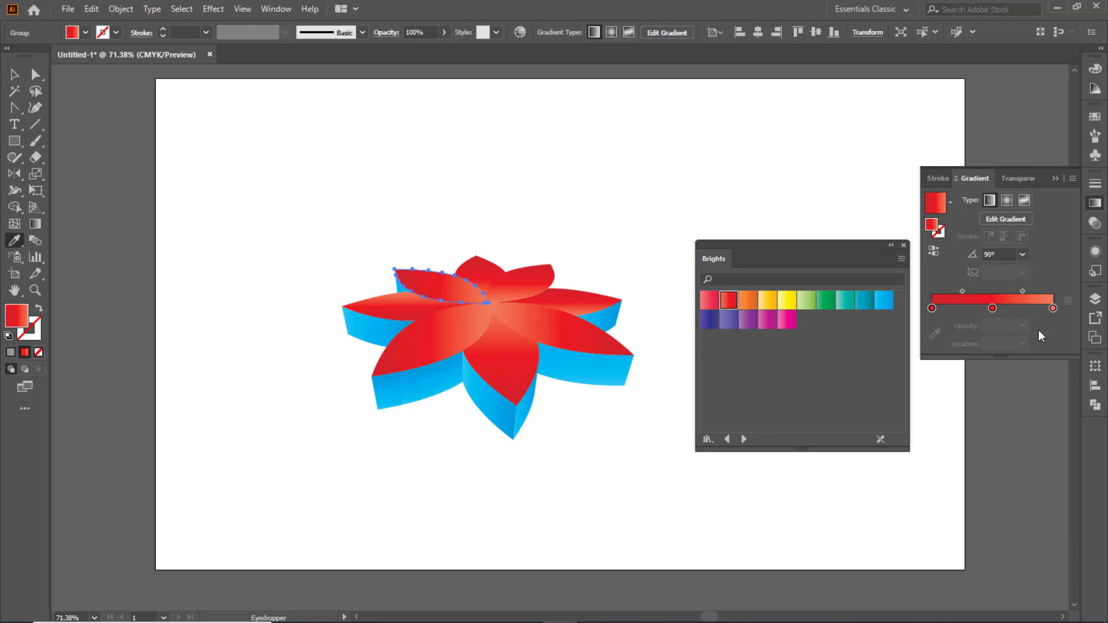
left_click(1023, 254)
left_click(1037, 392)
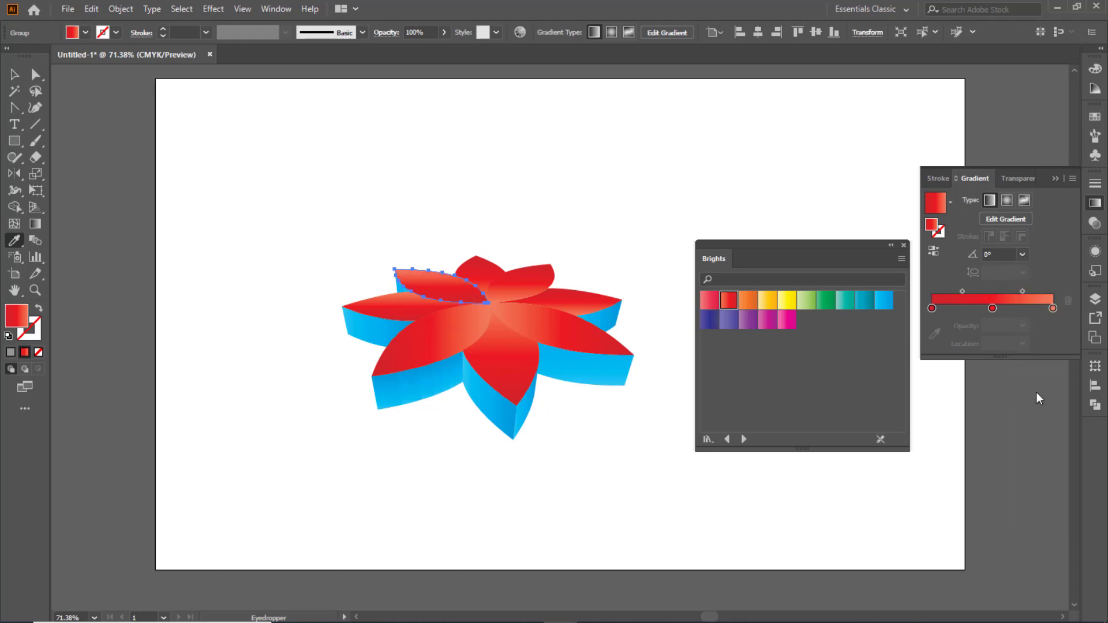
left_click(15, 74)
left_click(287, 437)
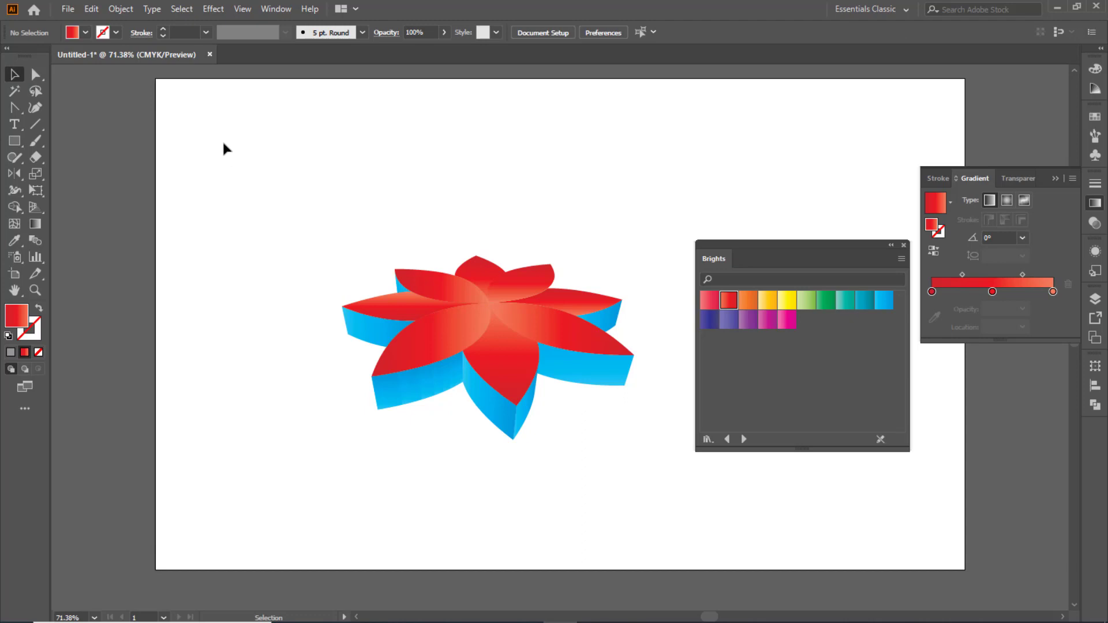
Select the red petal tops all around the flower
left_click(502, 370)
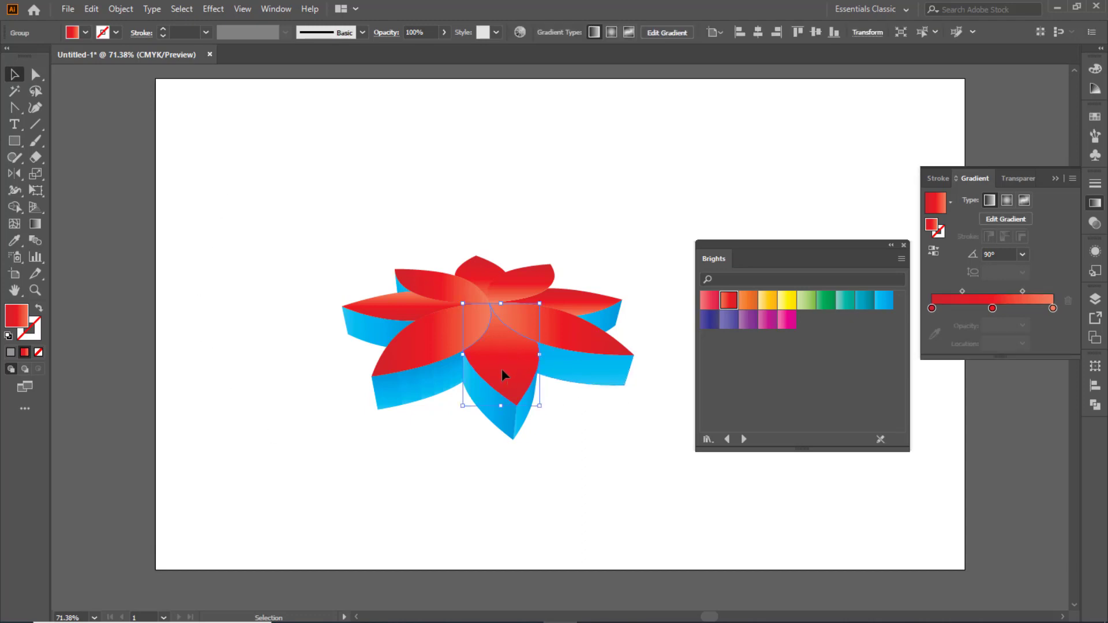
left_click(429, 348, "shift")
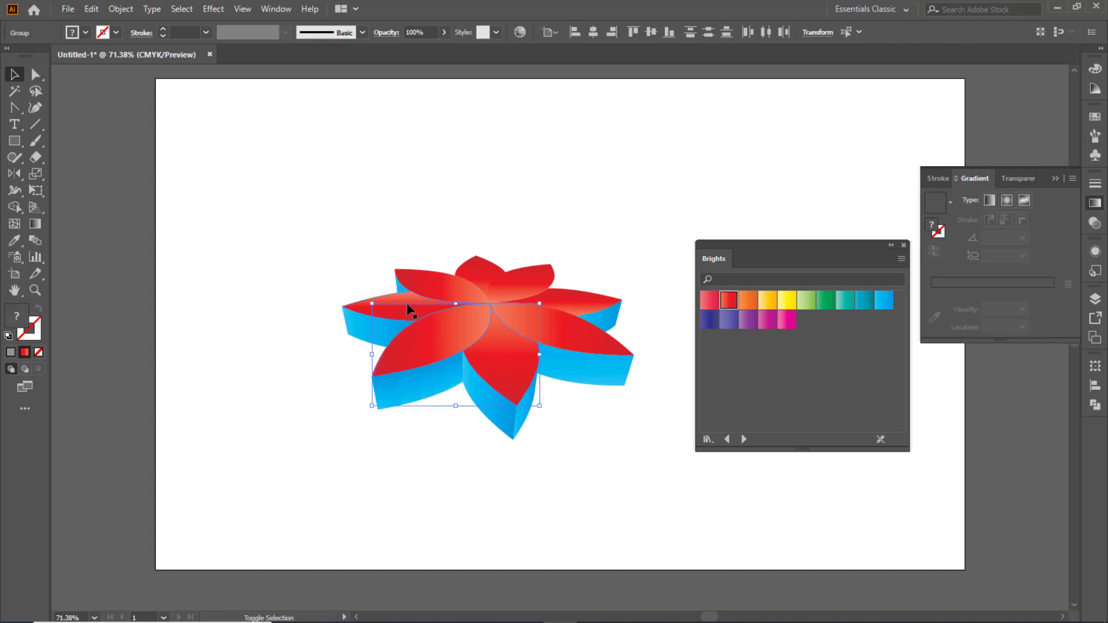
left_click(442, 283, "shift")
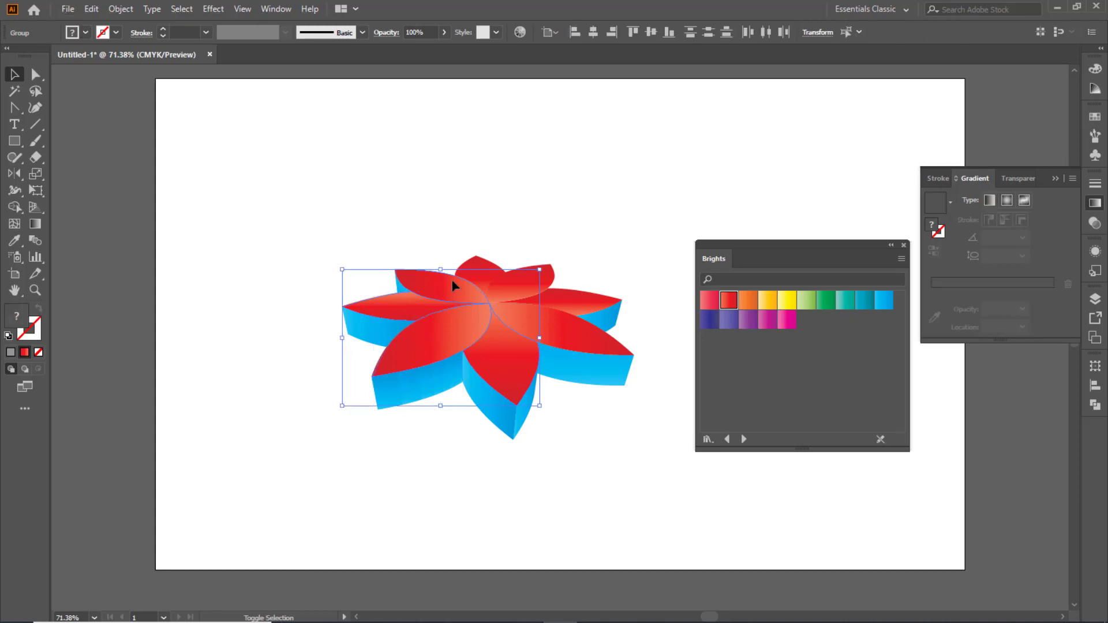
left_click(483, 274, "shift")
left_click(521, 290, "shift")
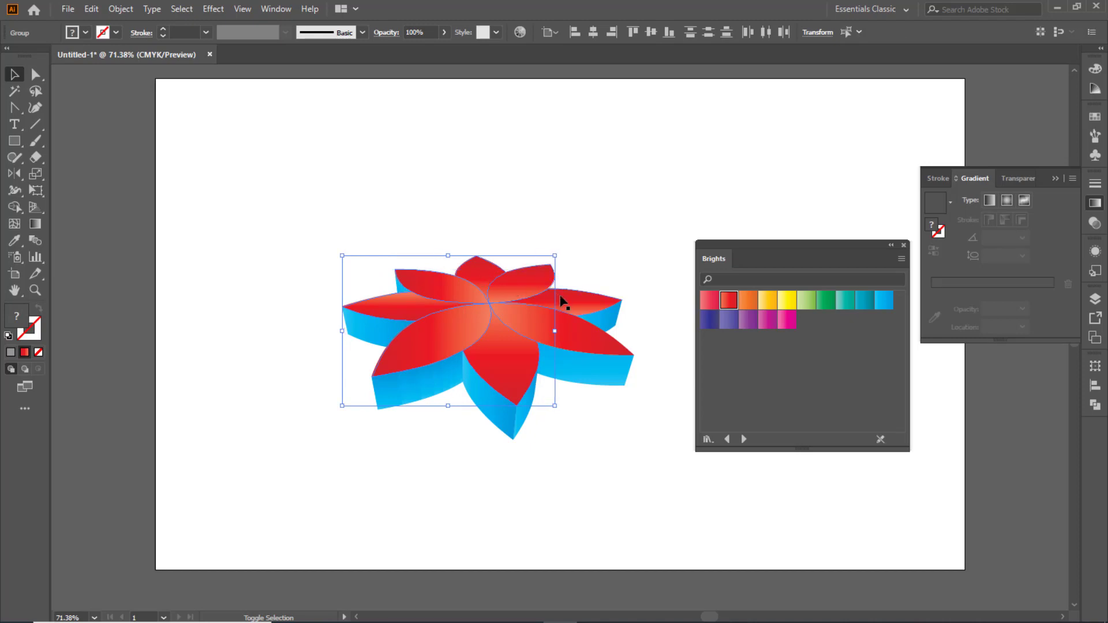
left_click(571, 303, "shift")
left_click(567, 338, "shift")
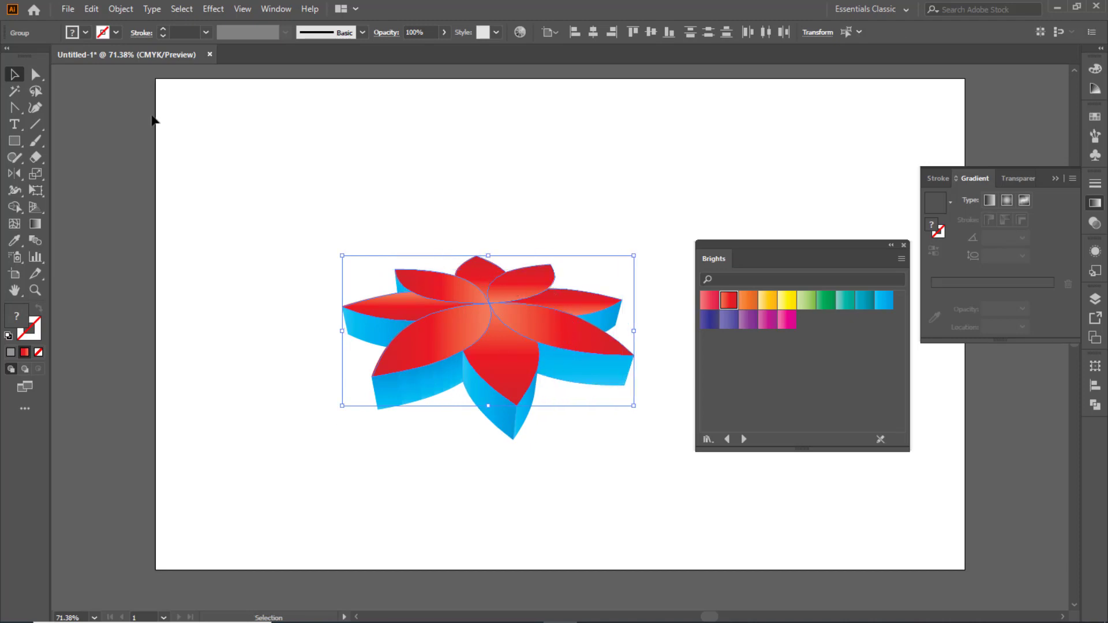
Create a -2 px inward Offset Path copy of the selected petal tops
left_click(120, 9)
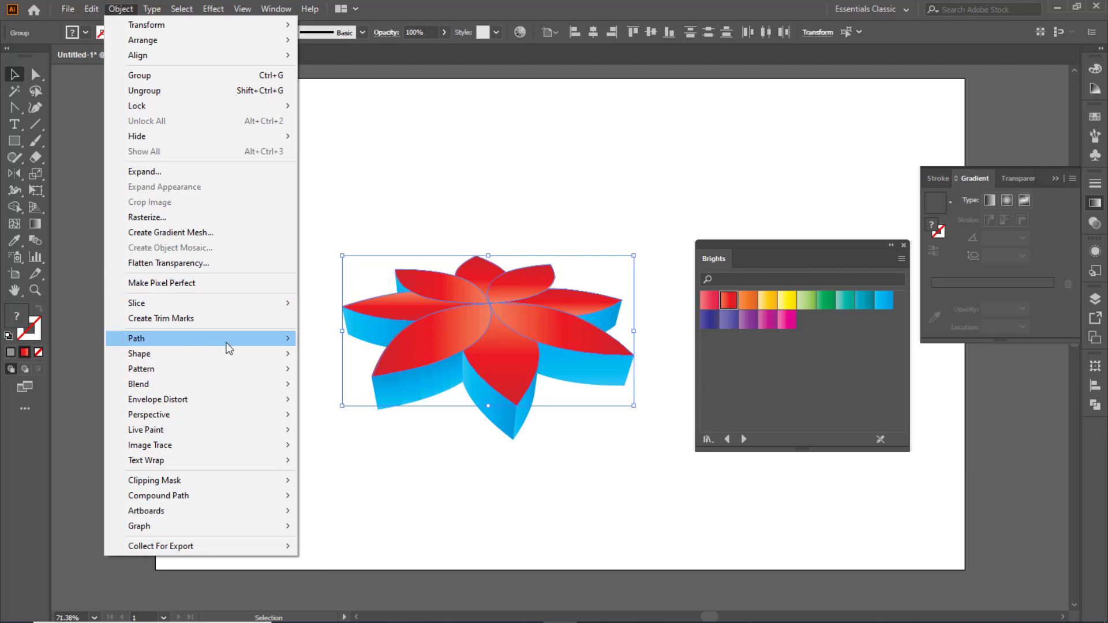
mouse_move(137, 338)
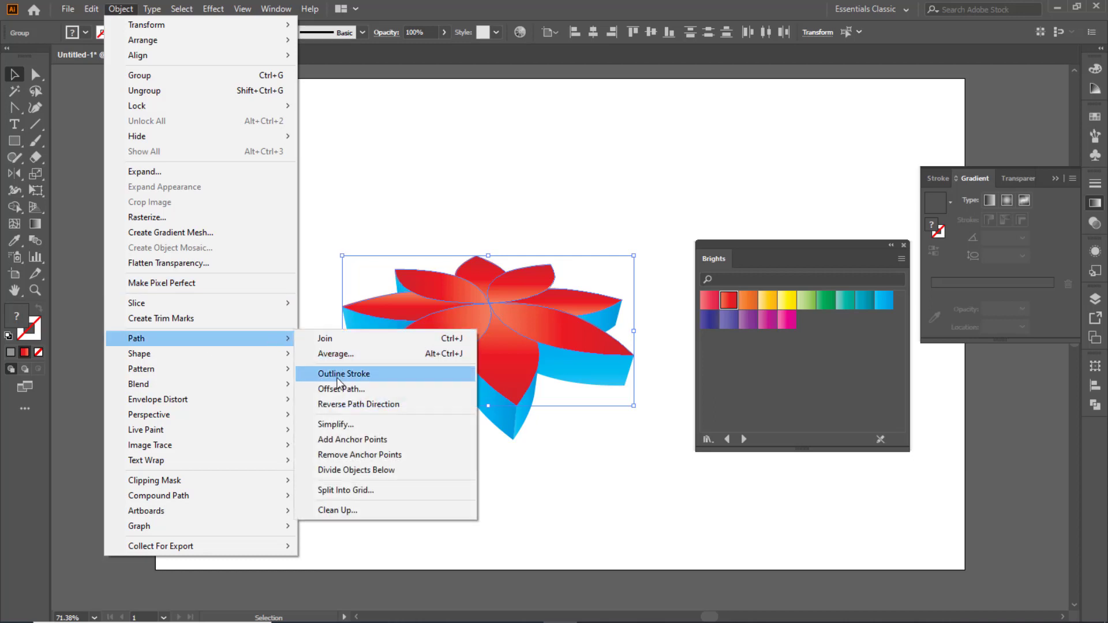
left_click(329, 388)
type("-2p")
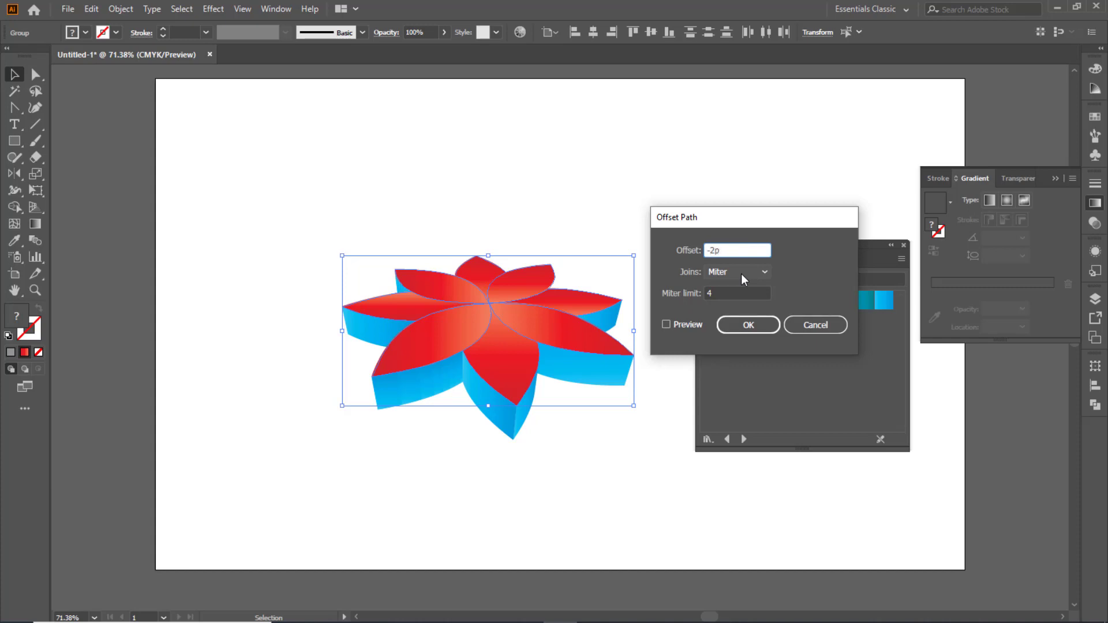
type("x")
left_click(666, 324)
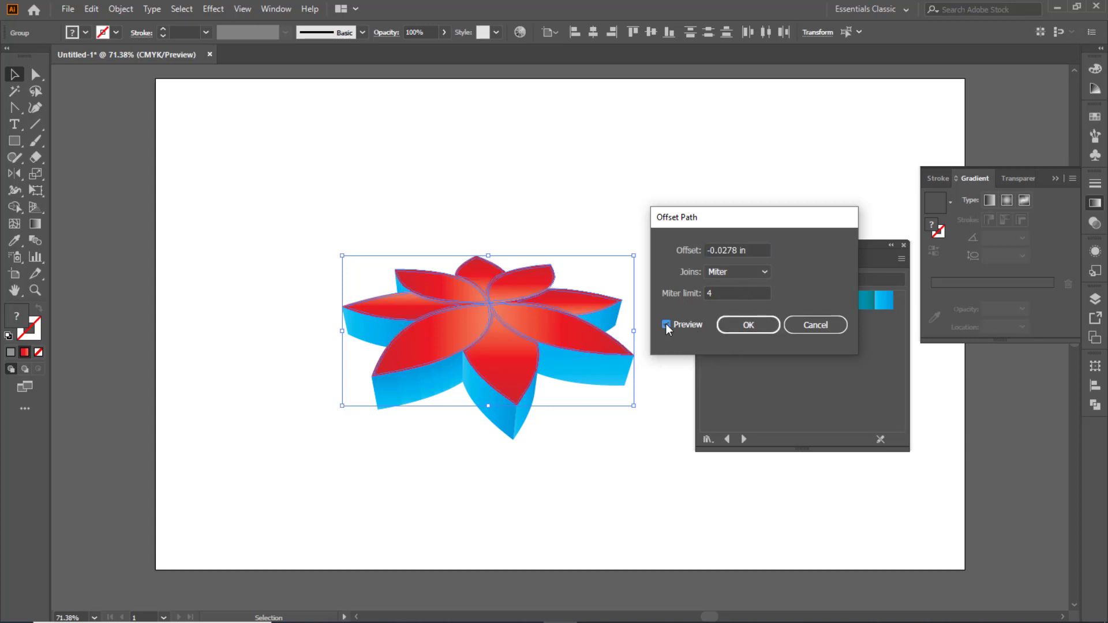
left_click(739, 325)
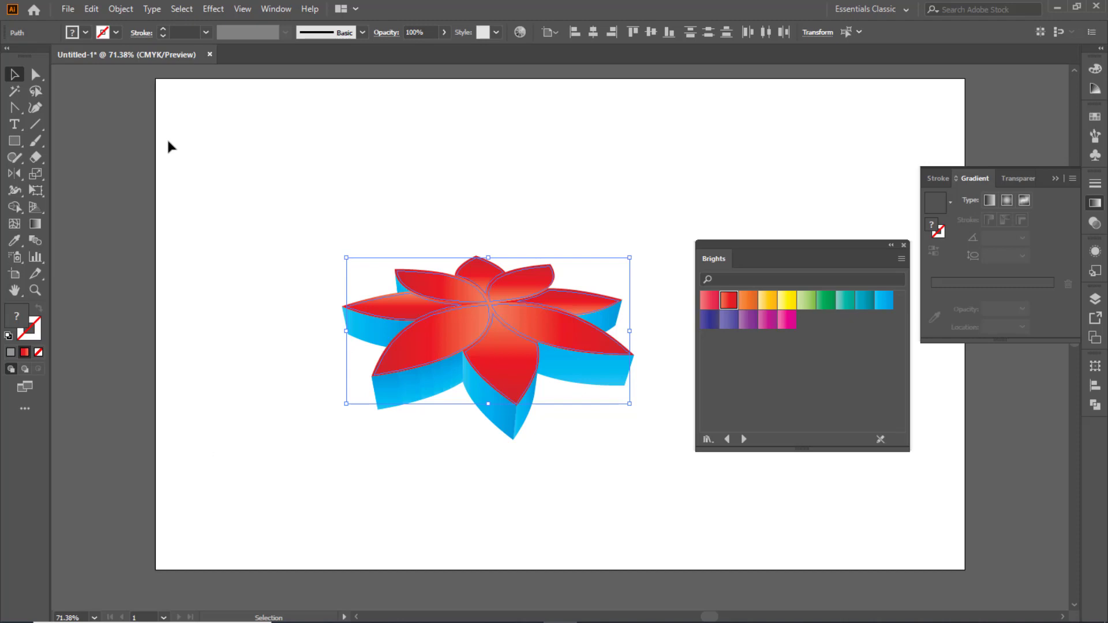
Apply the 50% grey stroke swatch to the inset petal copies, then deselect
left_click(116, 32)
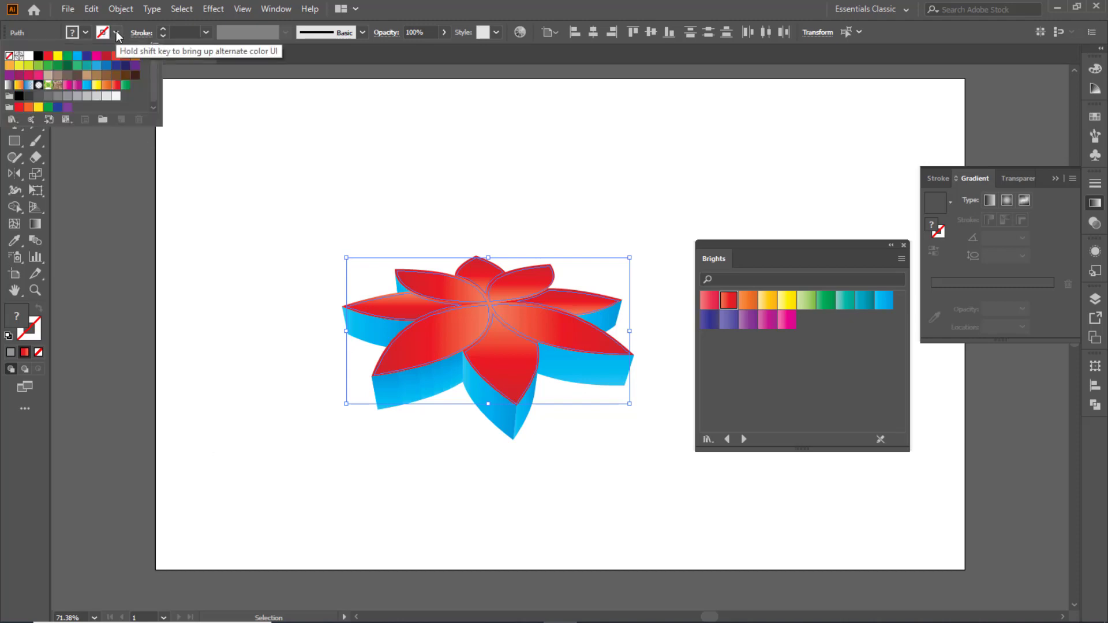
left_click(67, 99)
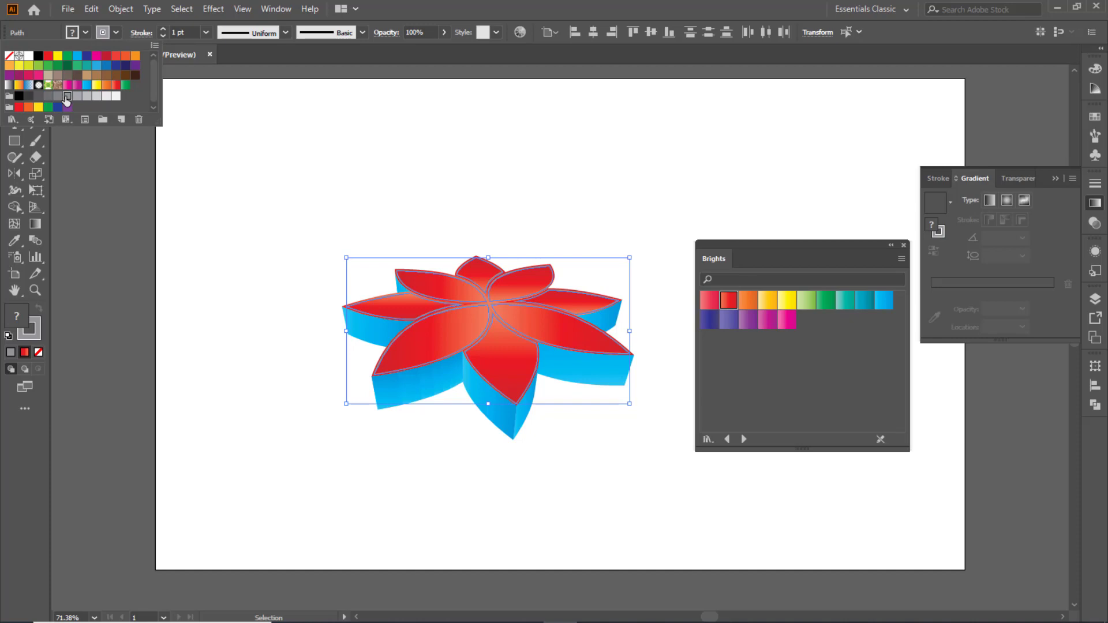
left_click(85, 140)
left_click(283, 328)
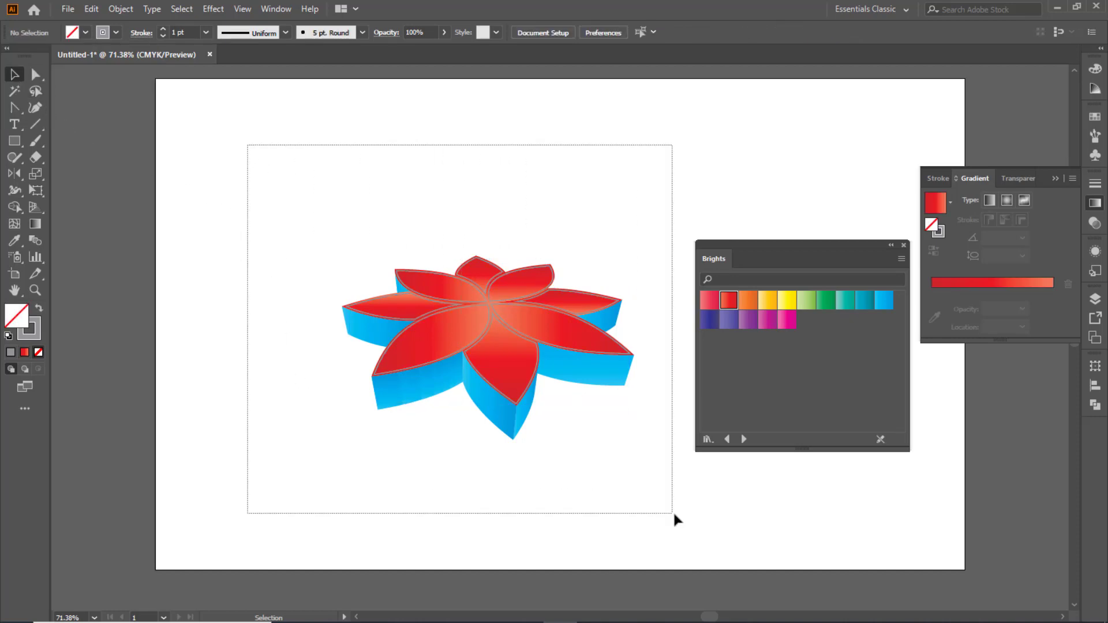
left_click_drag(247, 144, 673, 514)
left_click(581, 498)
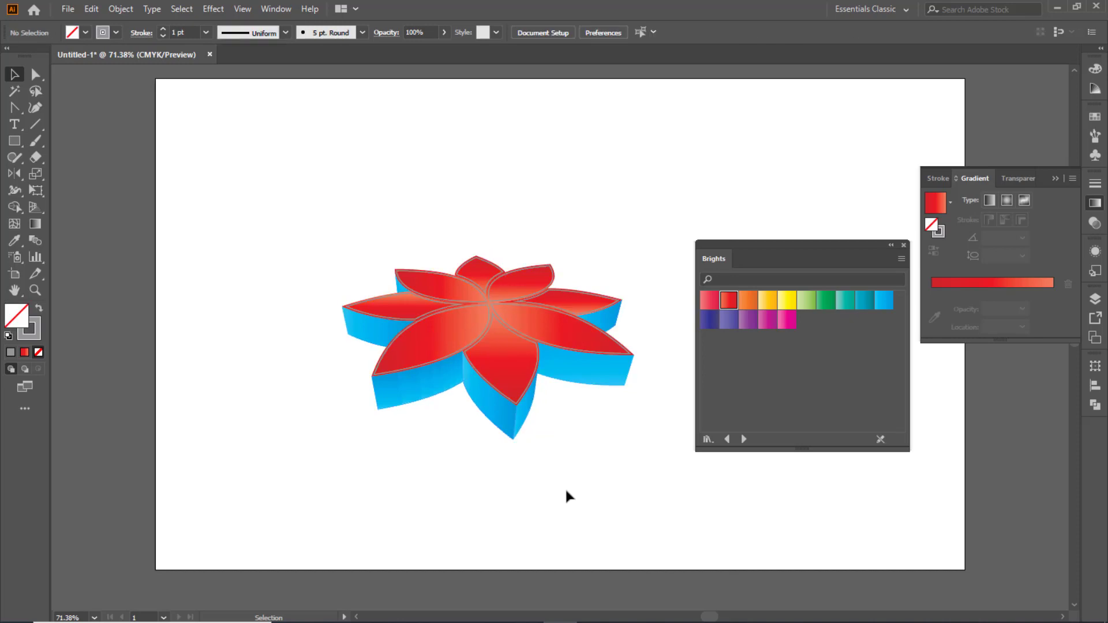
Change the stroke of all eight inset petal tops from grey to White
left_click(502, 367)
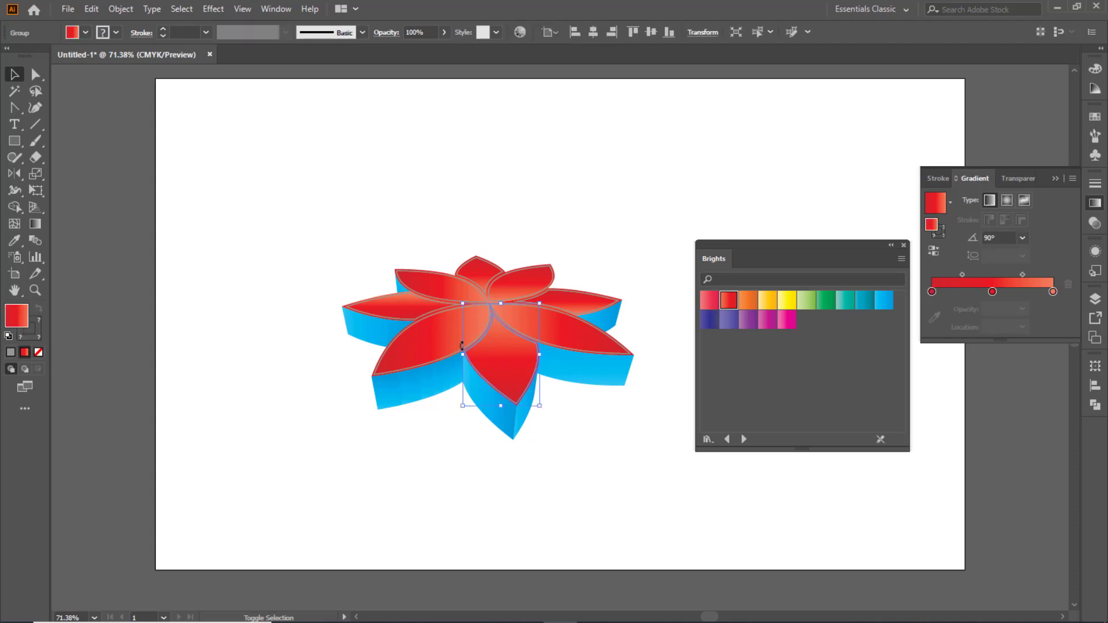
left_click(440, 335, "shift")
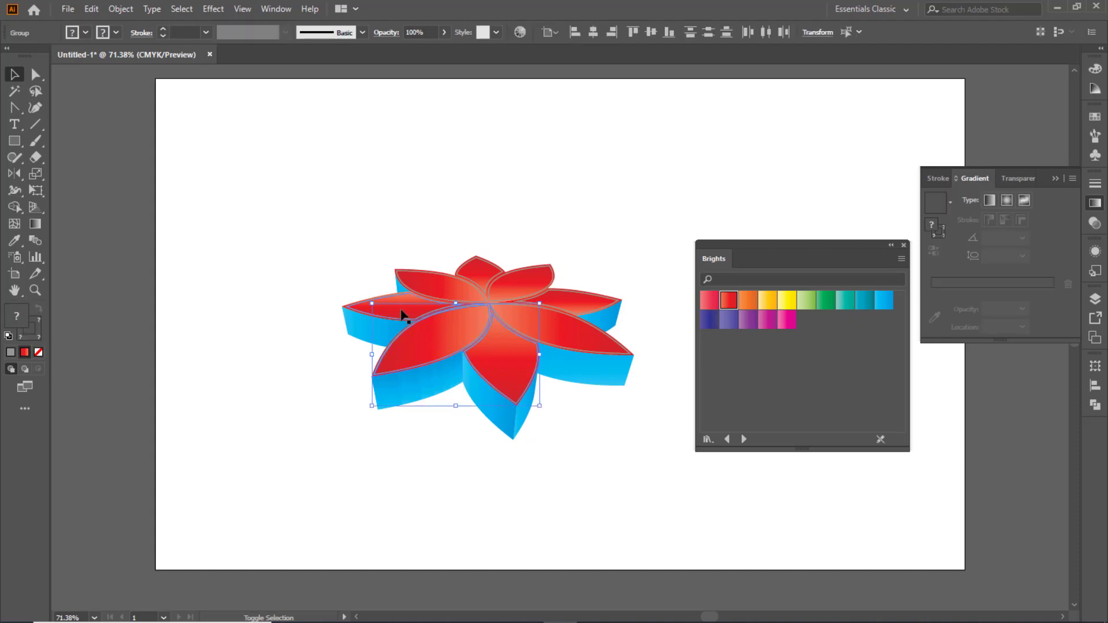
left_click(403, 312, "shift")
left_click(586, 346, "shift")
left_click(568, 299, "shift")
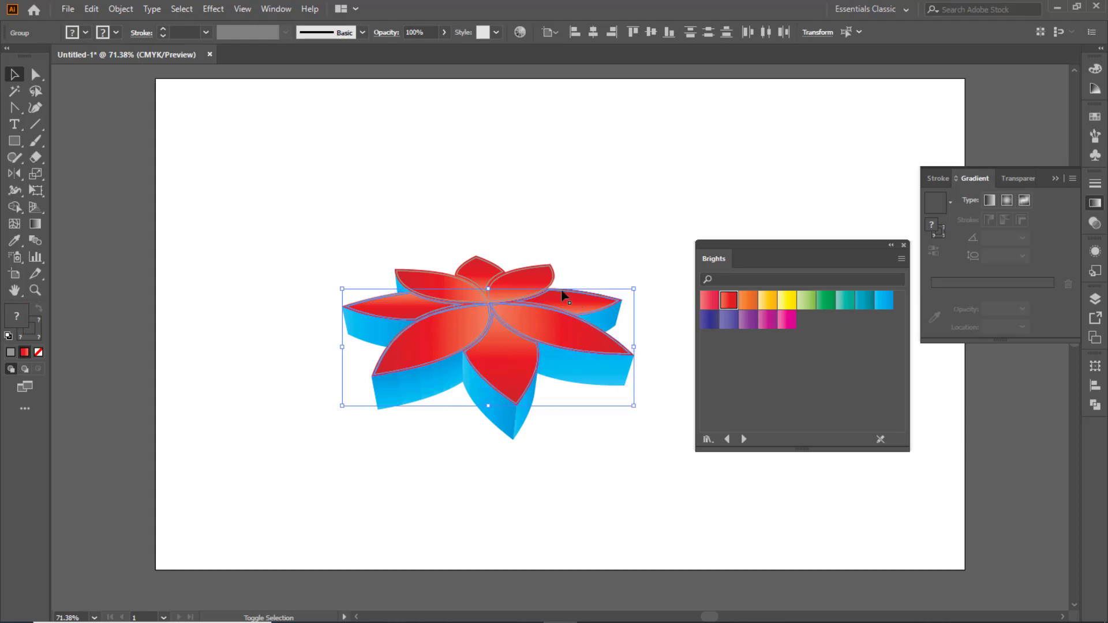
left_click(534, 277, "shift")
left_click(483, 272, "shift")
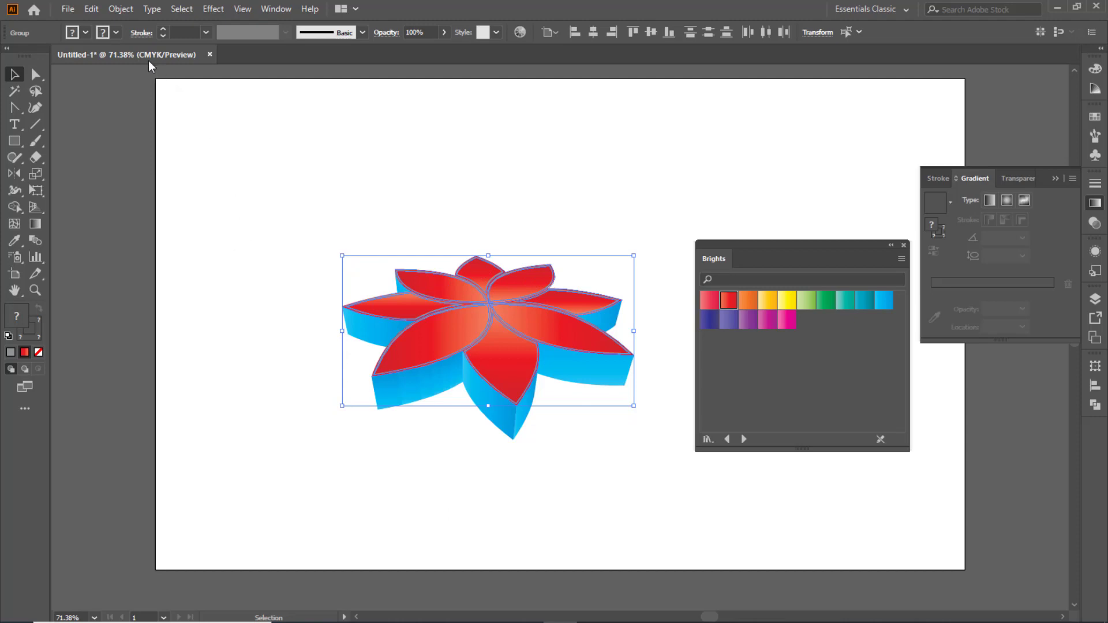
left_click(114, 32)
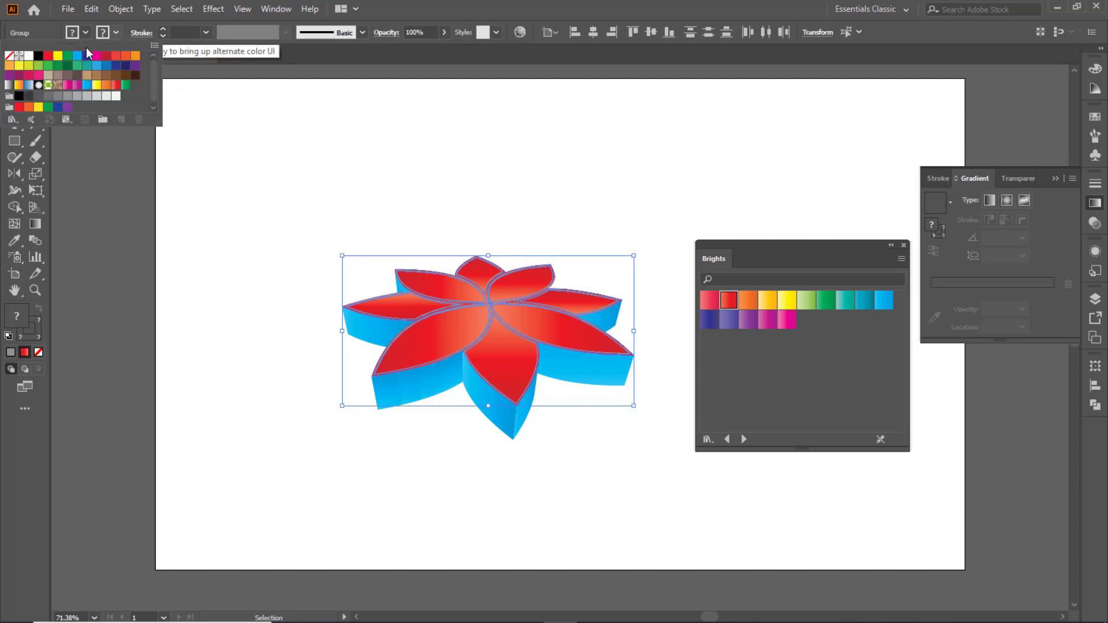
left_click(27, 60)
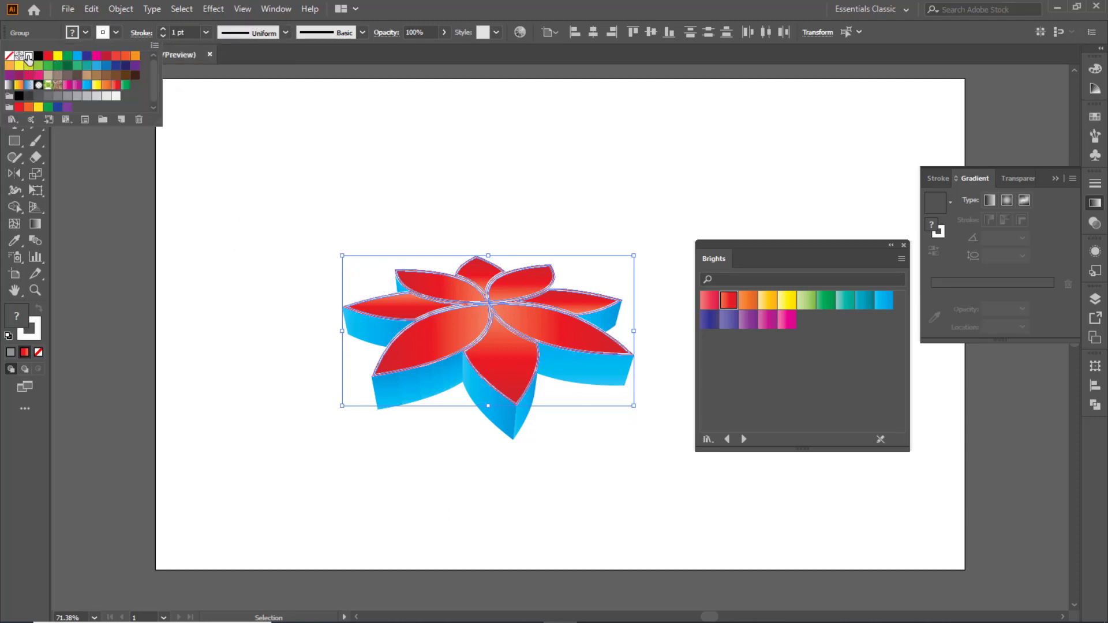
left_click(246, 376)
left_click(372, 512)
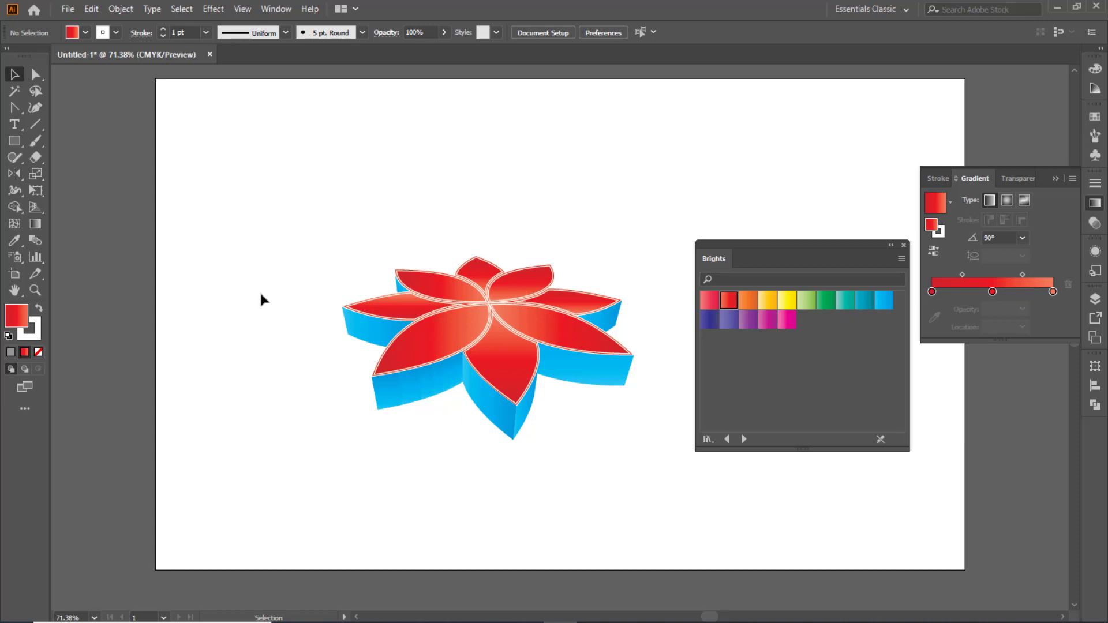
Try a Red Orange fill with a Yellow, then white, stroke on the whole flower
left_click_drag(257, 155, 685, 541)
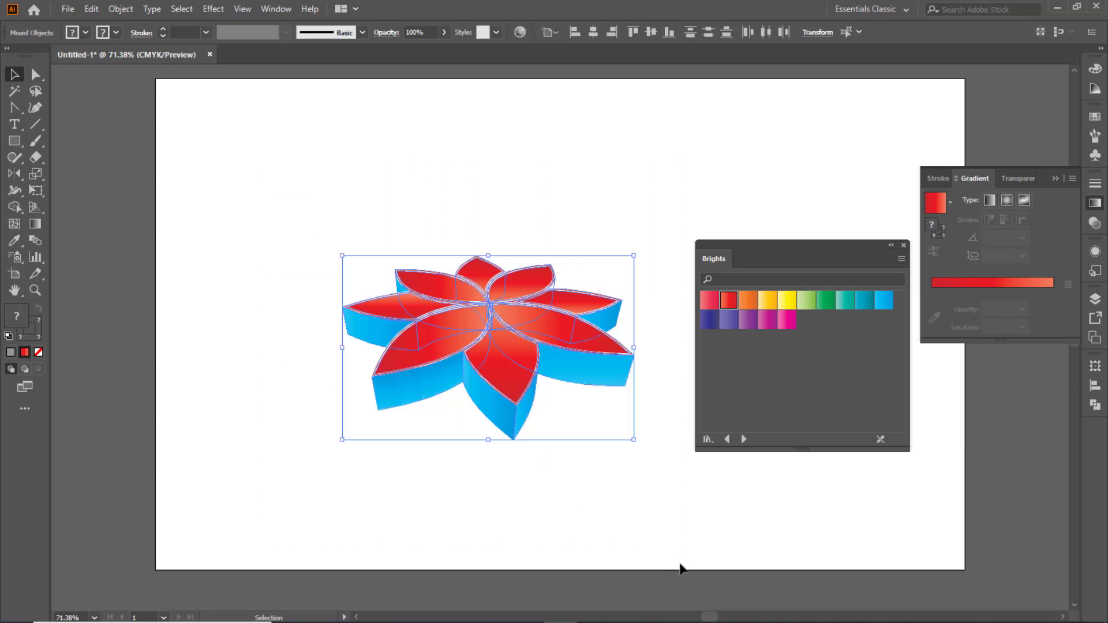
left_click_drag(841, 248, 849, 189)
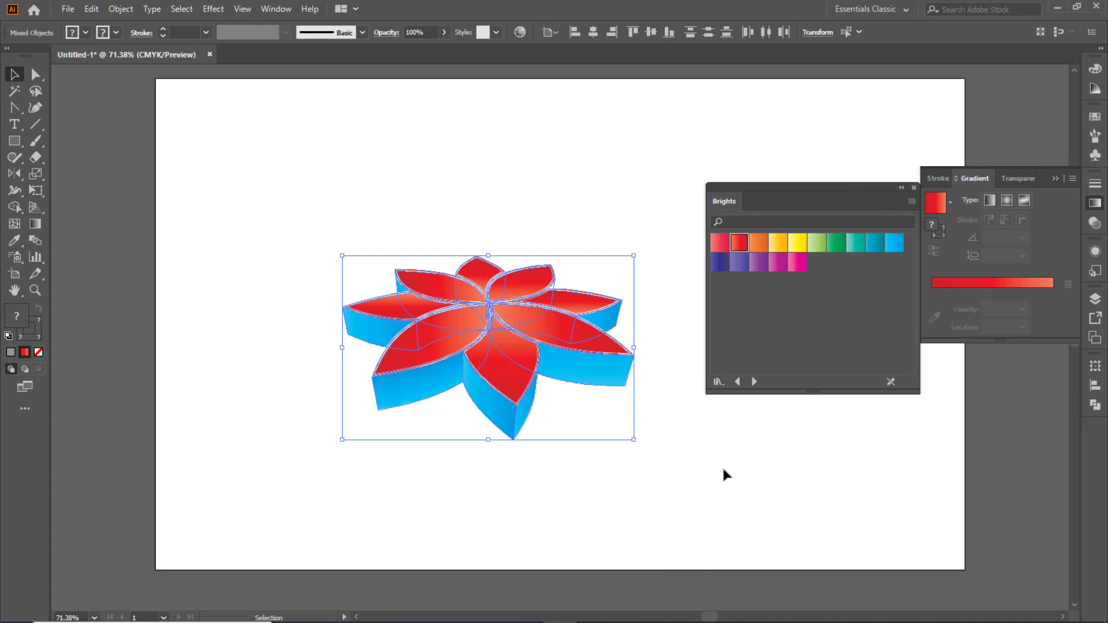
left_click(116, 33)
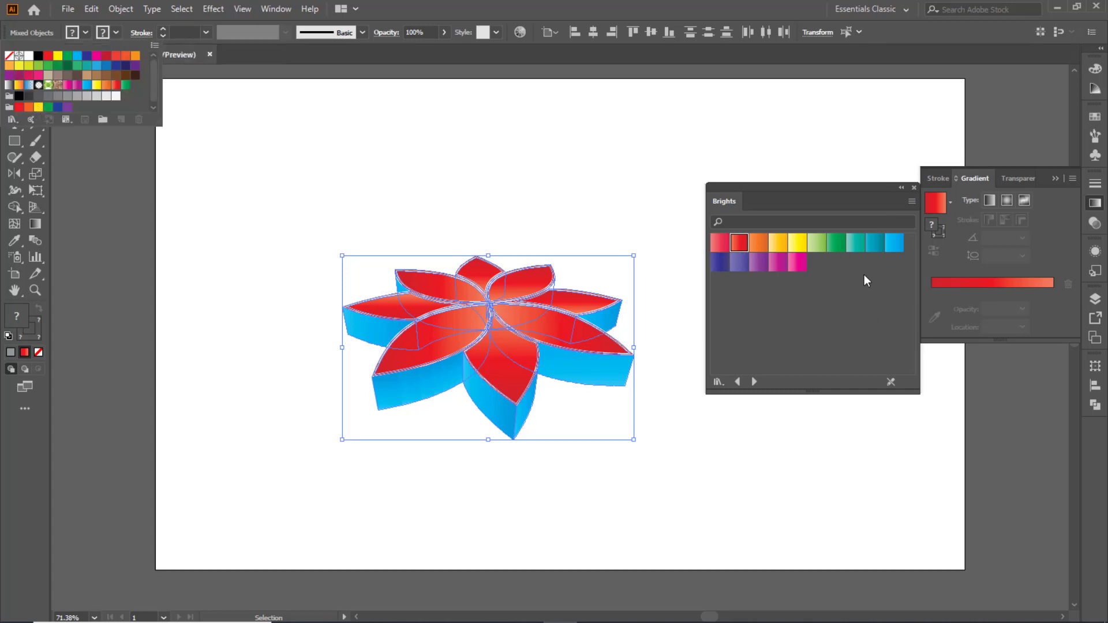
left_click(737, 244)
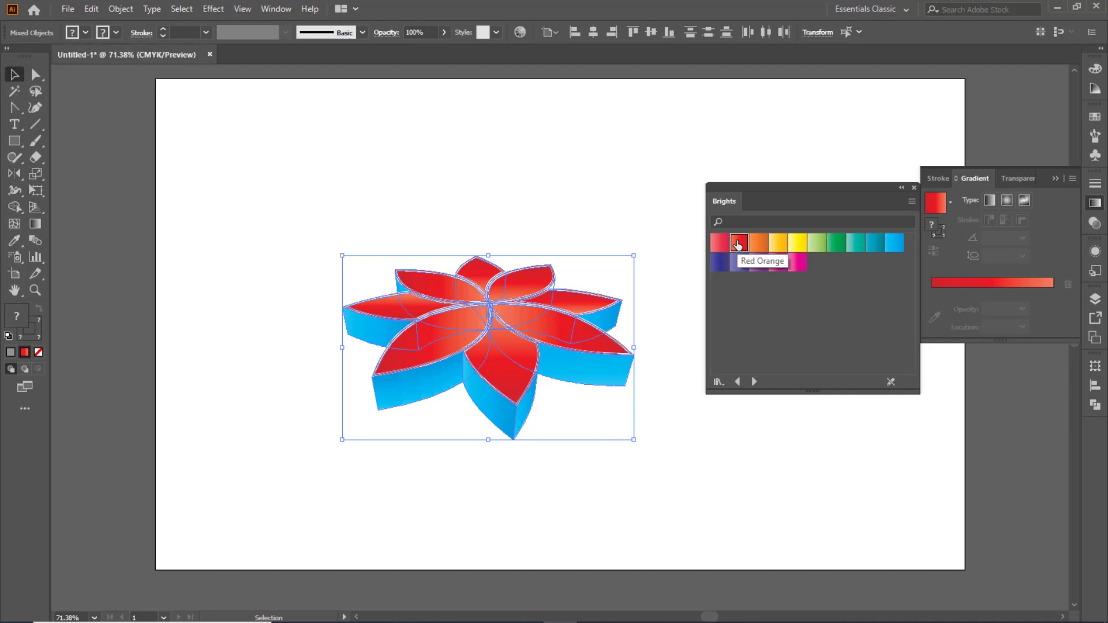
left_click(738, 244)
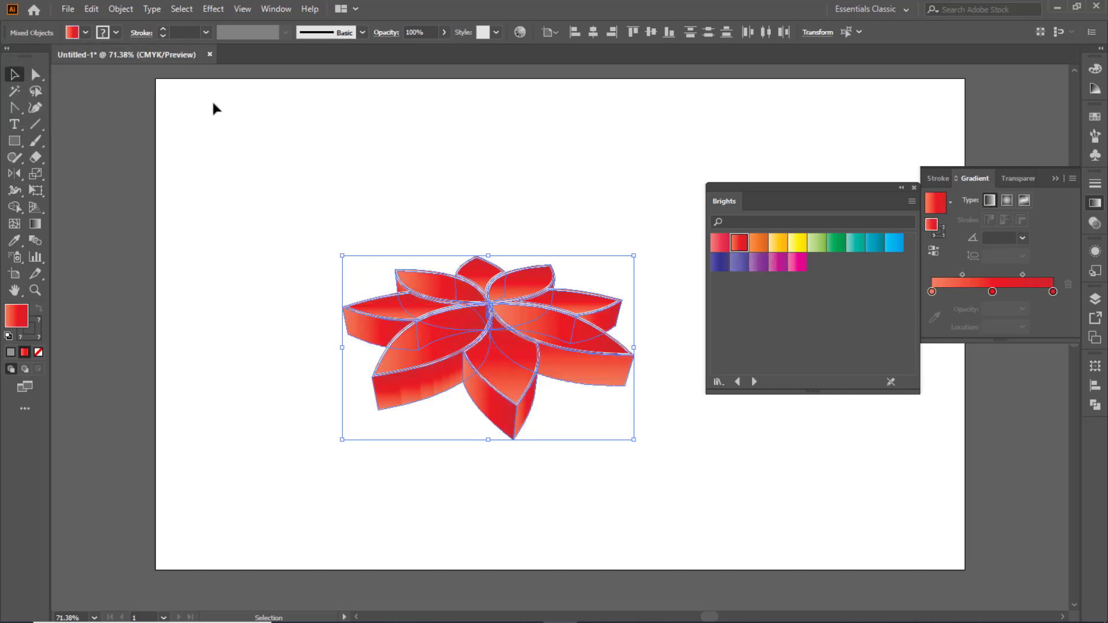
left_click(115, 33)
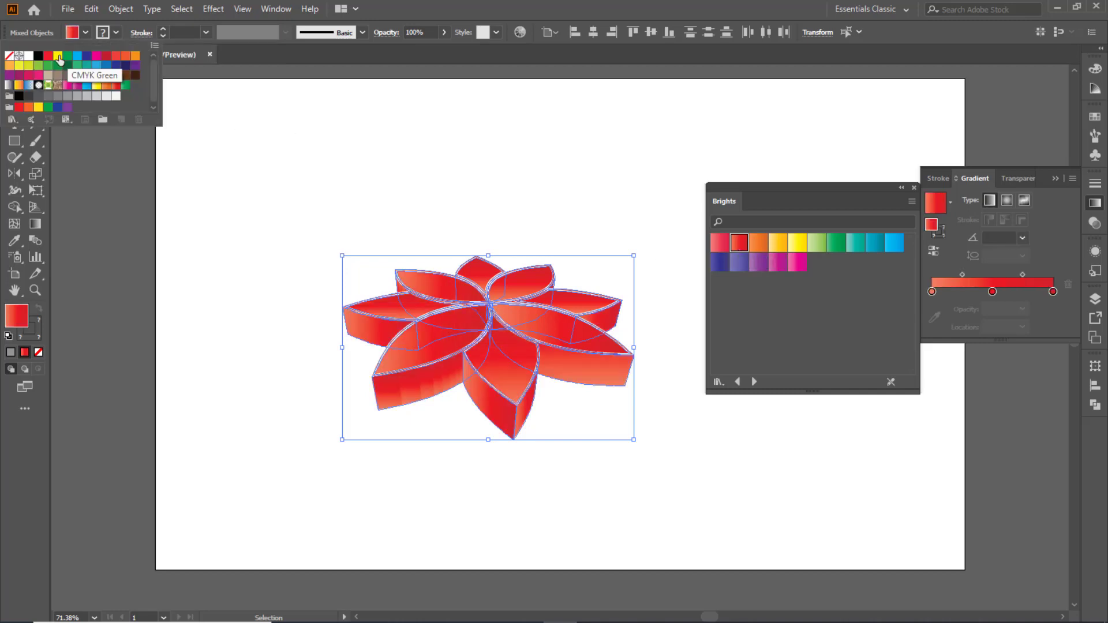
left_click(58, 56)
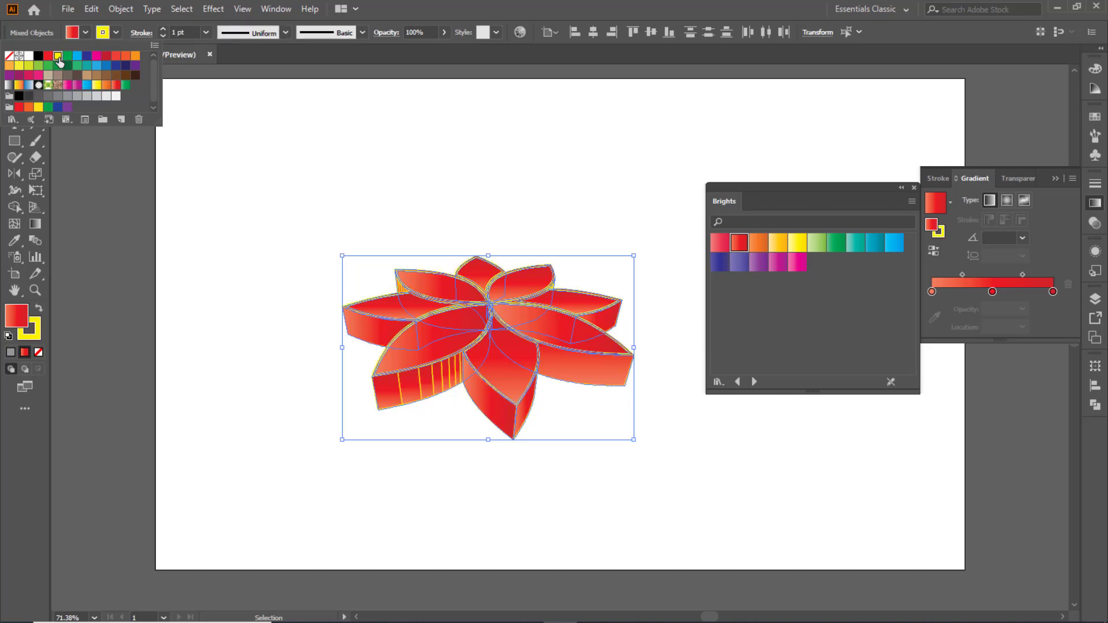
left_click(106, 97)
left_click(290, 373)
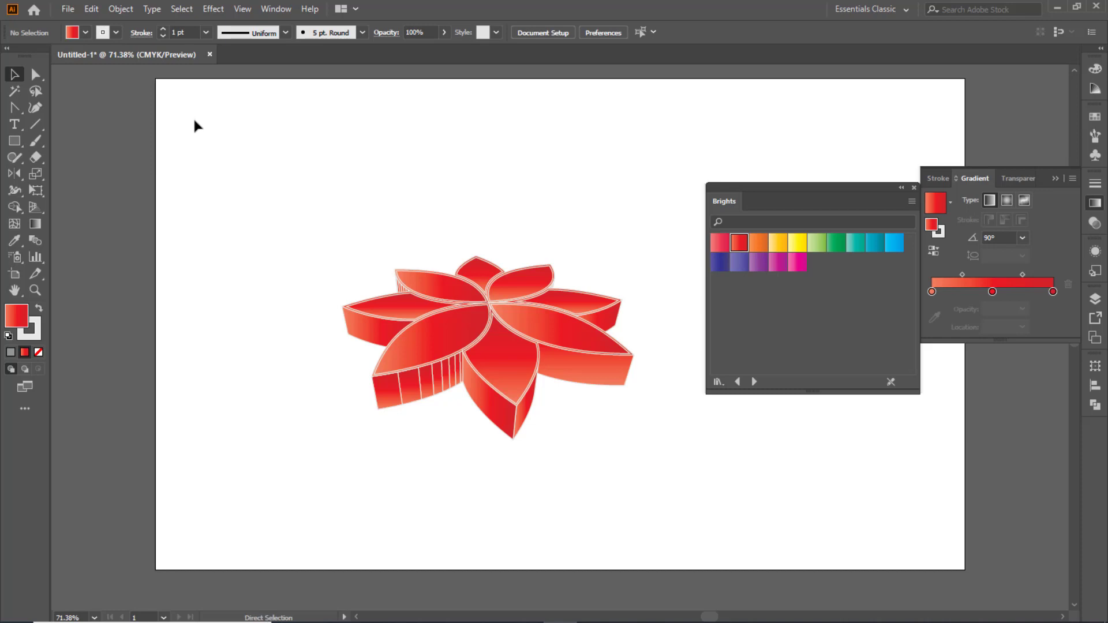
Undo the trial red fill to restore the flower's blue sides
key("ctrl+a")
key("ctrl+z")
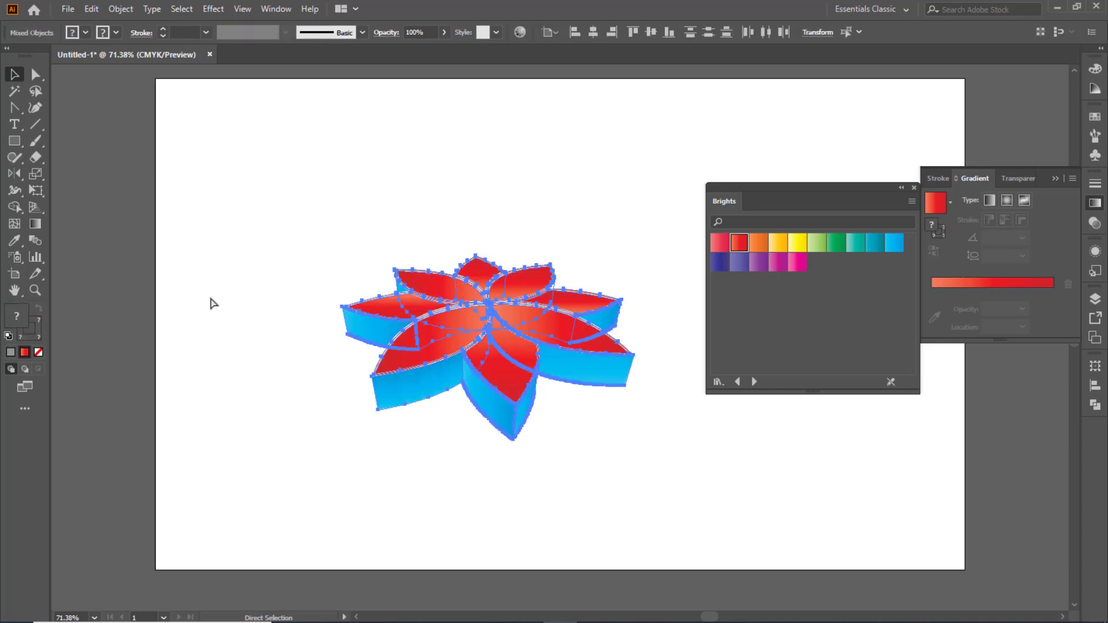
left_click(252, 330)
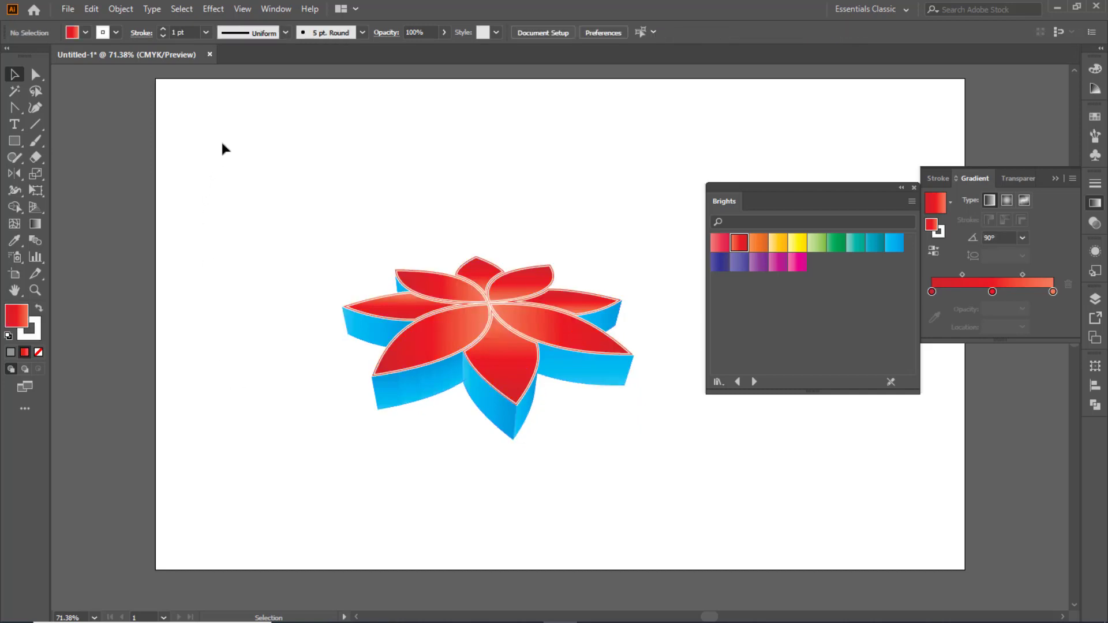
left_click_drag(221, 149, 660, 542)
left_click(750, 512)
Close the Brights swatch panel and collapse the Gradient panel
left_click_drag(815, 189, 803, 195)
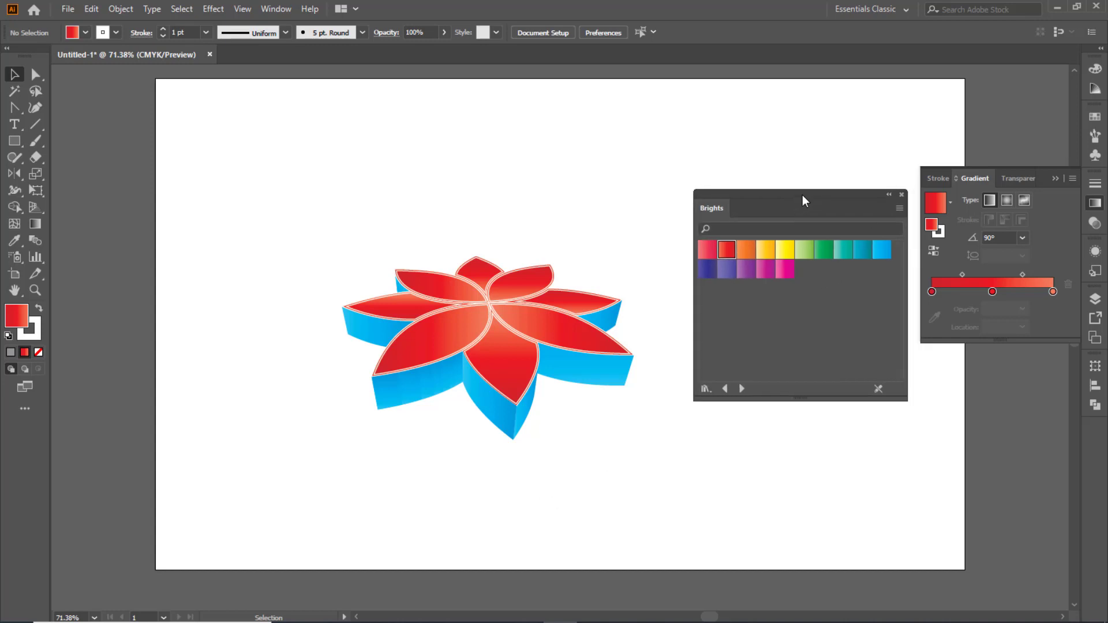
left_click(901, 194)
left_click(1054, 179)
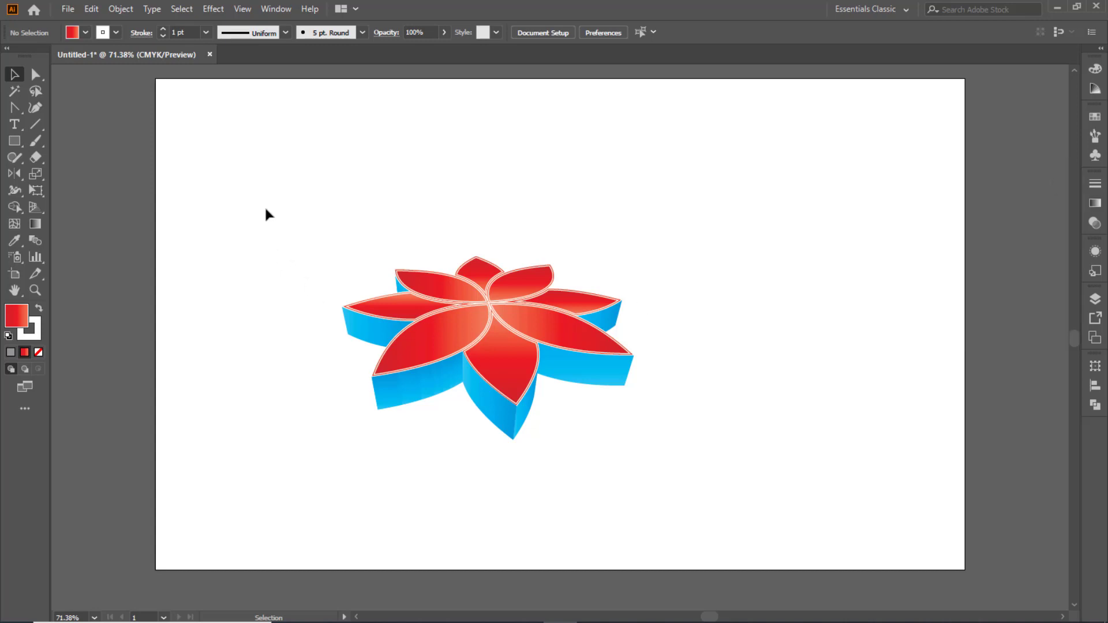
left_click_drag(264, 206, 649, 477)
Centre the flower on the artboard and scale it to about 7 in wide
left_click_drag(503, 351, 601, 365)
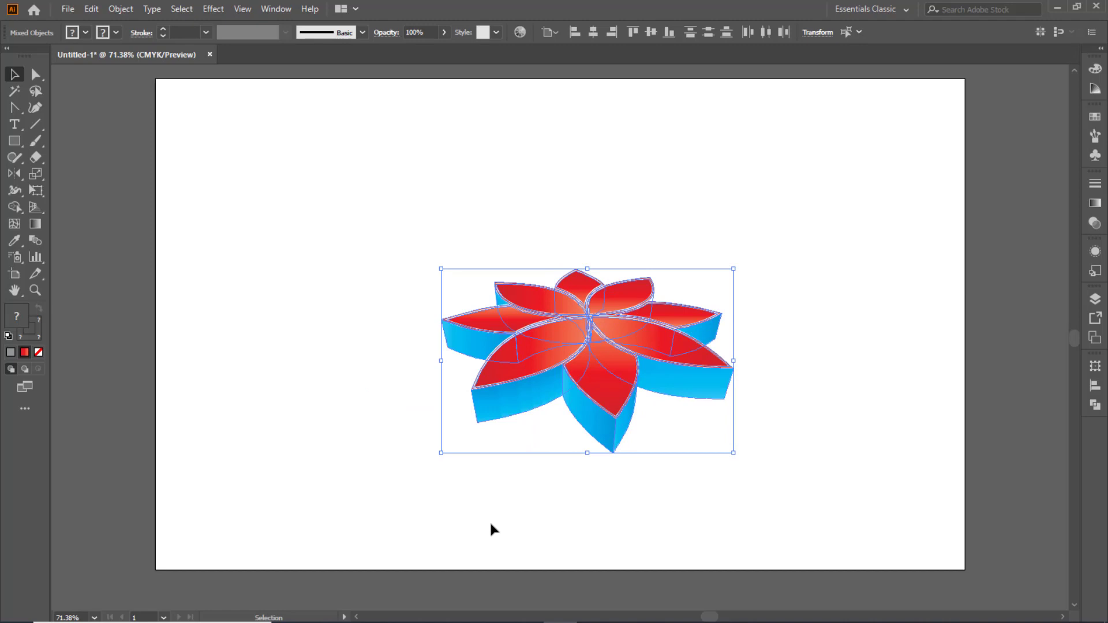
left_click(454, 513)
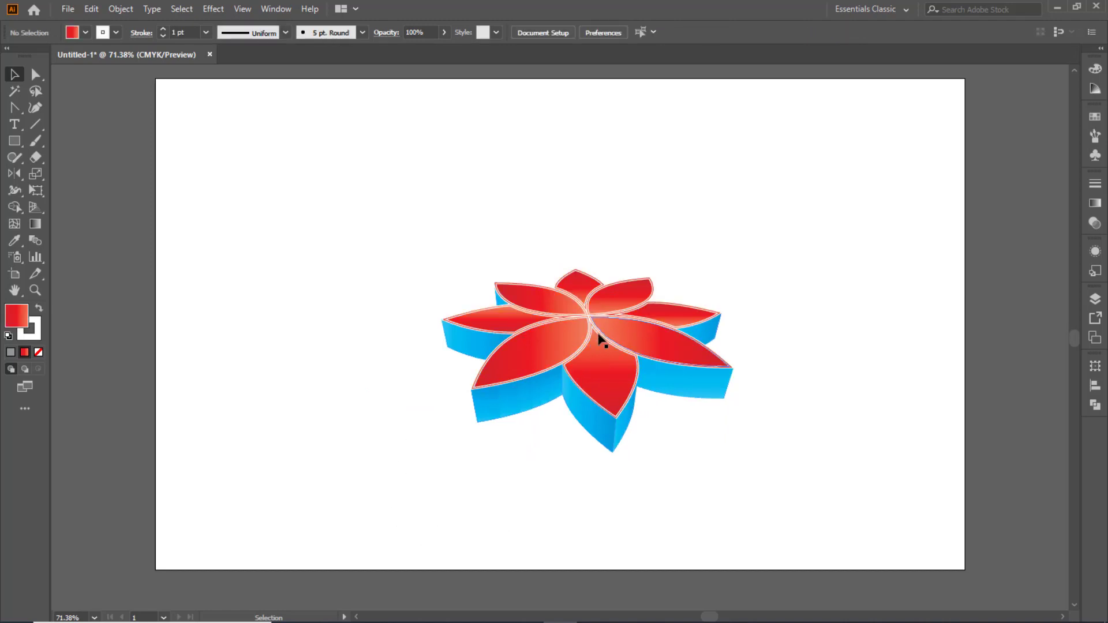
left_click_drag(401, 205, 860, 508)
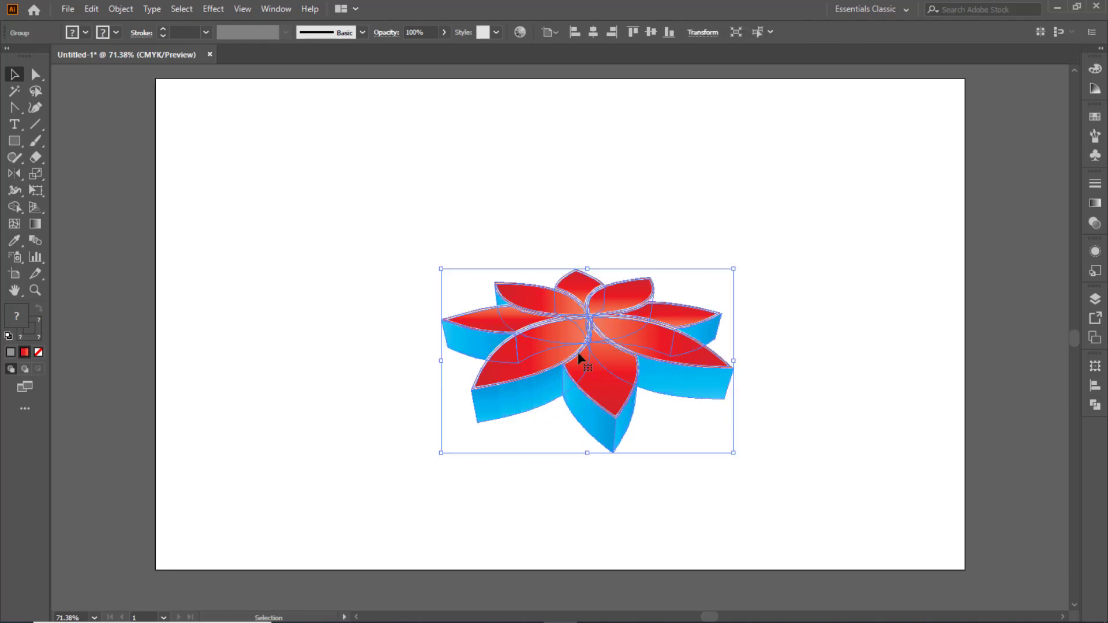
left_click_drag(577, 353, 545, 335)
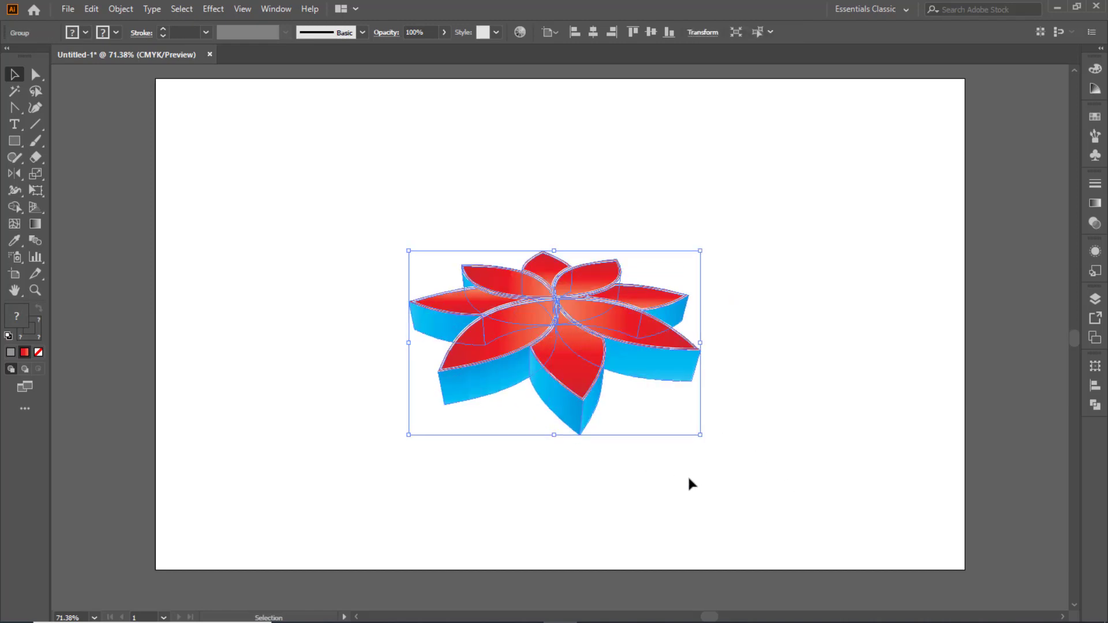
left_click_drag(700, 436, 789, 503)
left_click(907, 409)
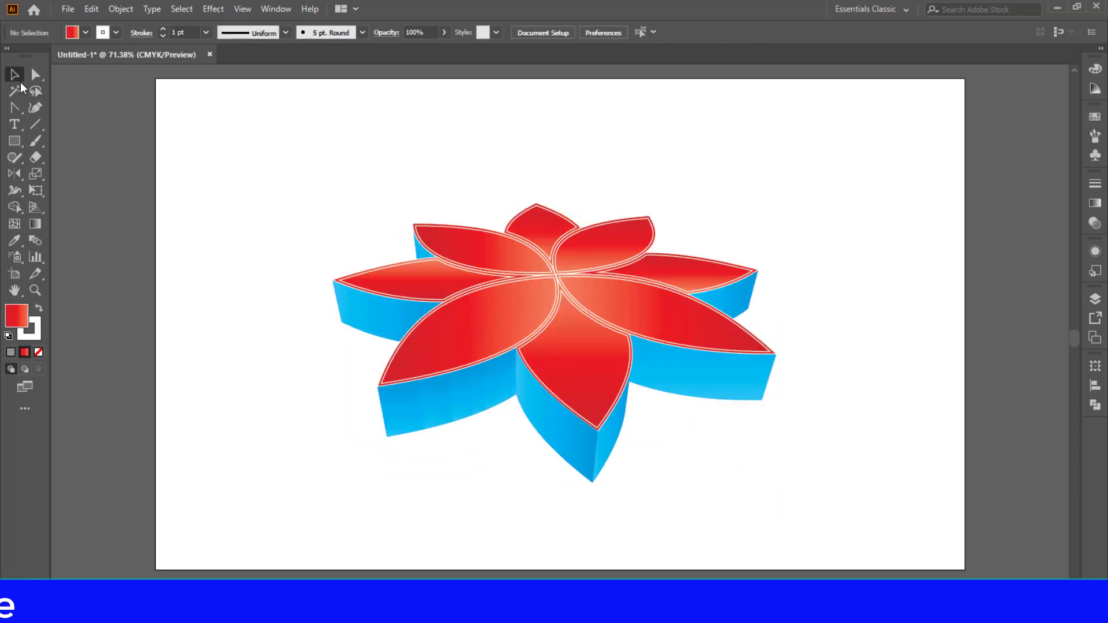
Draw an artboard-sized rectangle filled with the White, Black gradient preset
left_click(14, 142)
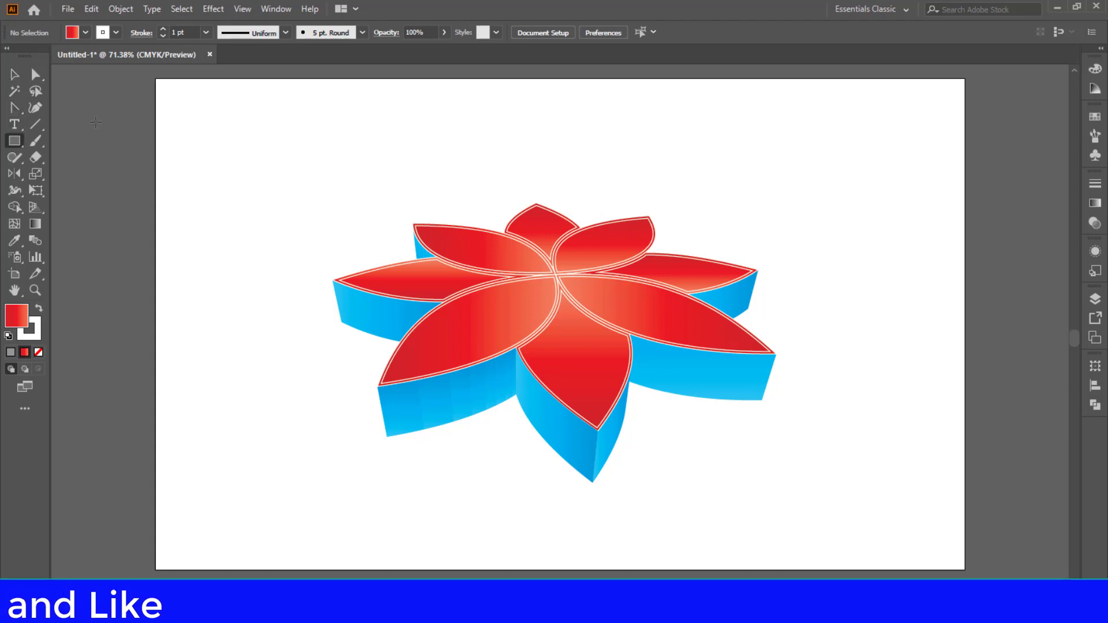
left_click_drag(155, 79, 964, 570)
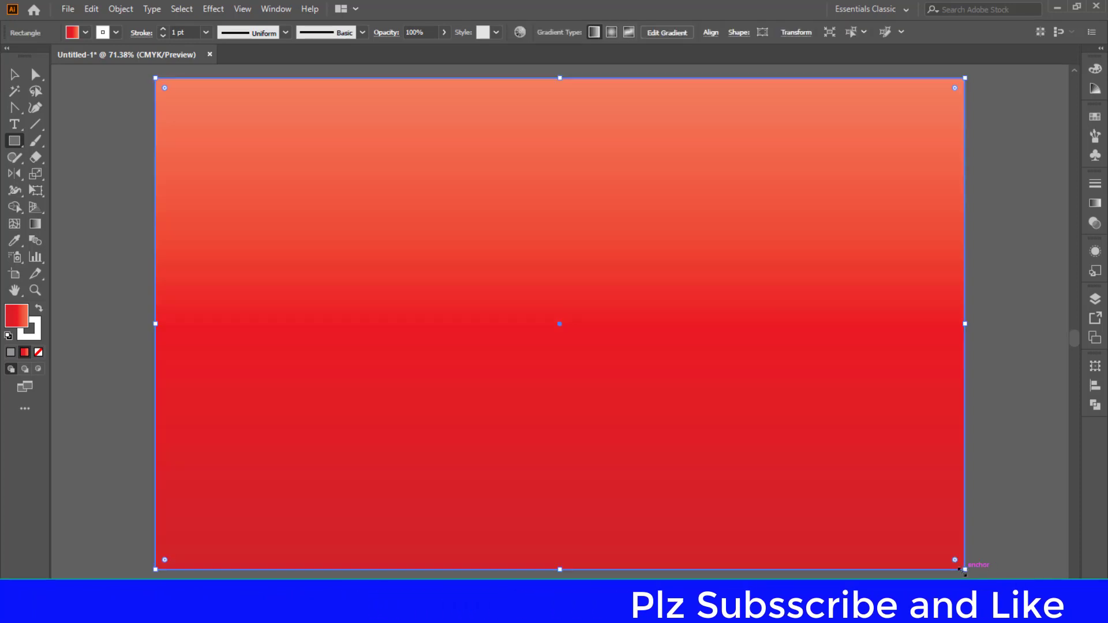
left_click(1095, 203)
left_click(951, 204)
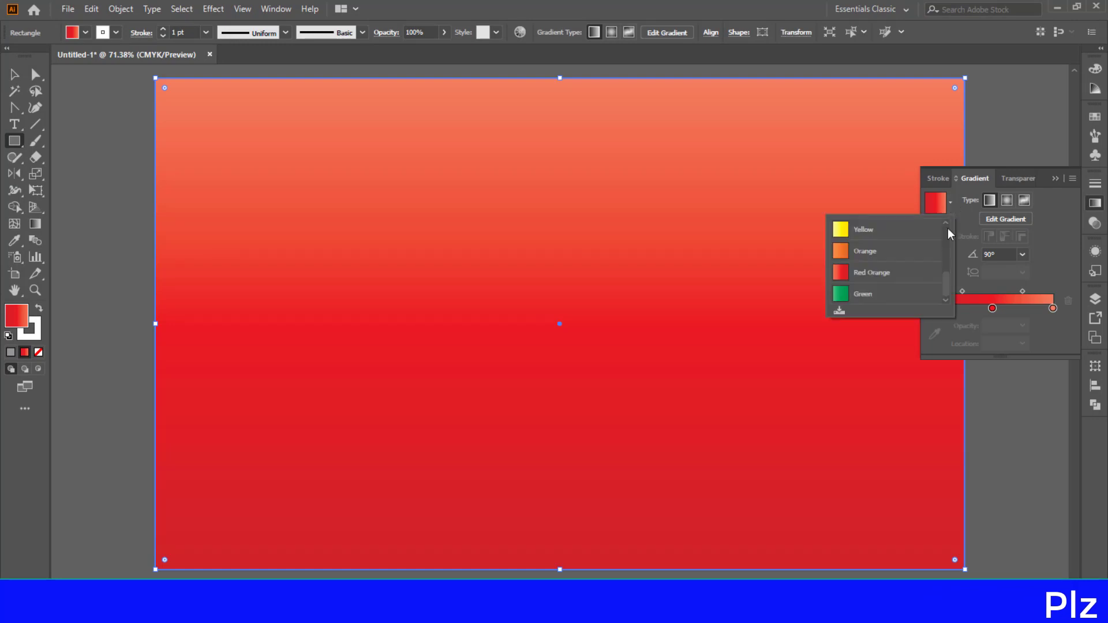
left_click(837, 231)
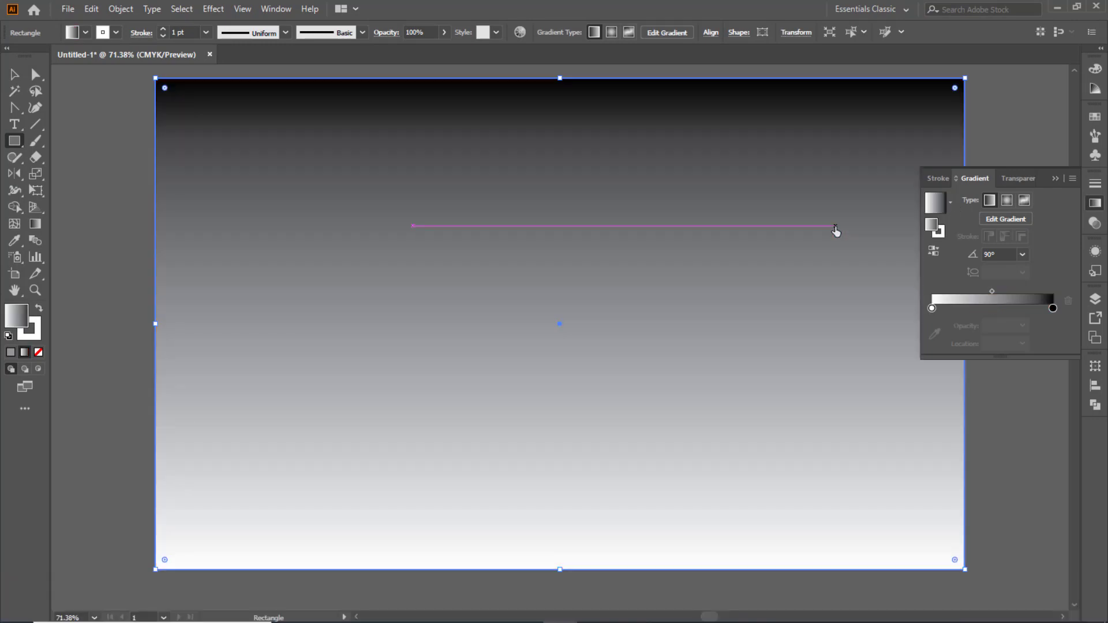
Send the gradient rectangle to the back, behind the flower
right_click(539, 224)
mouse_move(606, 455)
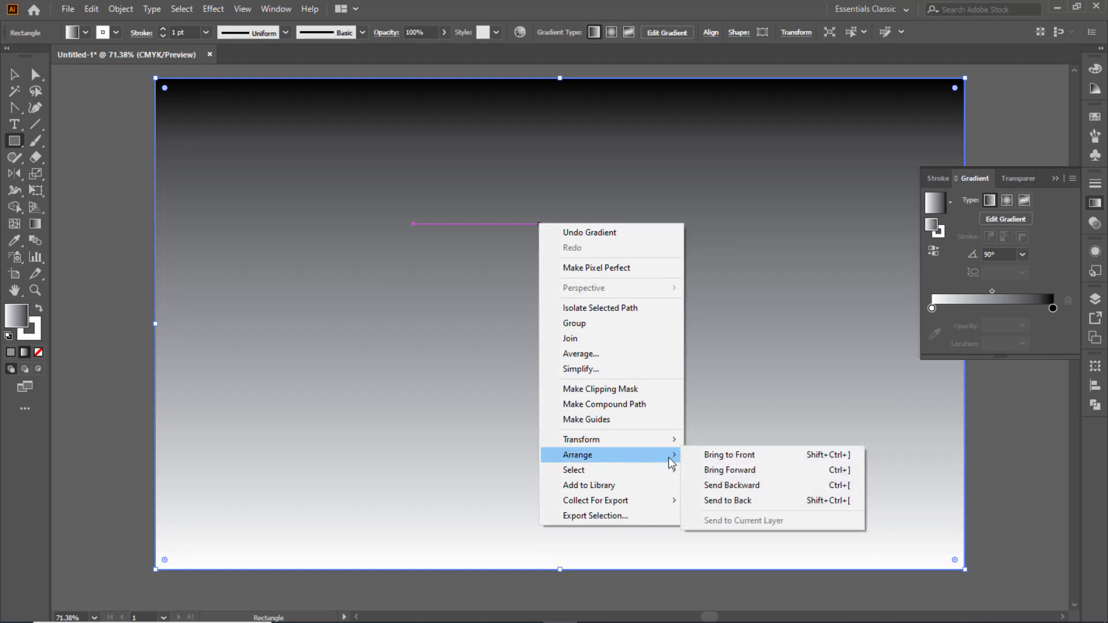
left_click(721, 500)
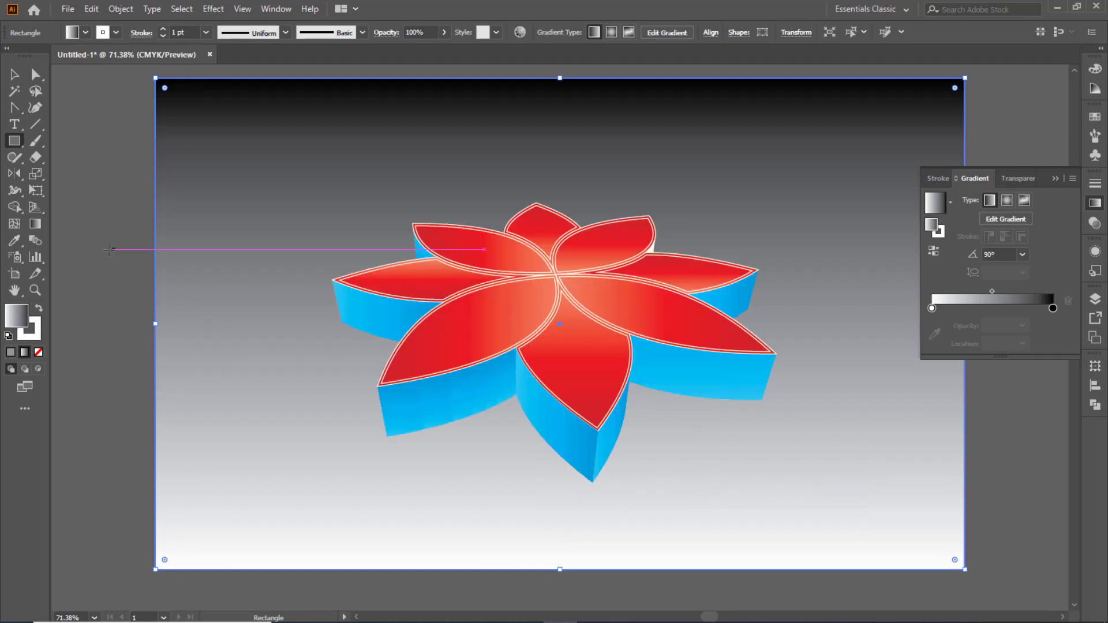
left_click(15, 74)
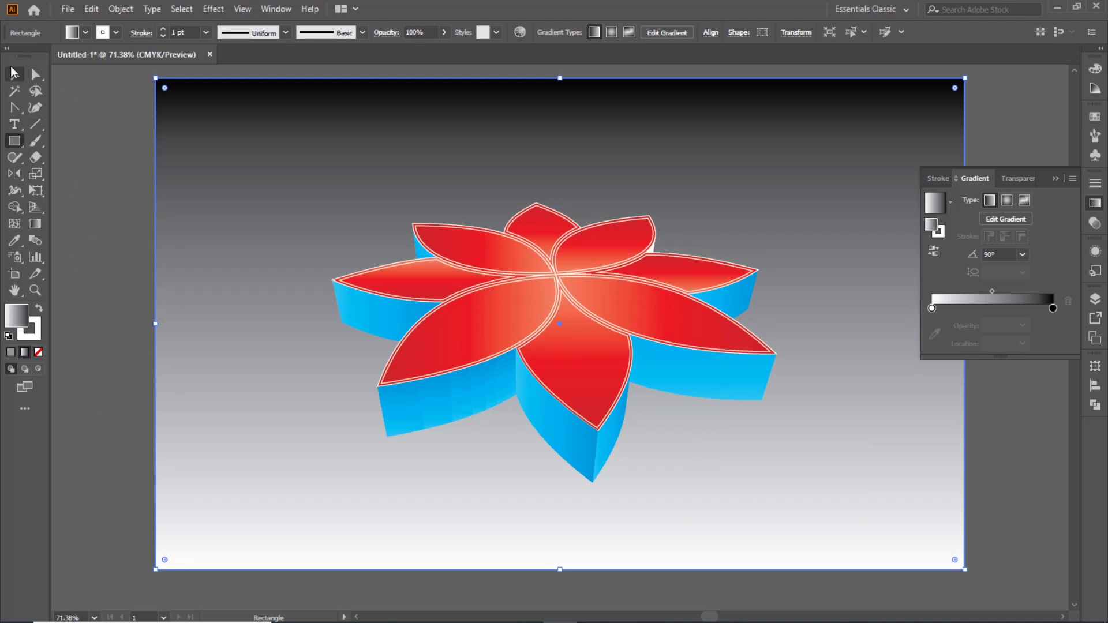
left_click(97, 208)
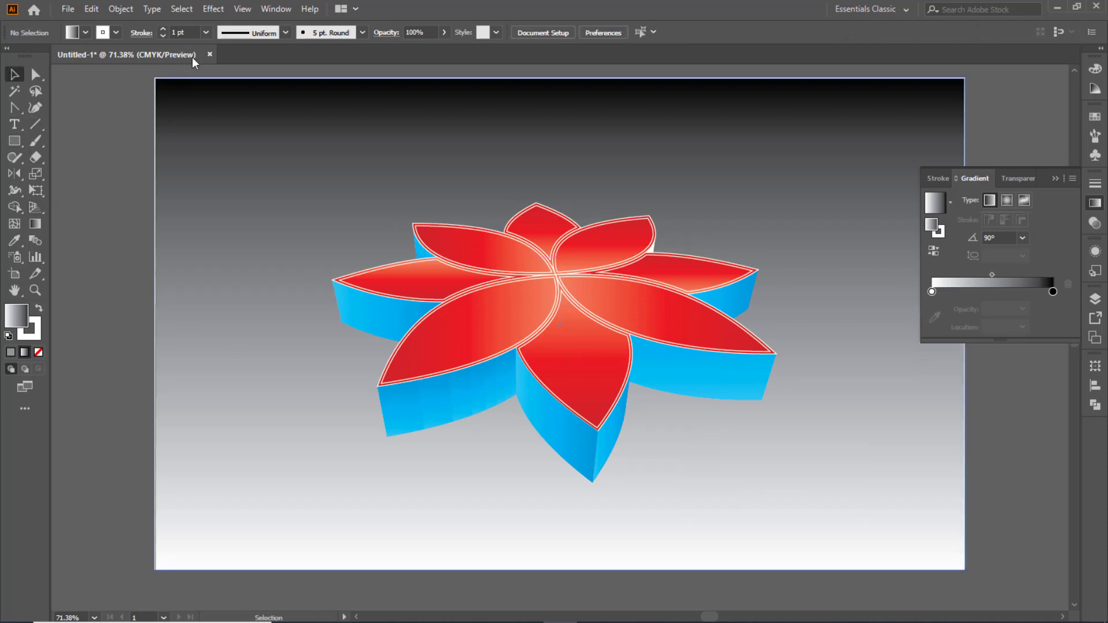
Add a Multiply 75%, 0.1 in offset, 0.07 in blur drop shadow to the flower
left_click(547, 330)
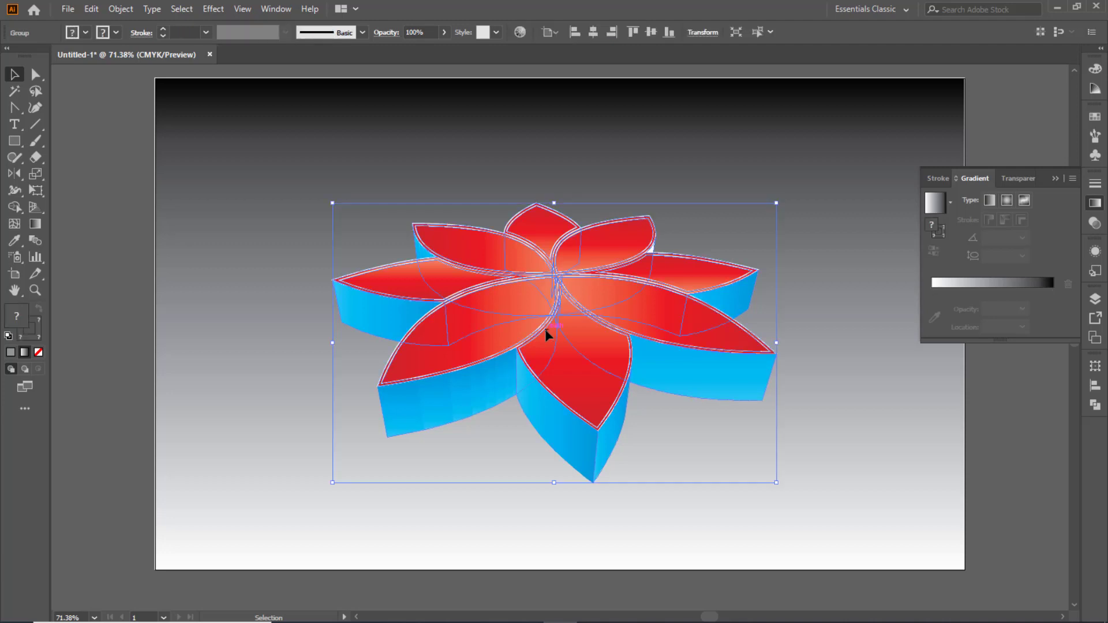
left_click(213, 9)
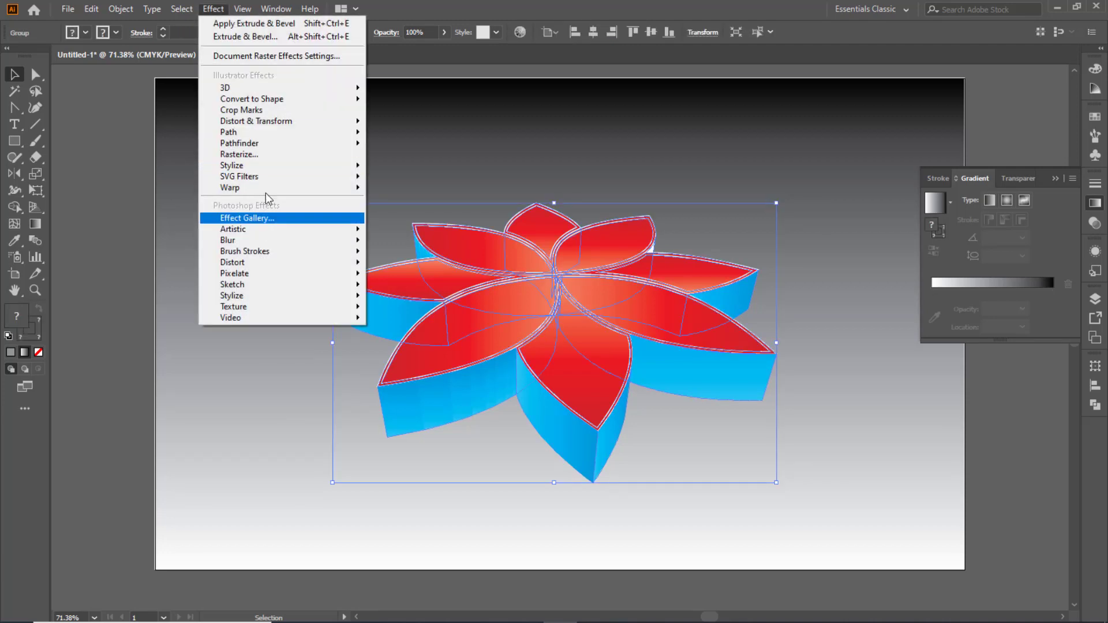
mouse_move(232, 165)
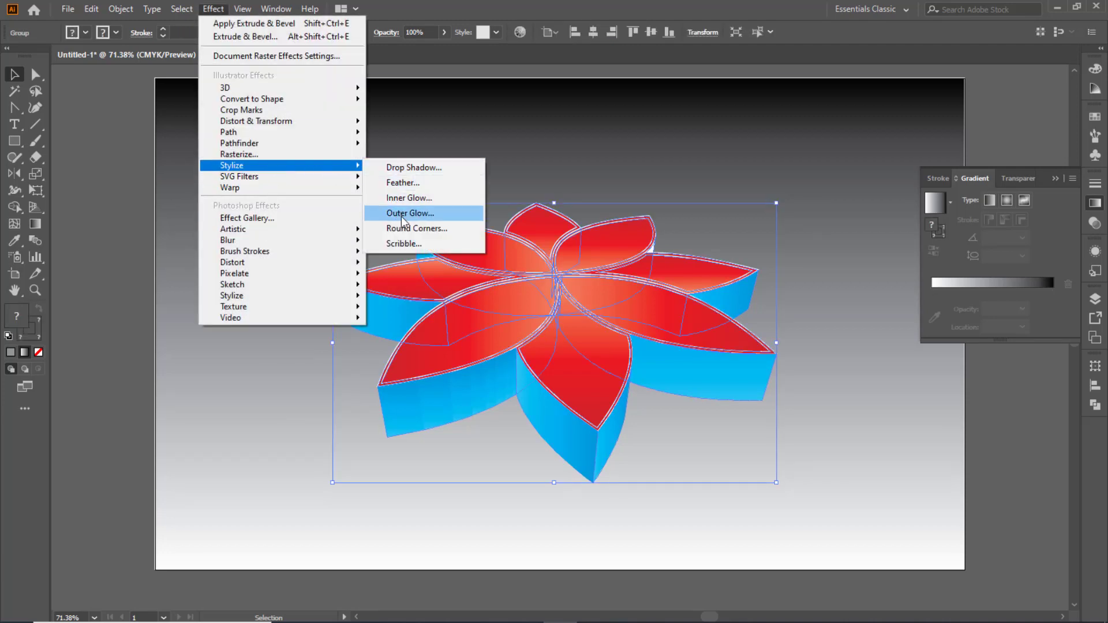
left_click(393, 168)
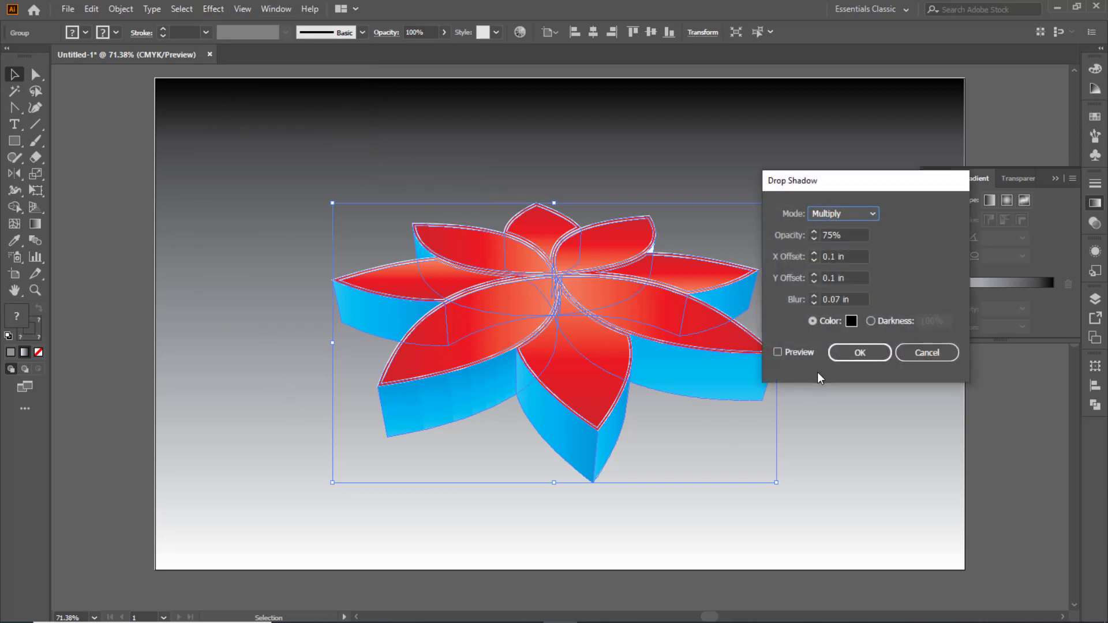
left_click(778, 352)
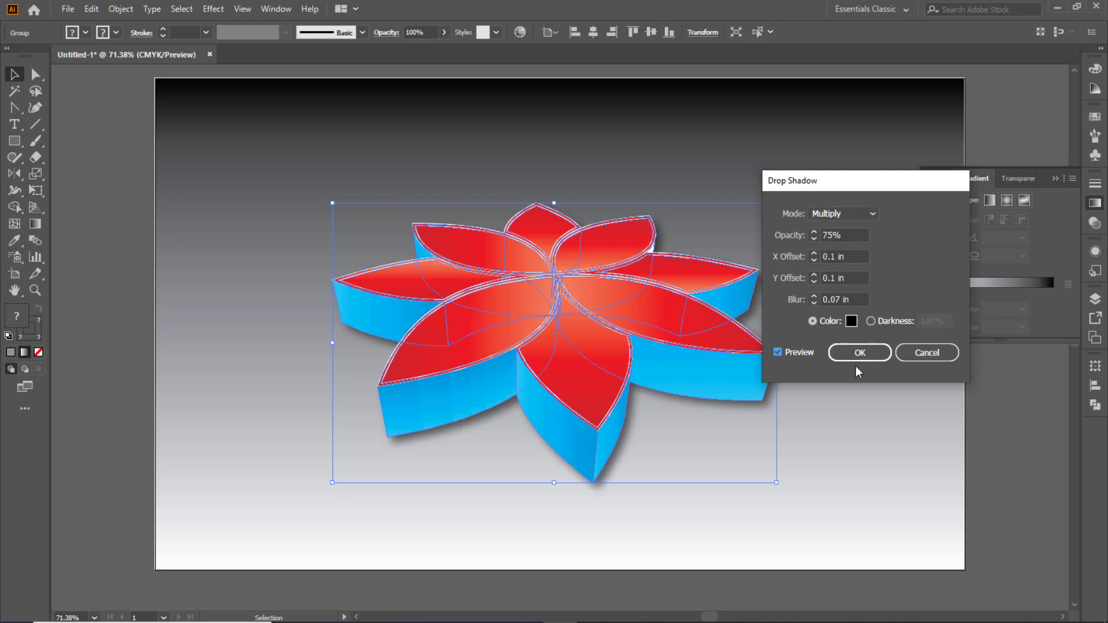
left_click(858, 353)
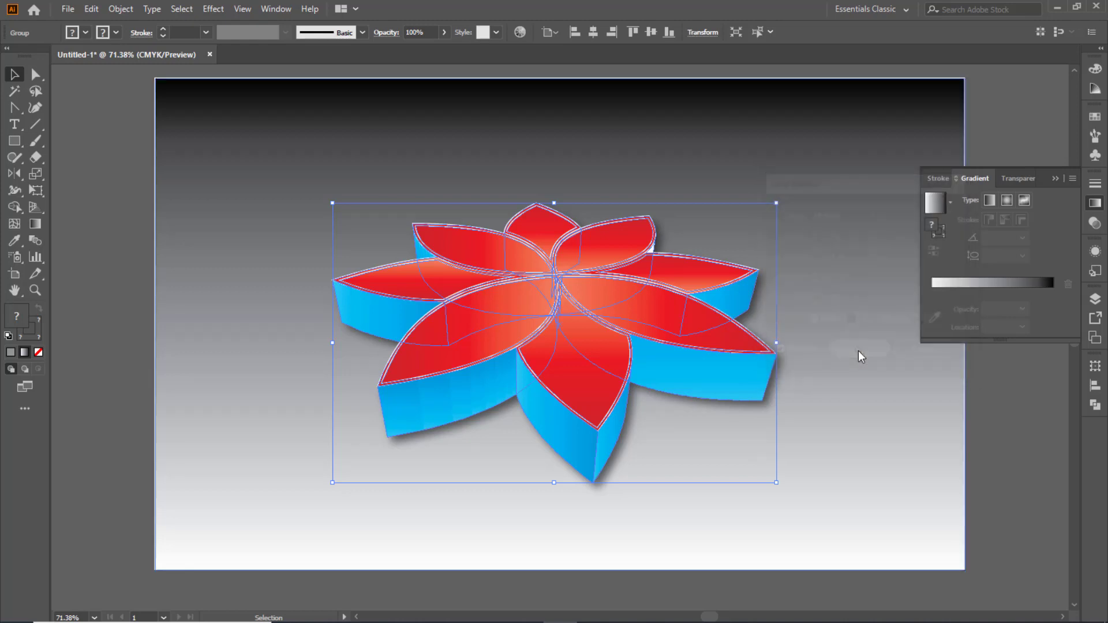
left_click(875, 446)
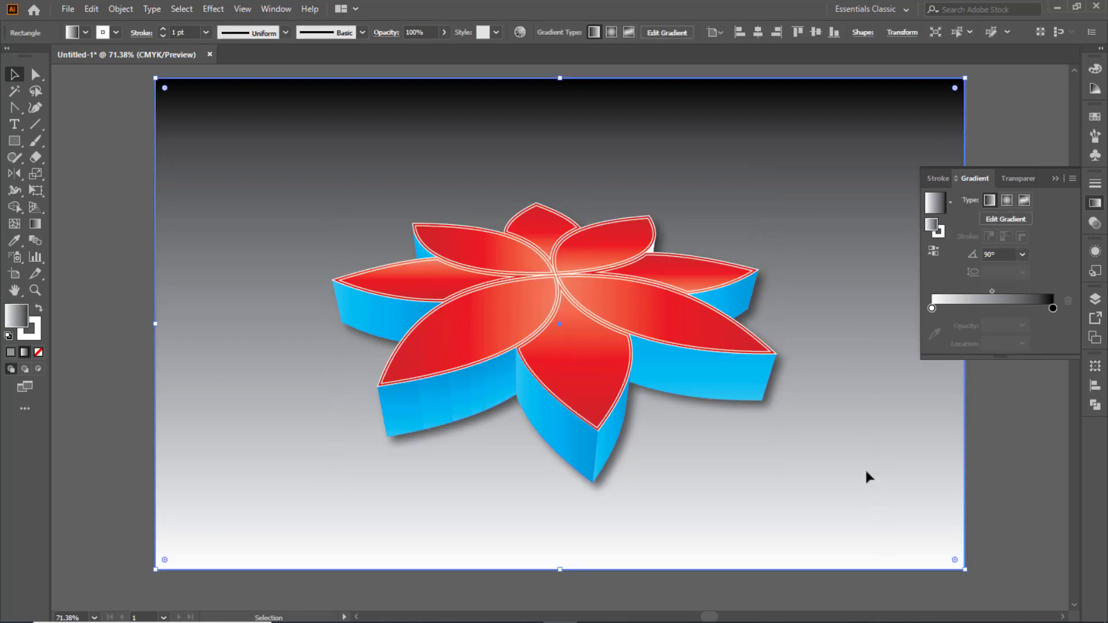
Switch the background gradient to Radial, light behind the flower fading to black edges
left_click(35, 224)
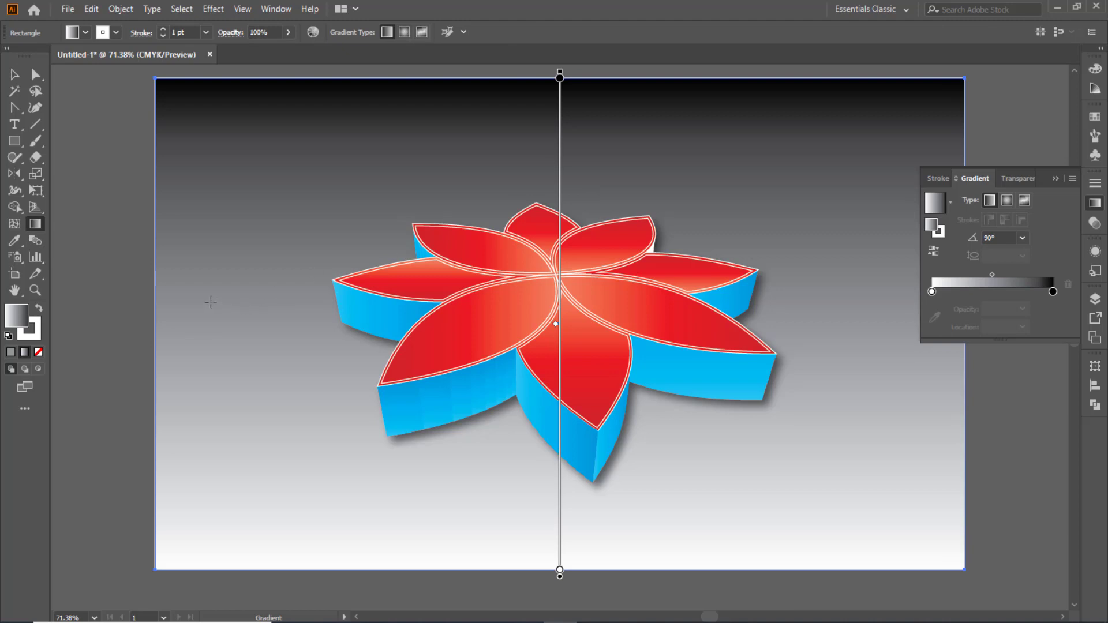
left_click(1008, 201)
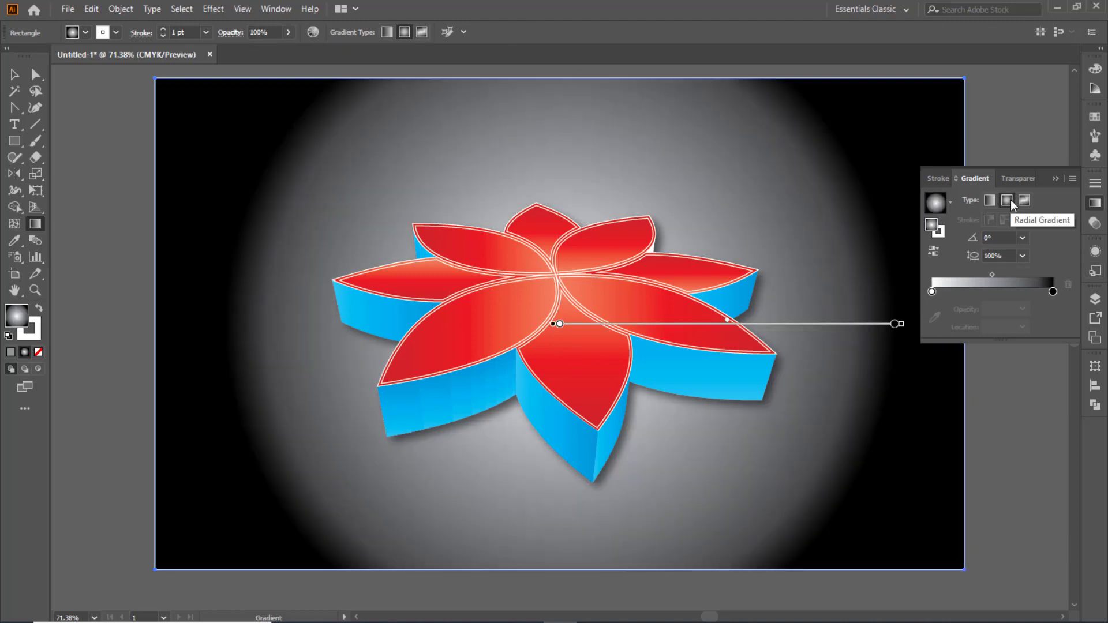
mouse_move(771, 324)
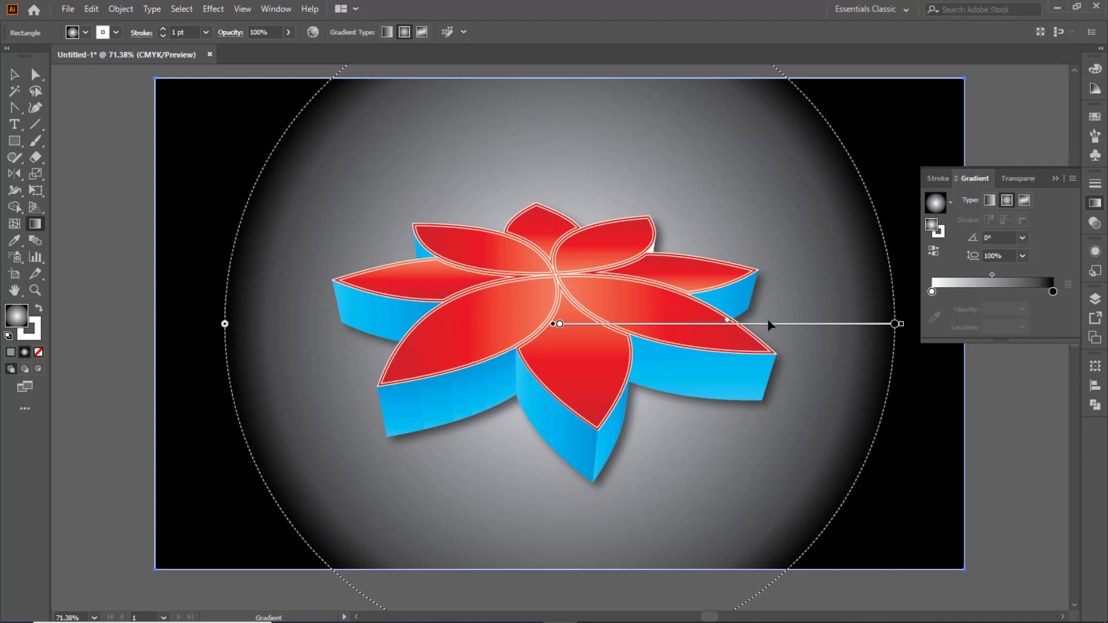
mouse_move(557, 324)
left_mouse_down()
mouse_move(769, 324)
mouse_move(560, 324)
left_mouse_up()
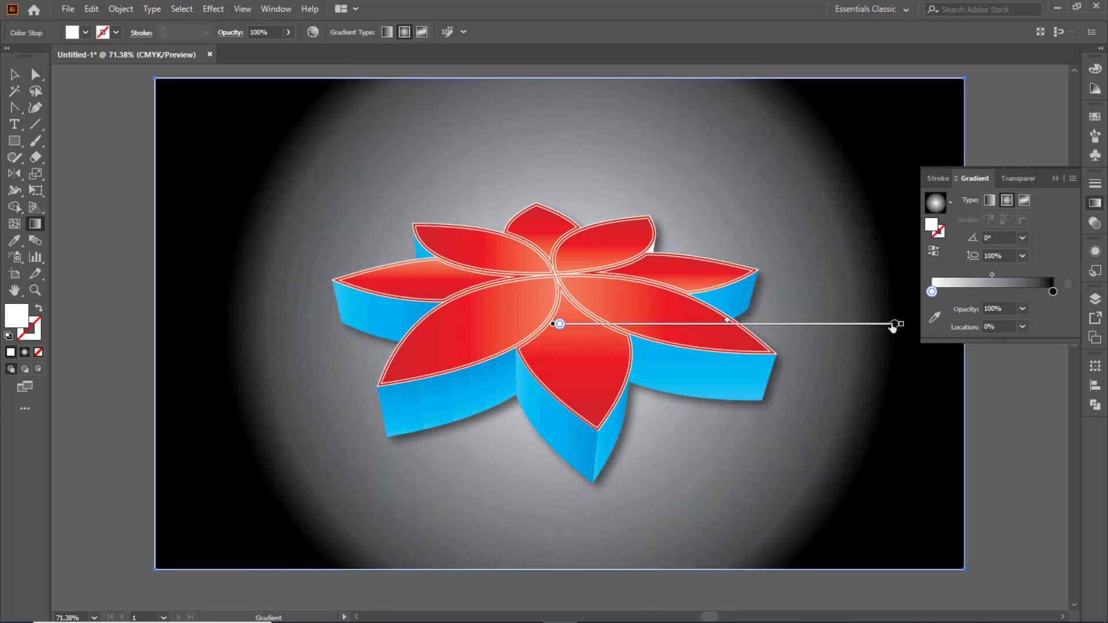
mouse_move(894, 324)
left_mouse_down()
mouse_move(739, 324)
mouse_move(852, 337)
left_mouse_up()
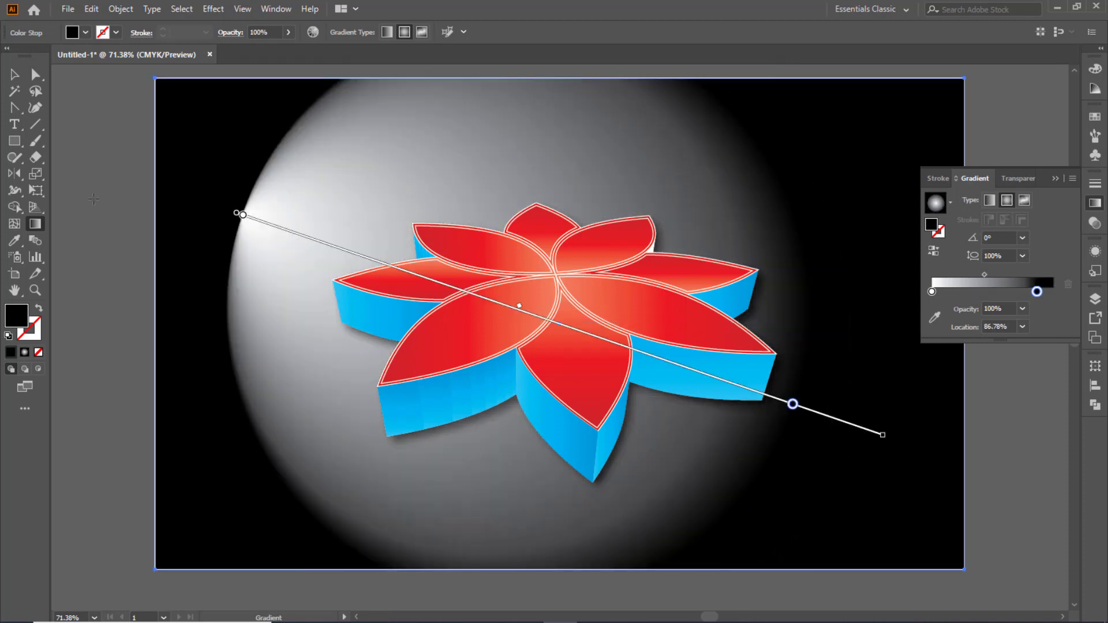
key("ctrl+z")
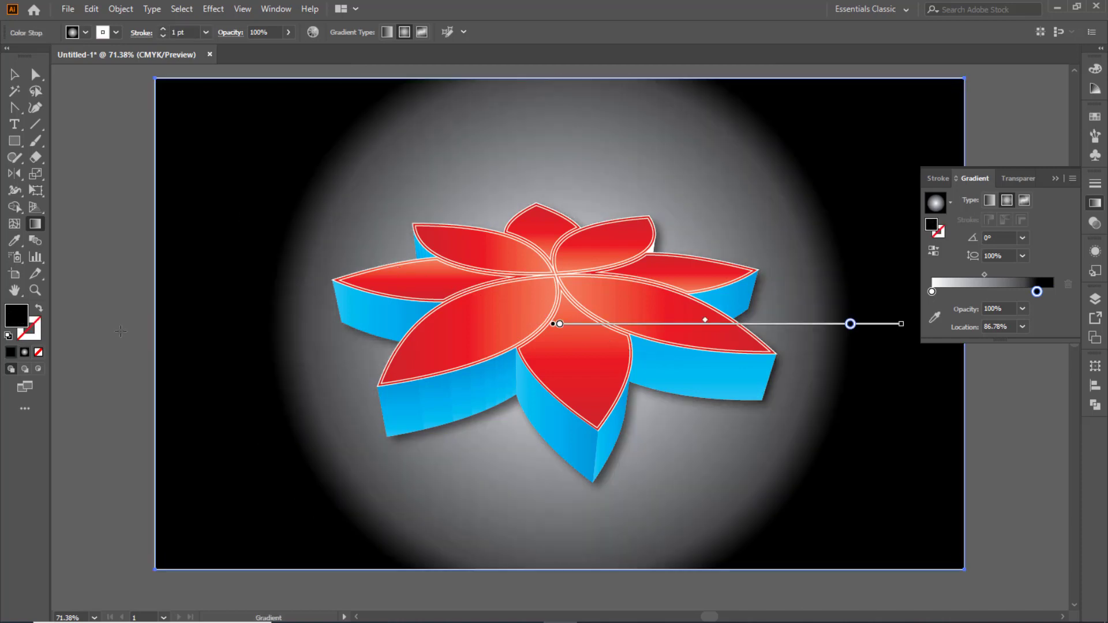
left_click(14, 74)
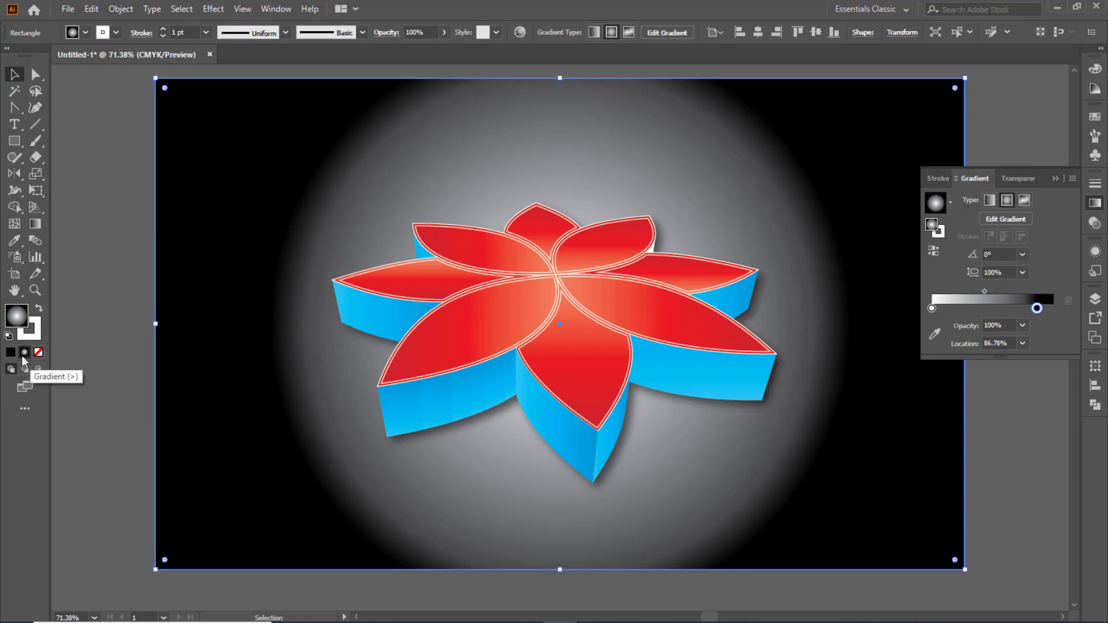
Try the Green, Yellow and Super Soft Black Vignette presets, then apply White, Black
left_click(952, 203)
left_click(841, 295)
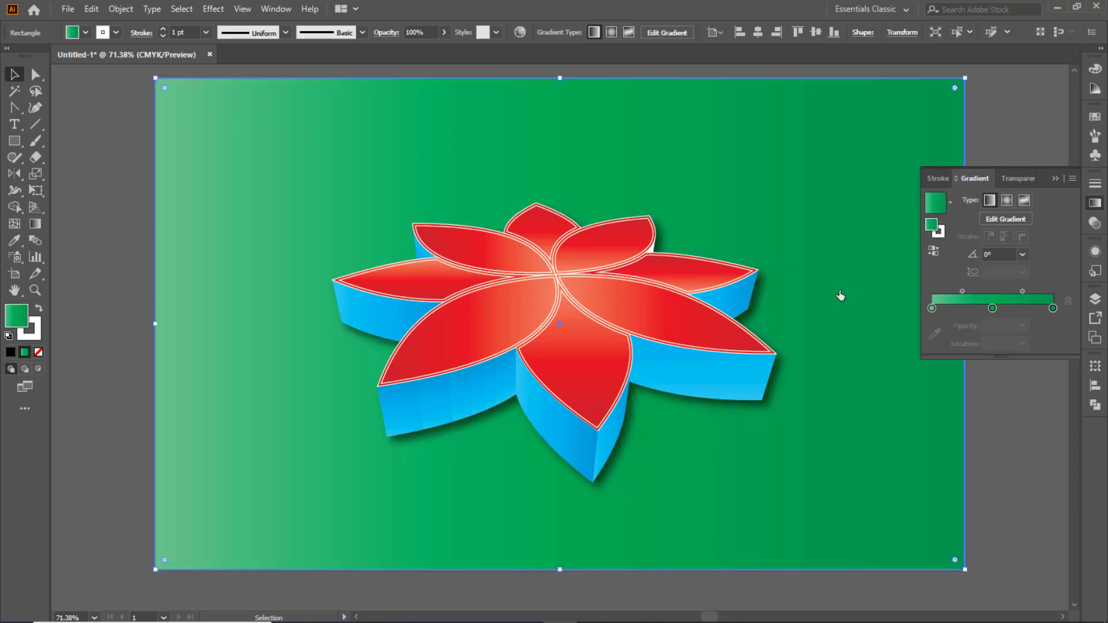
left_click(950, 202)
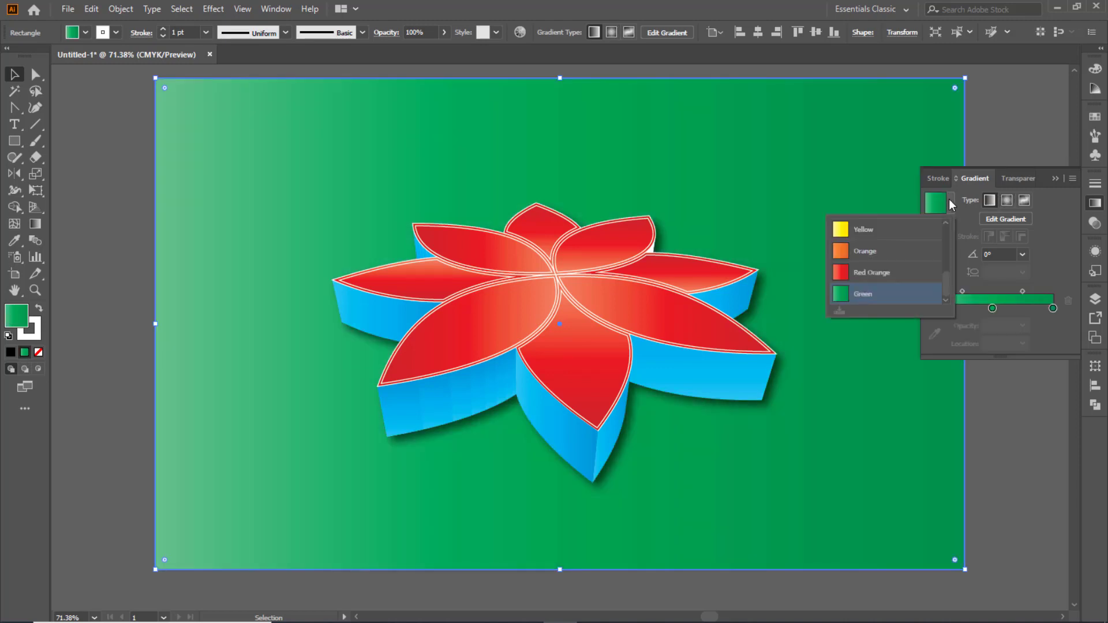
left_click(866, 230)
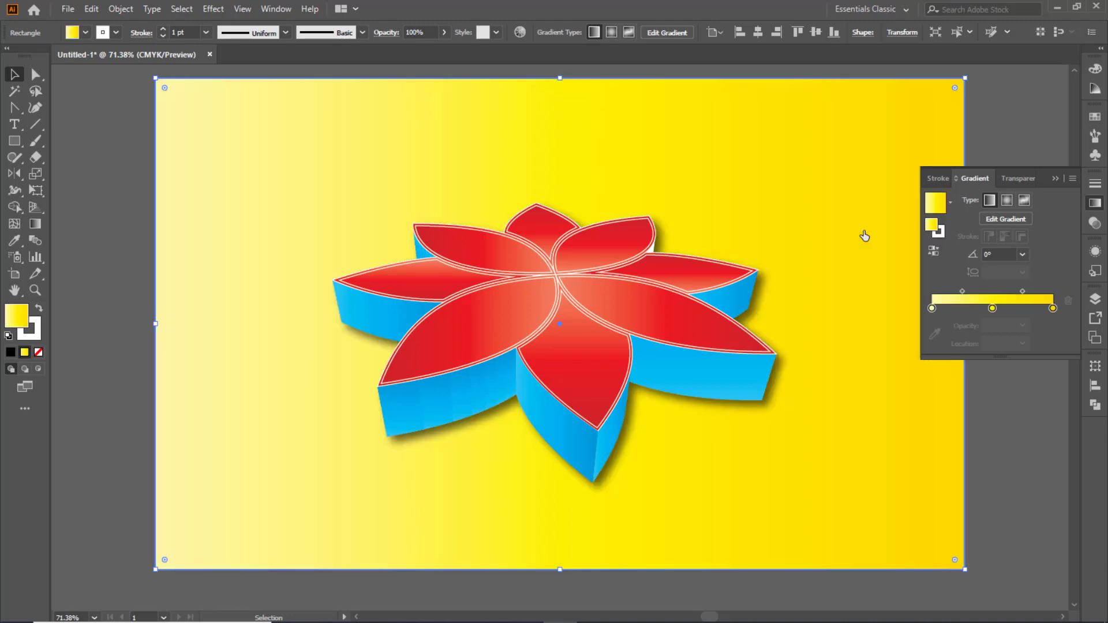
left_click(951, 202)
scroll(871, 275, "up", 2)
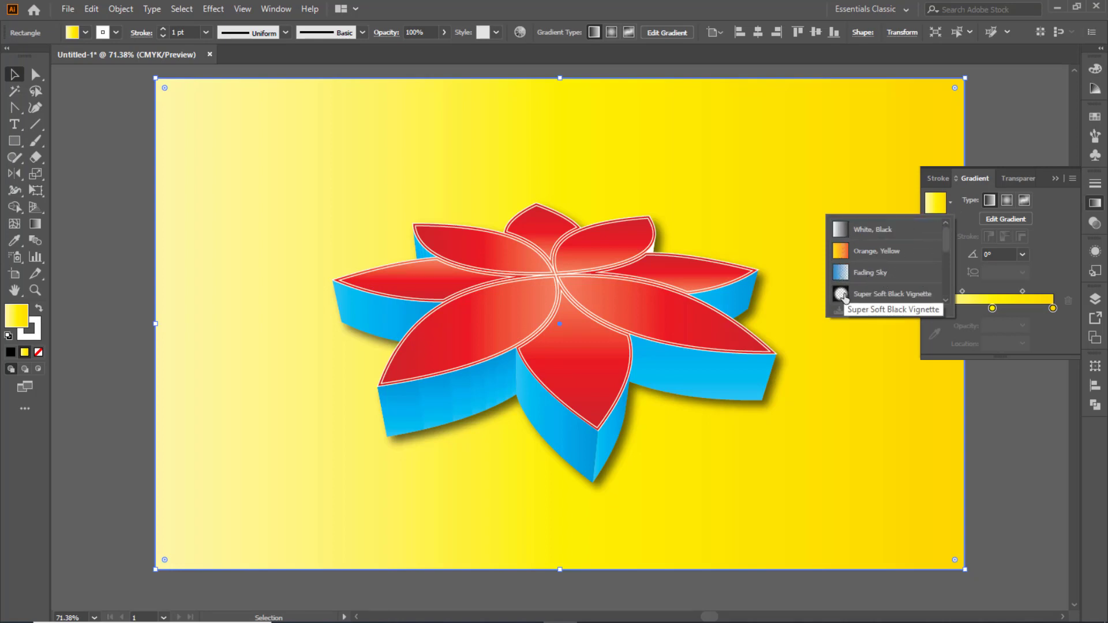
left_click(841, 295)
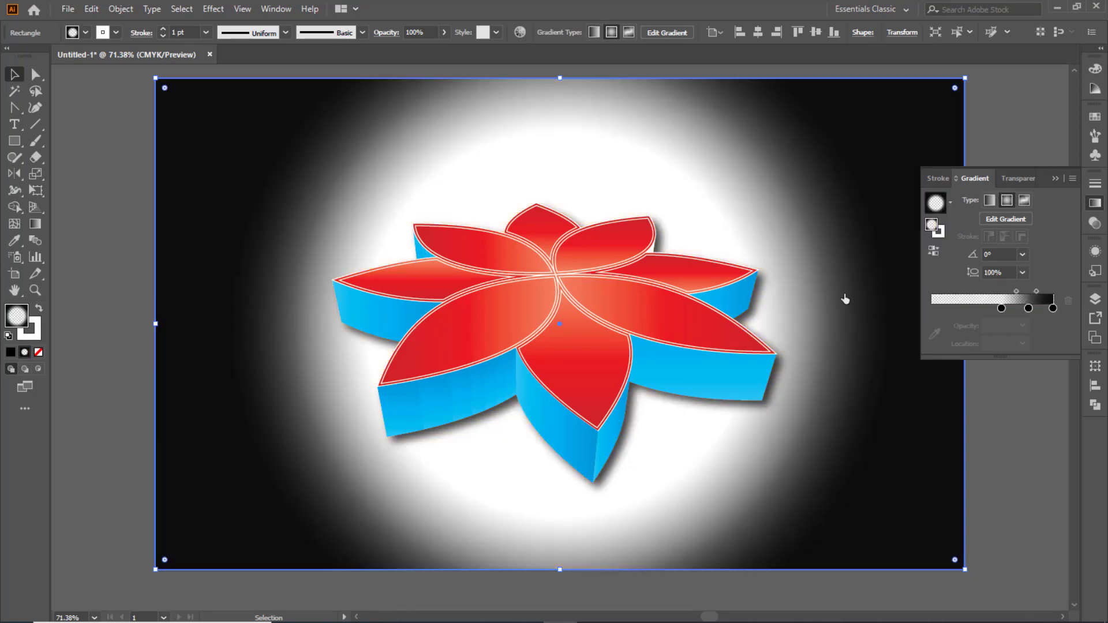
left_click(950, 202)
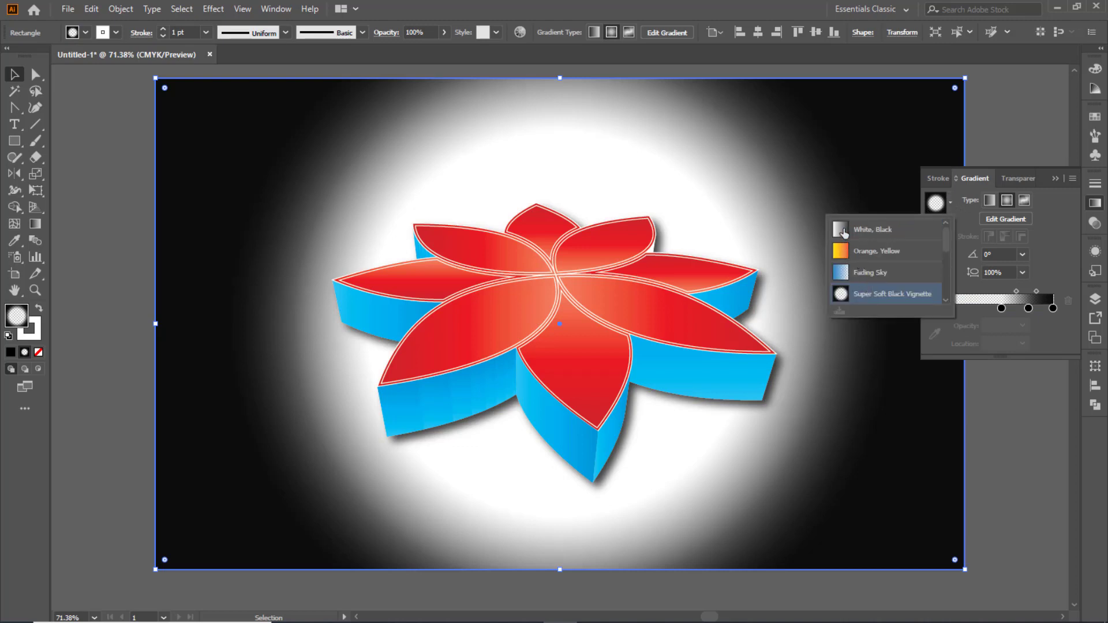
left_click(842, 230)
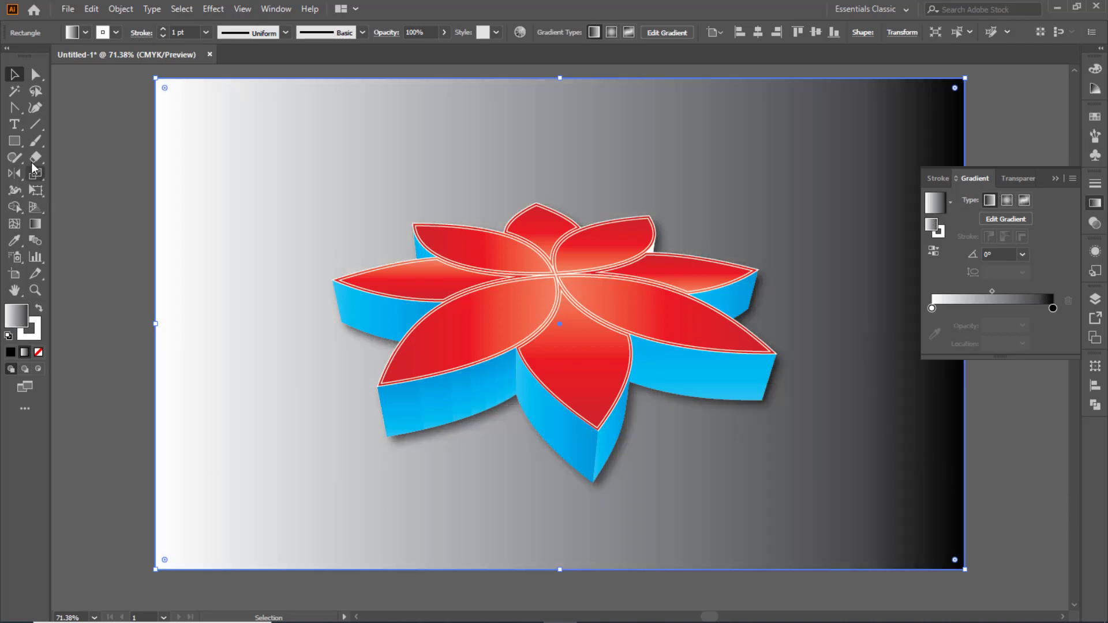
Adjust the stops, make the background Radial with a light centre, then switch to Freeform
left_click(35, 224)
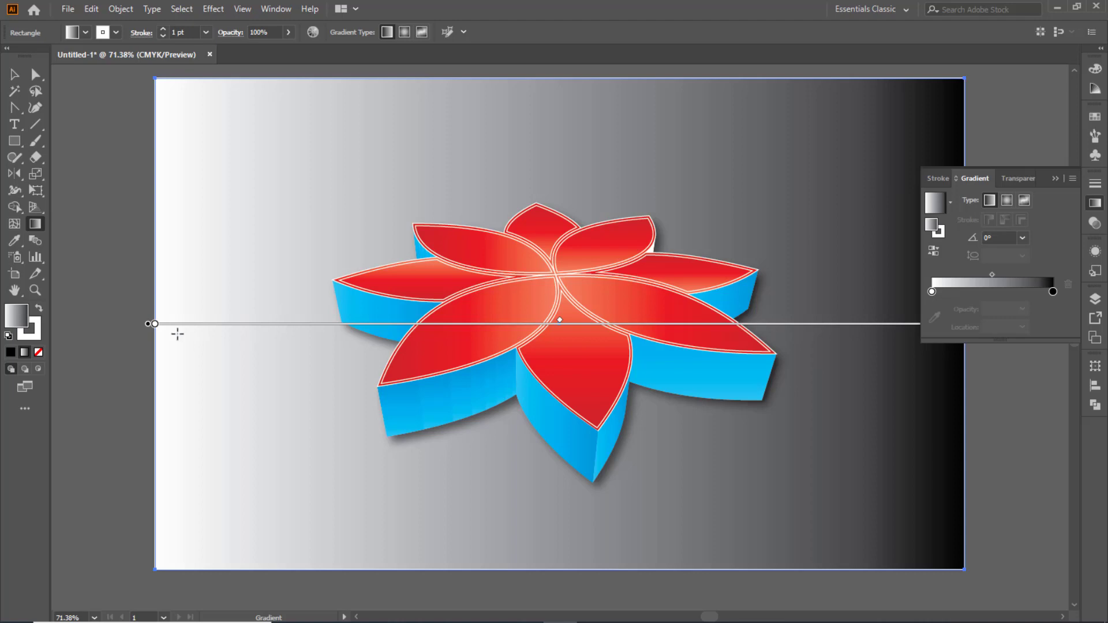
left_click_drag(154, 325, 140, 341)
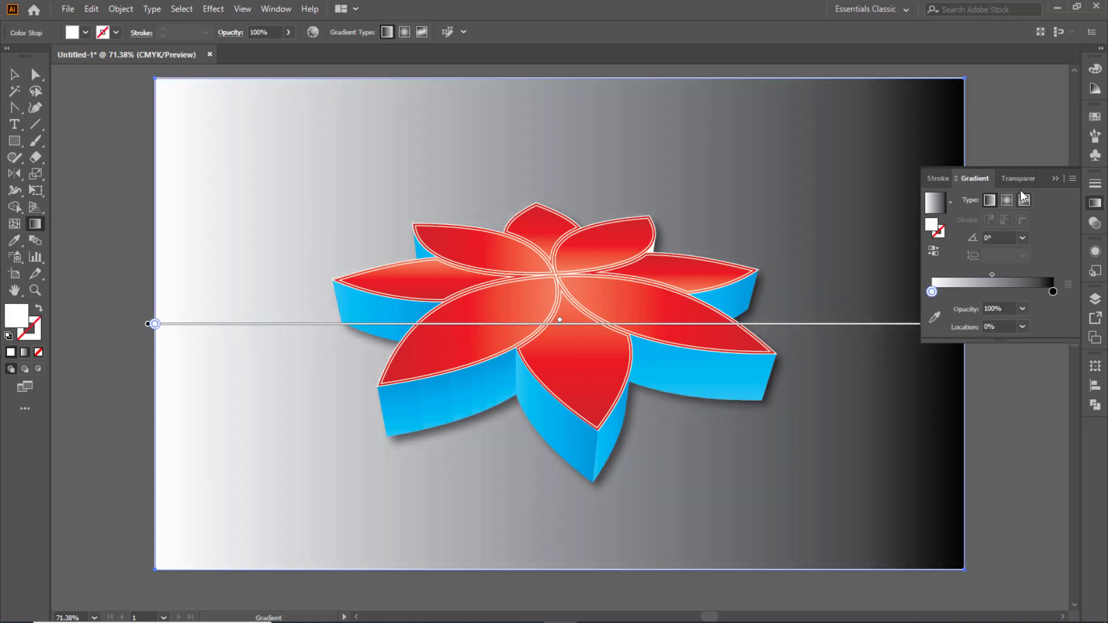
left_click(1056, 179)
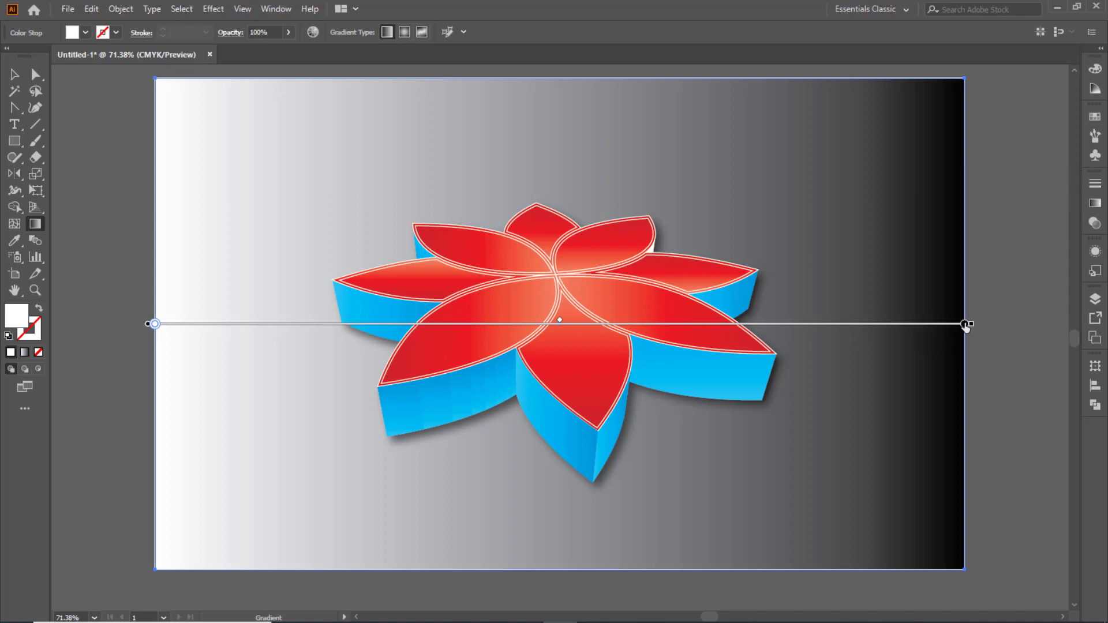
mouse_move(972, 324)
left_mouse_down()
mouse_move(581, 333)
mouse_move(989, 354)
left_mouse_up()
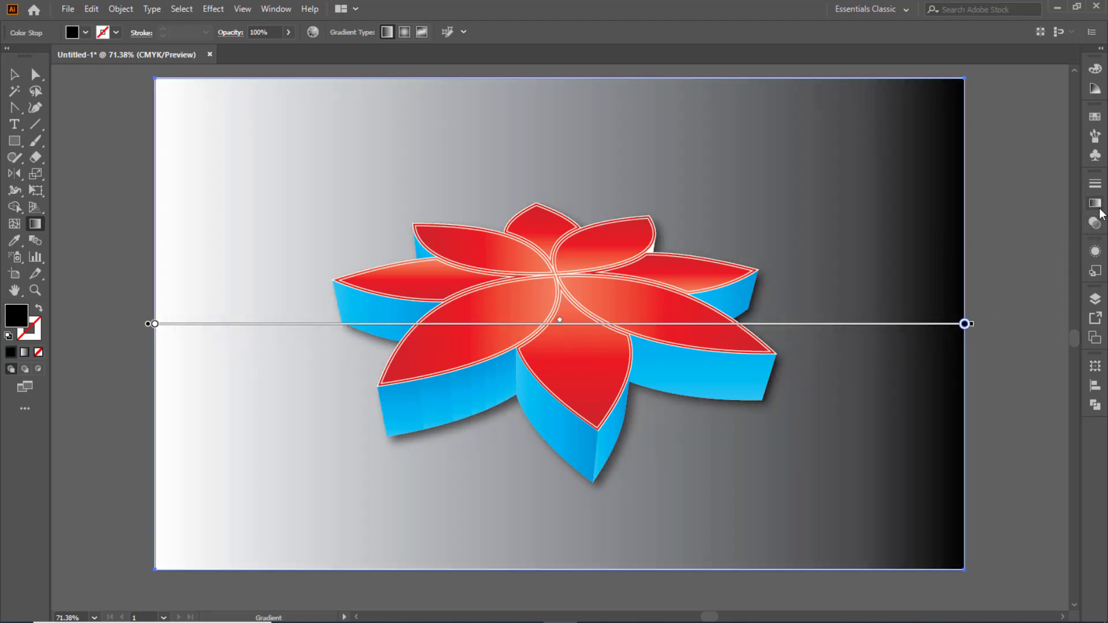
left_click(1095, 203)
left_click(1007, 200)
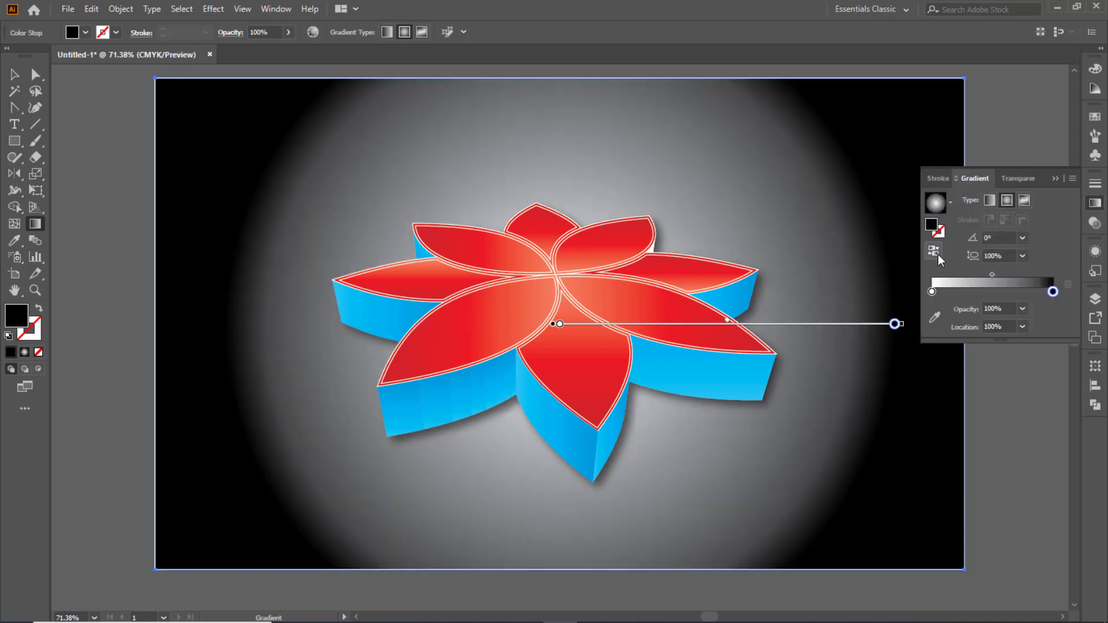
left_click(935, 253)
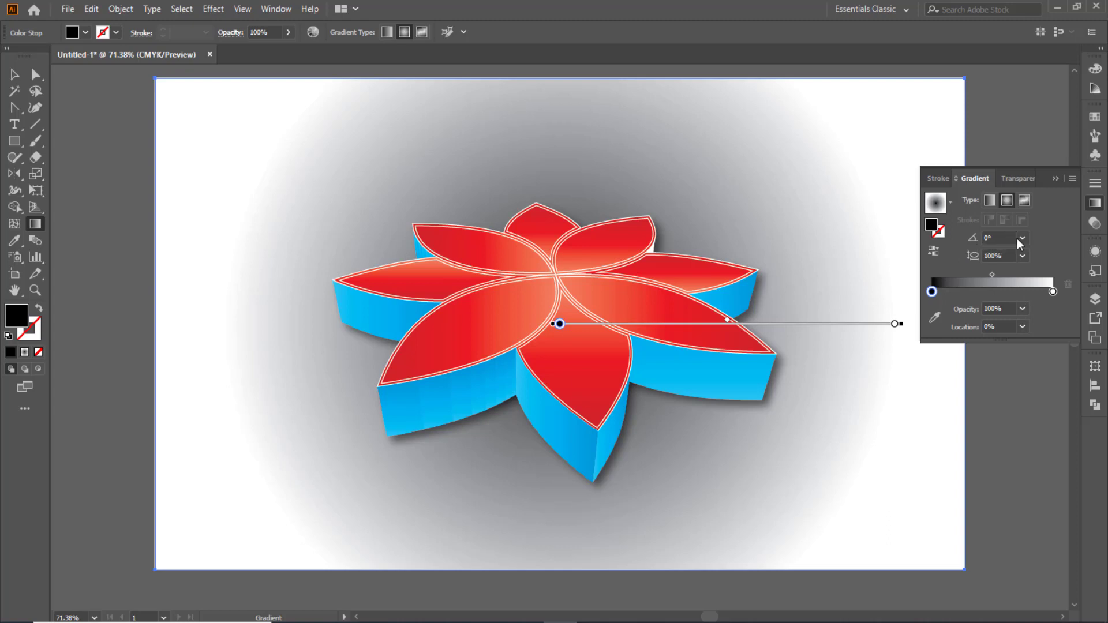
left_click(933, 252)
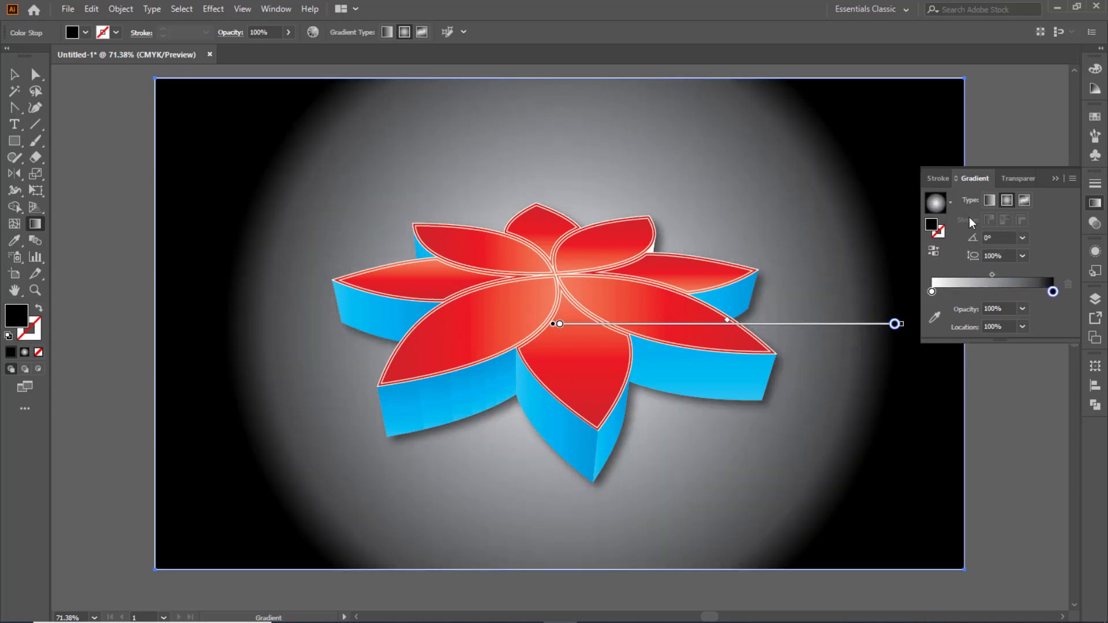
left_click(1024, 201)
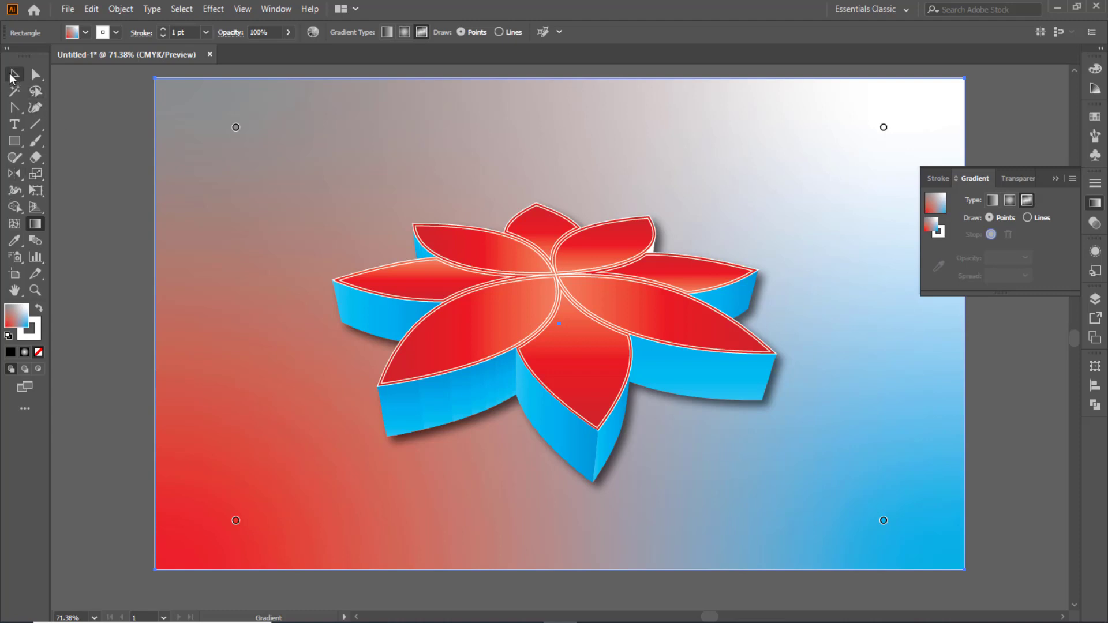
Return to the Selection tool and deselect the red-to-blue freeform gradient background
left_click(14, 75)
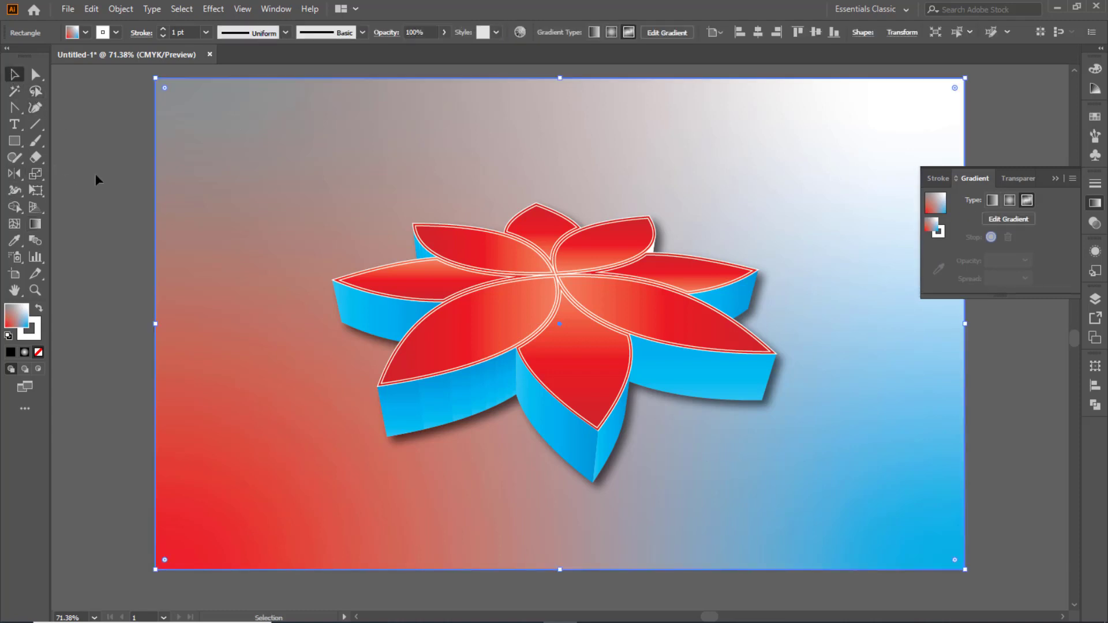
left_click(107, 308)
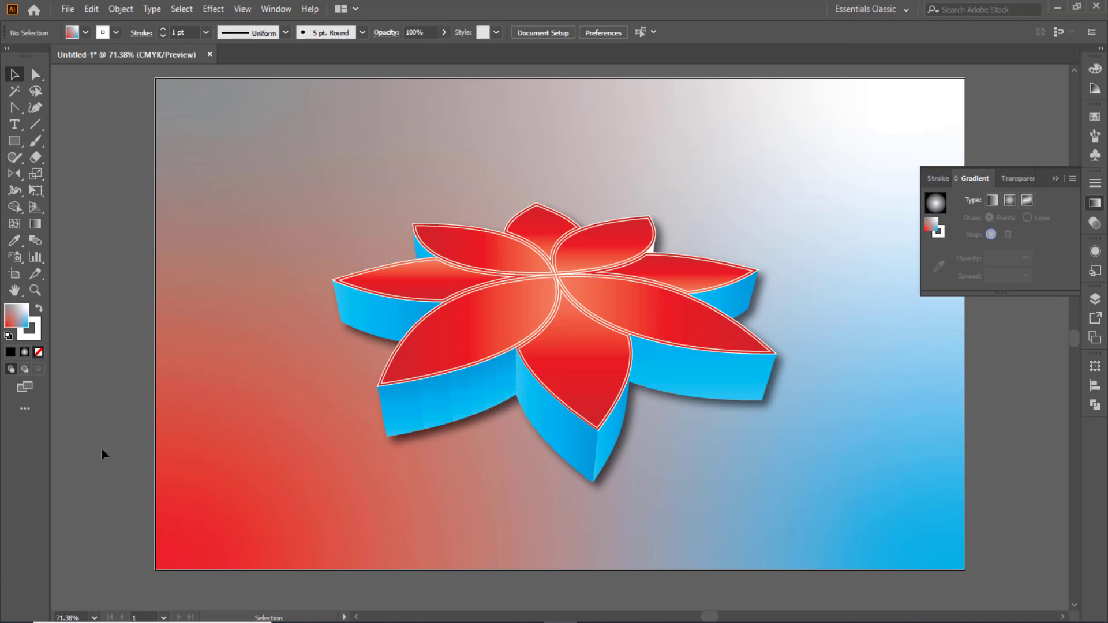